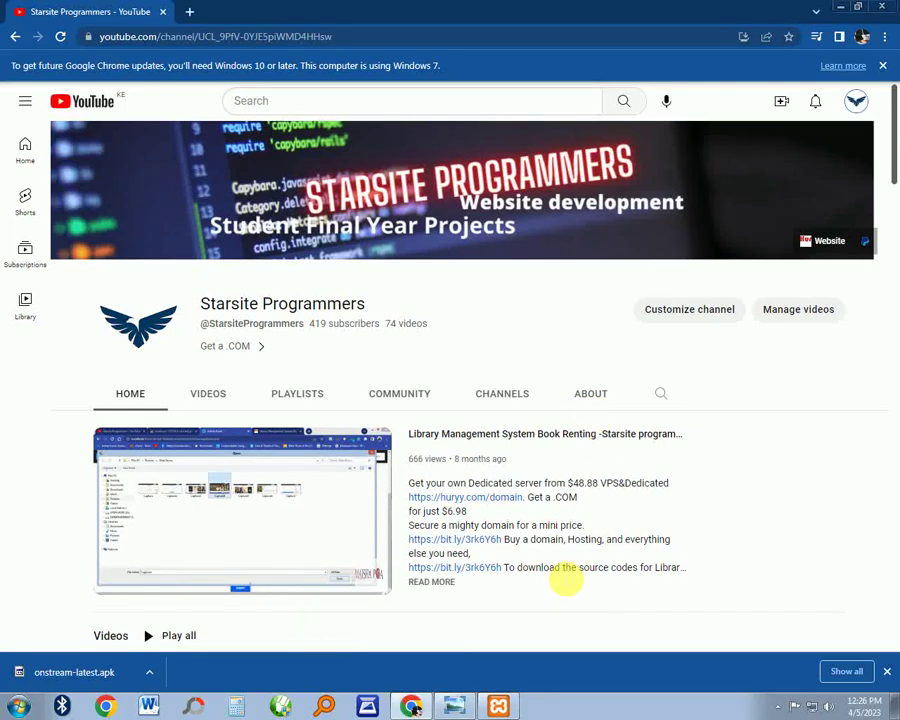
# Browse the Starsite Programmers channel home page and switch to its VIDEOS tab listing all uploads
pyautogui.scroll(-5, 470, 372)
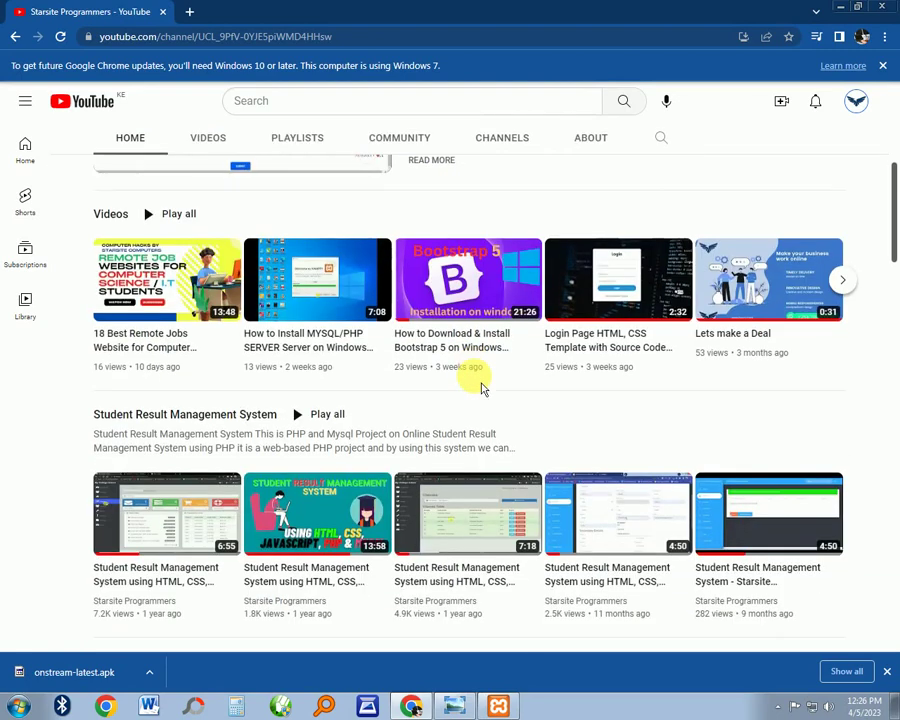
pyautogui.scroll(-5, 483, 395)
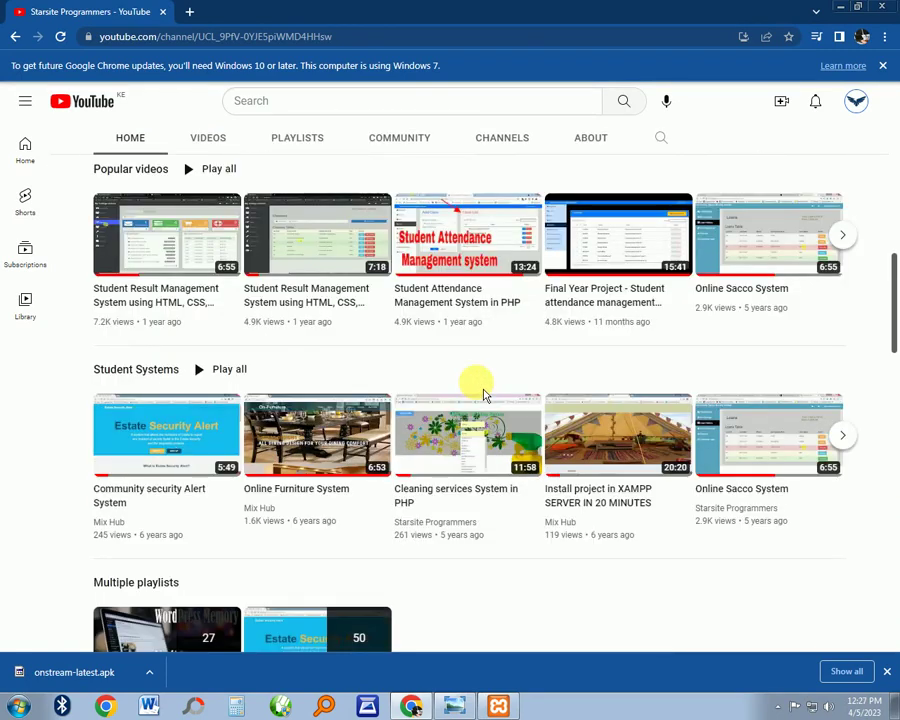
pyautogui.scroll(-2, 483, 395)
pyautogui.scroll(-2, 483, 395)
pyautogui.scroll(6, 483, 395)
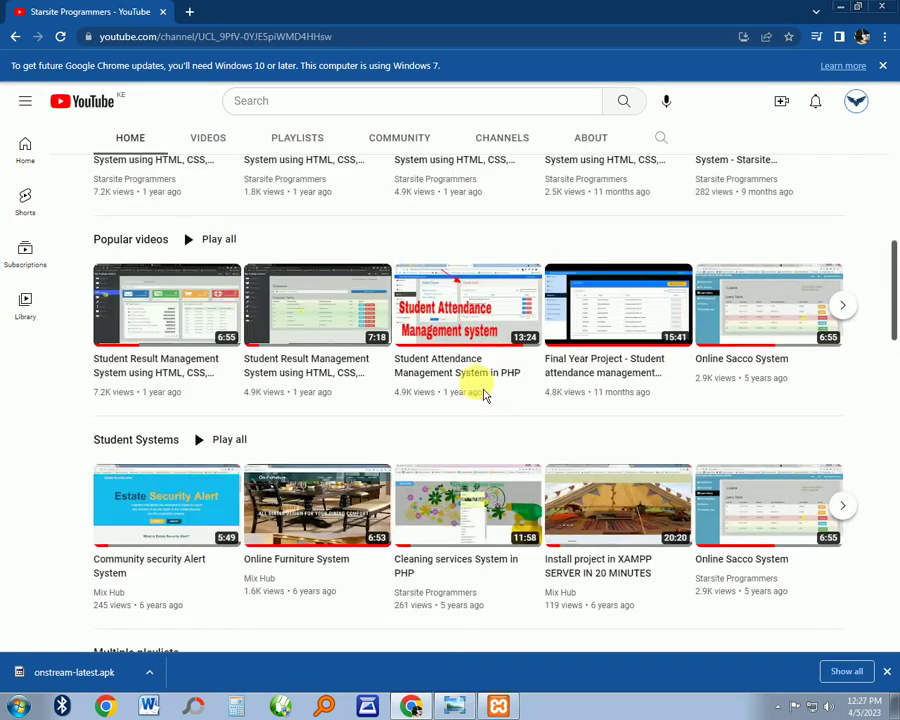
pyautogui.scroll(5, 483, 395)
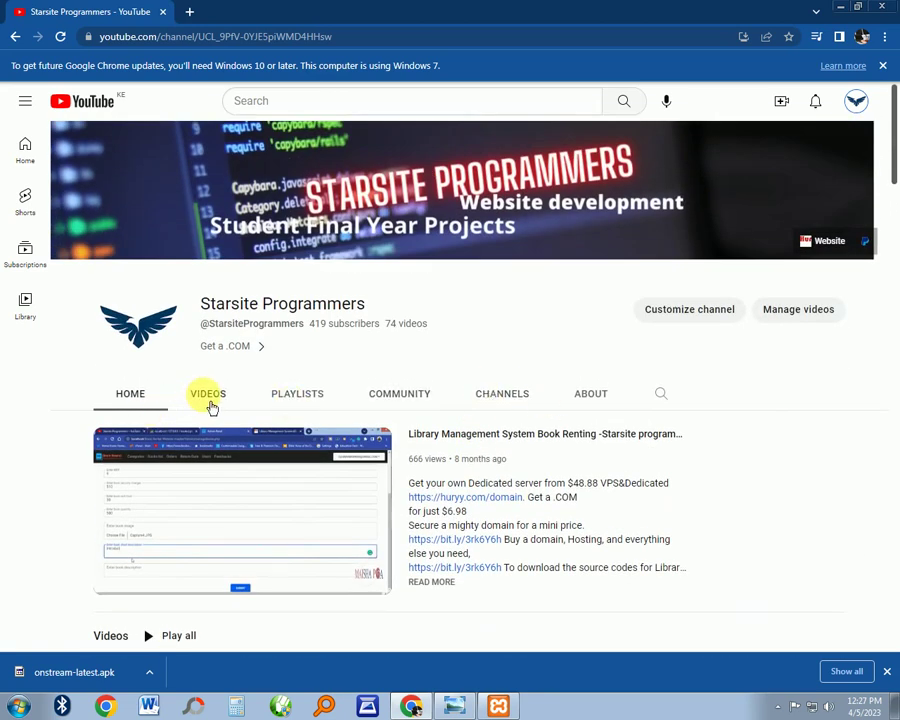
pyautogui.click(210, 405)
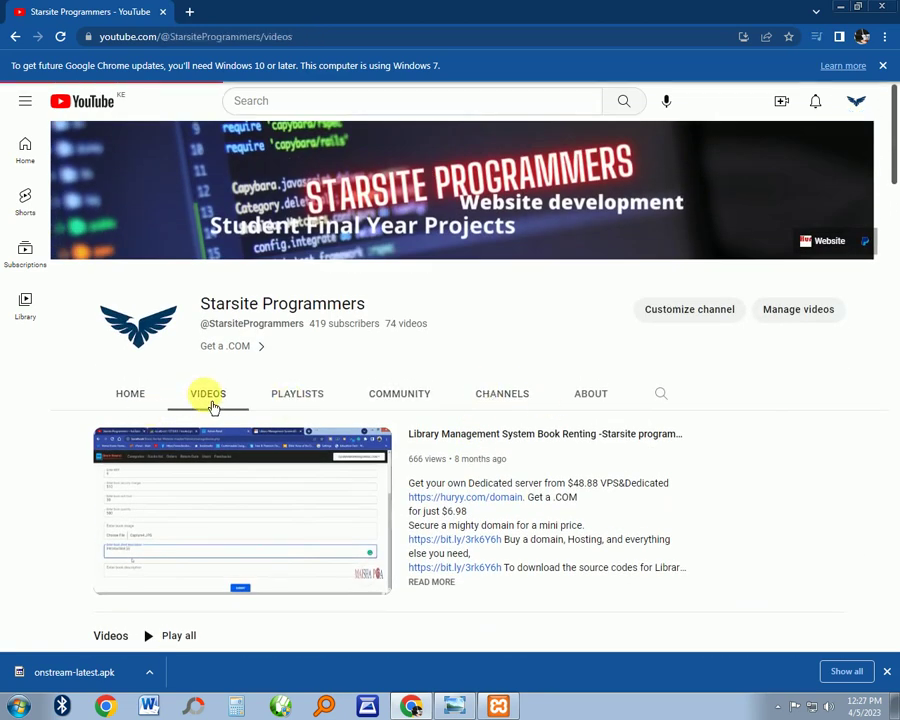
pyautogui.scroll(-4, 522, 412)
pyautogui.scroll(4, 522, 412)
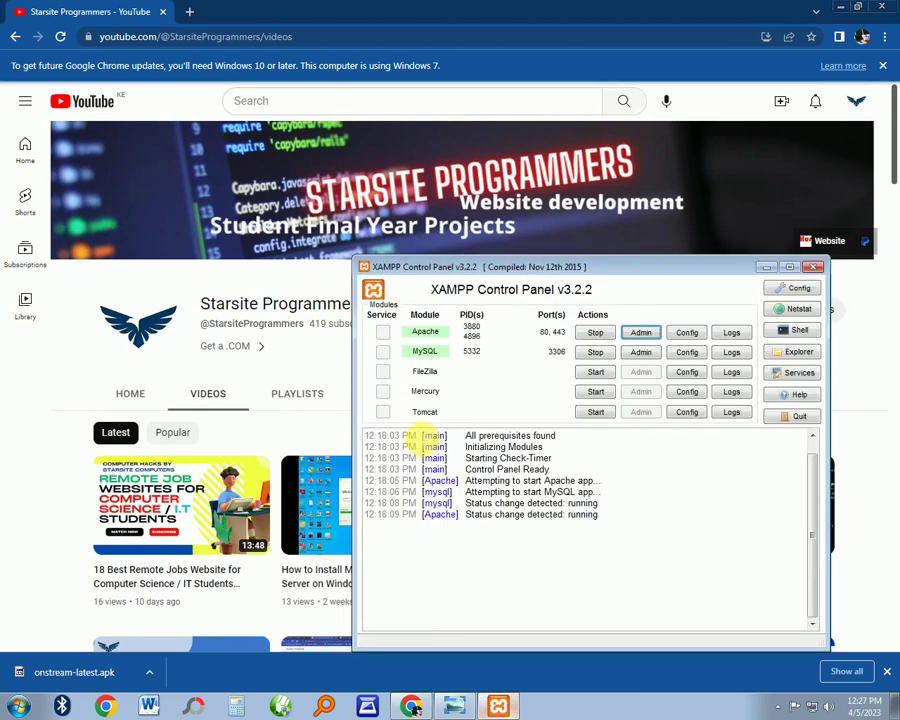
# From XAMPP's Apache Admin page, open the Cleaning Services folder in the localhost index
pyautogui.click(498, 706)
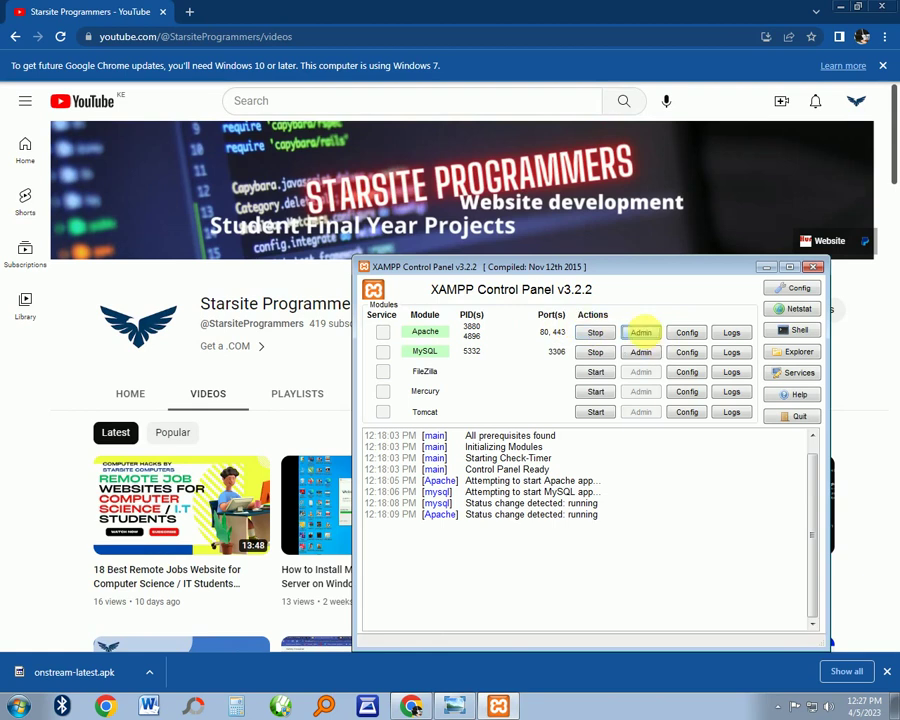
pyautogui.click(641, 332)
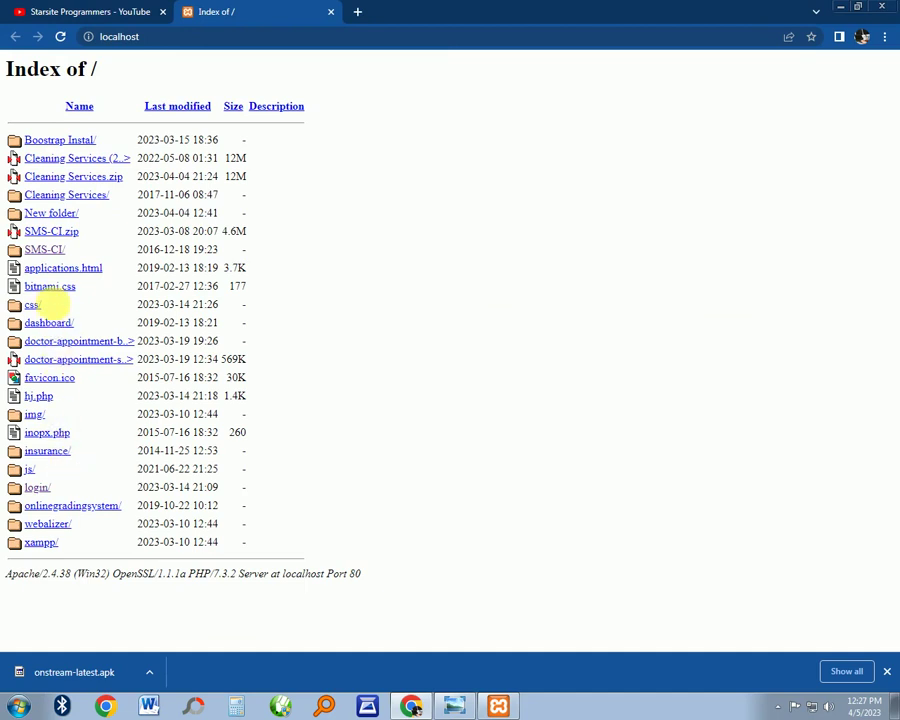
pyautogui.click(56, 199)
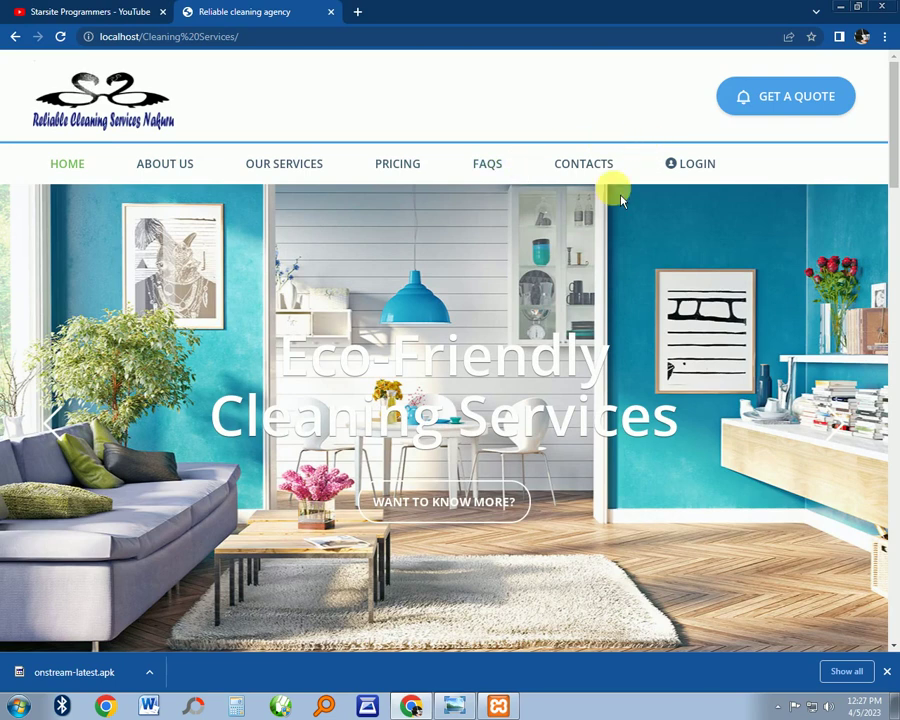
# Scroll the home page down to the footer and back, then open the GET A QUOTE form
pyautogui.scroll(-5, 590, 230)
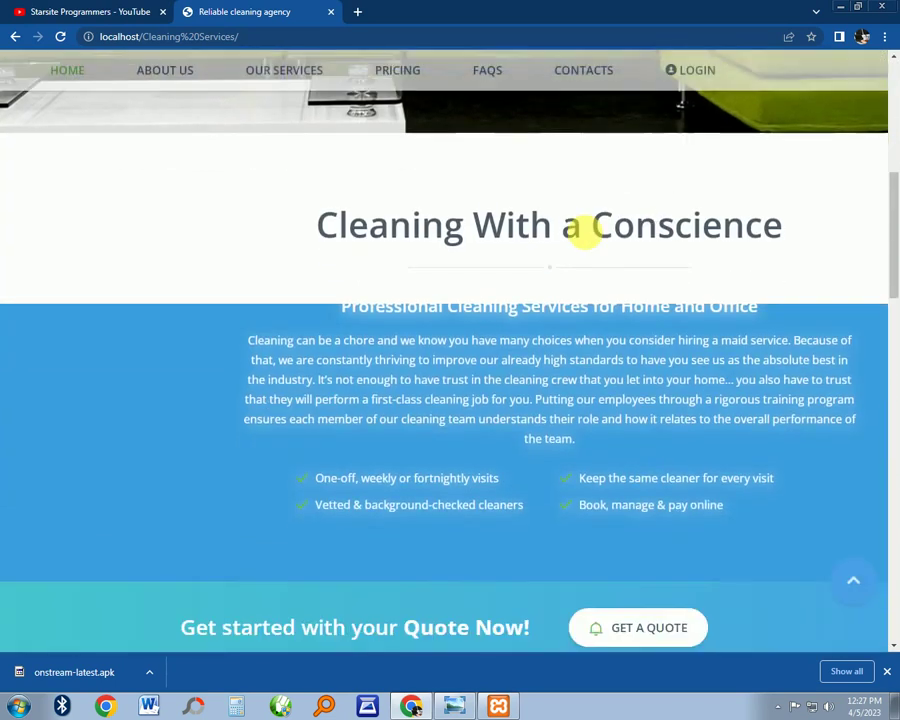
pyautogui.scroll(-1, 588, 238)
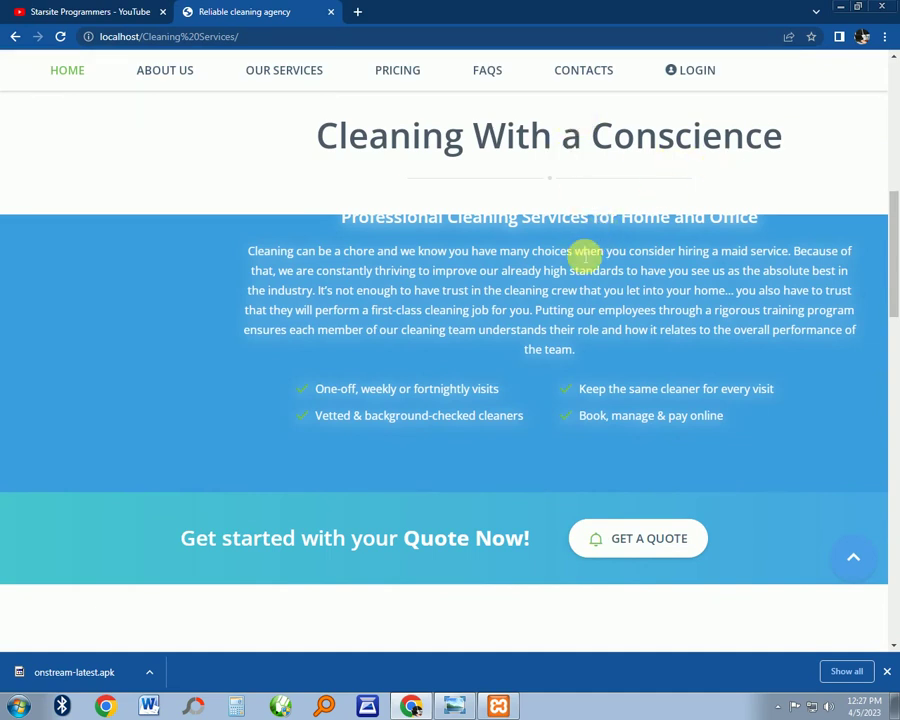
pyautogui.scroll(-7, 592, 280)
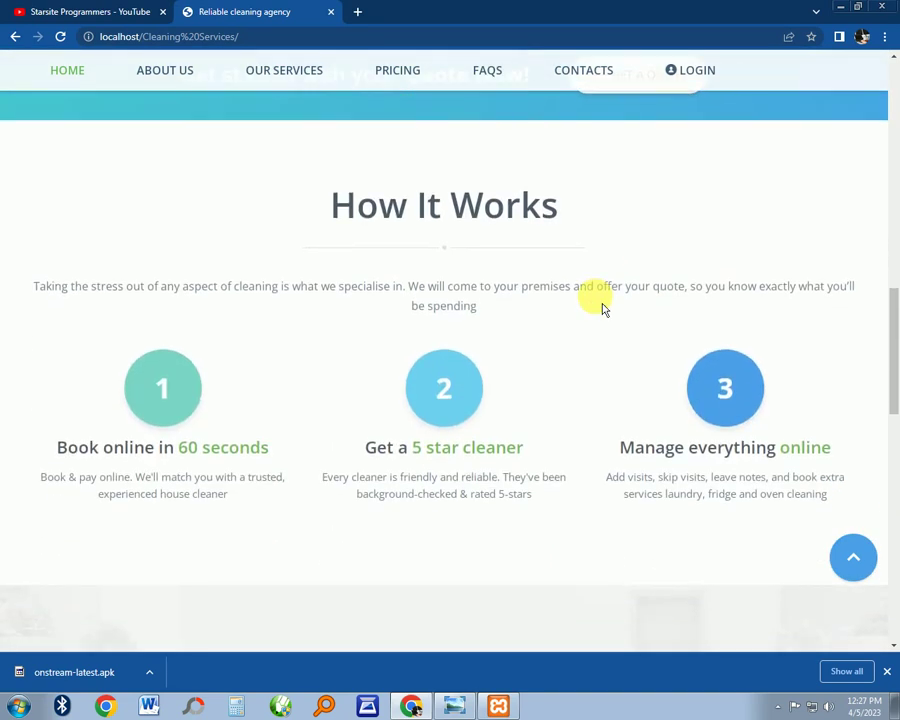
pyautogui.scroll(-3, 602, 308)
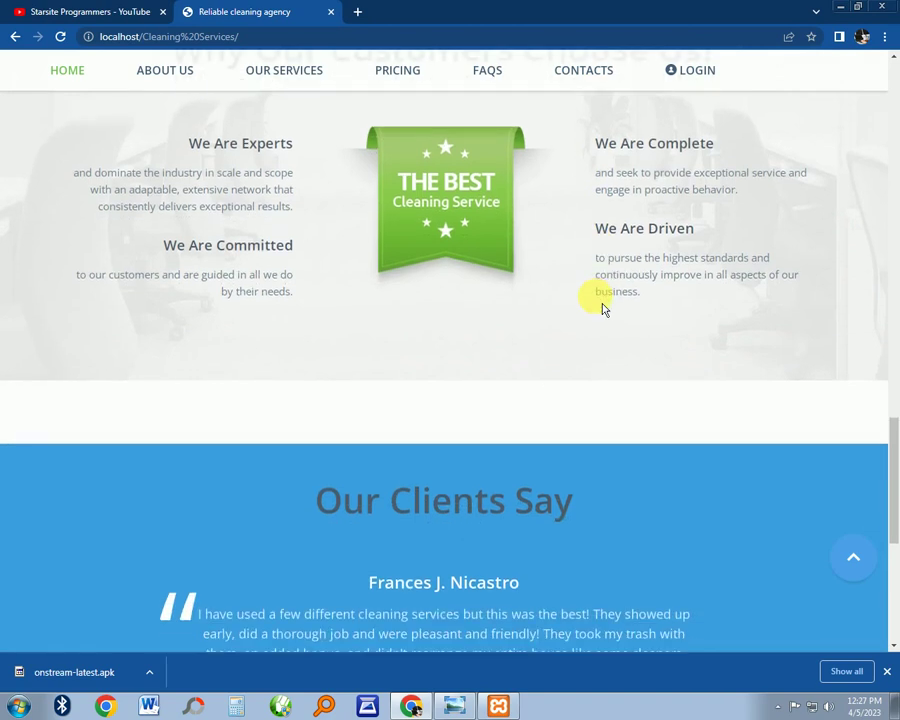
pyautogui.scroll(-5, 602, 308)
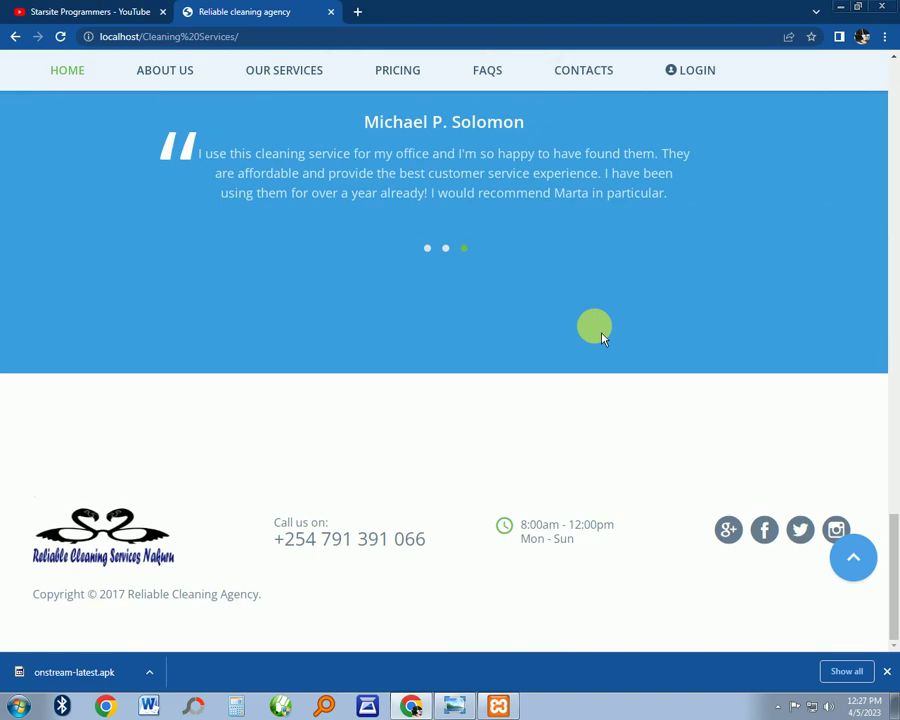
pyautogui.scroll(12, 522, 428)
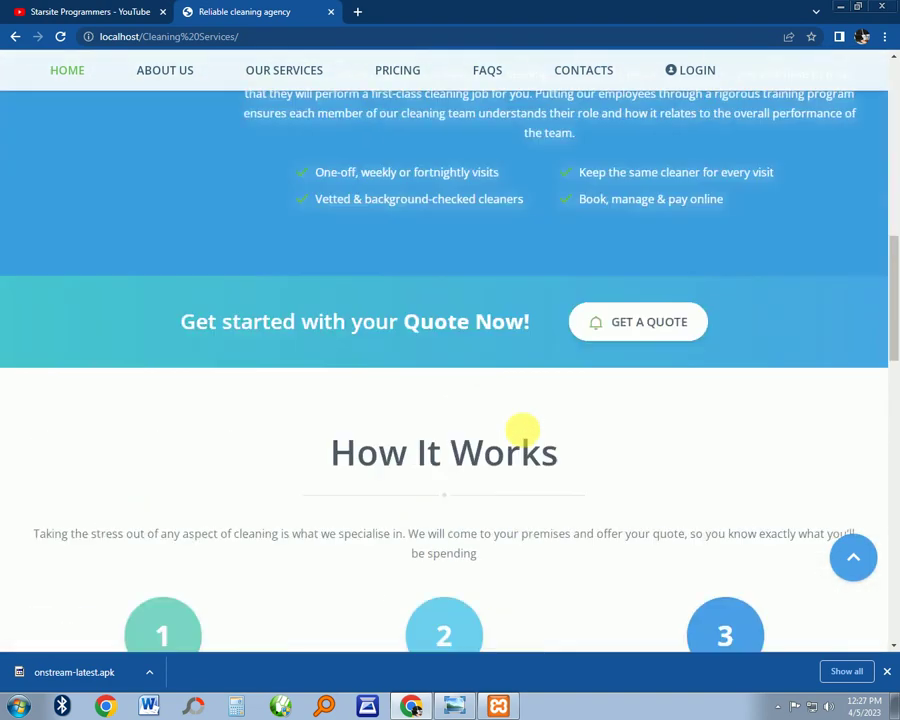
pyautogui.scroll(10, 522, 430)
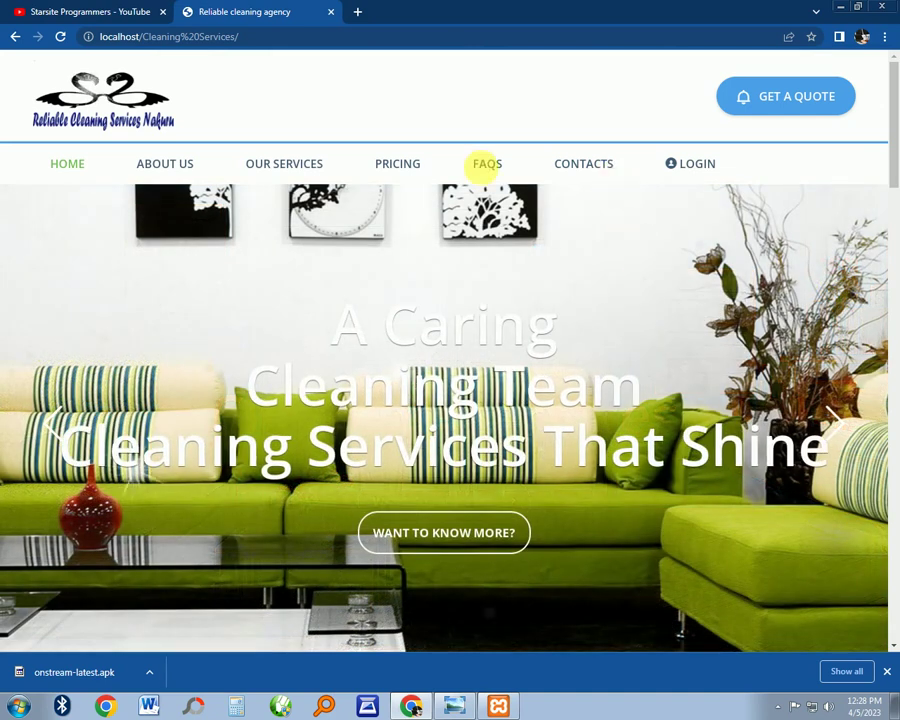
pyautogui.click(800, 100)
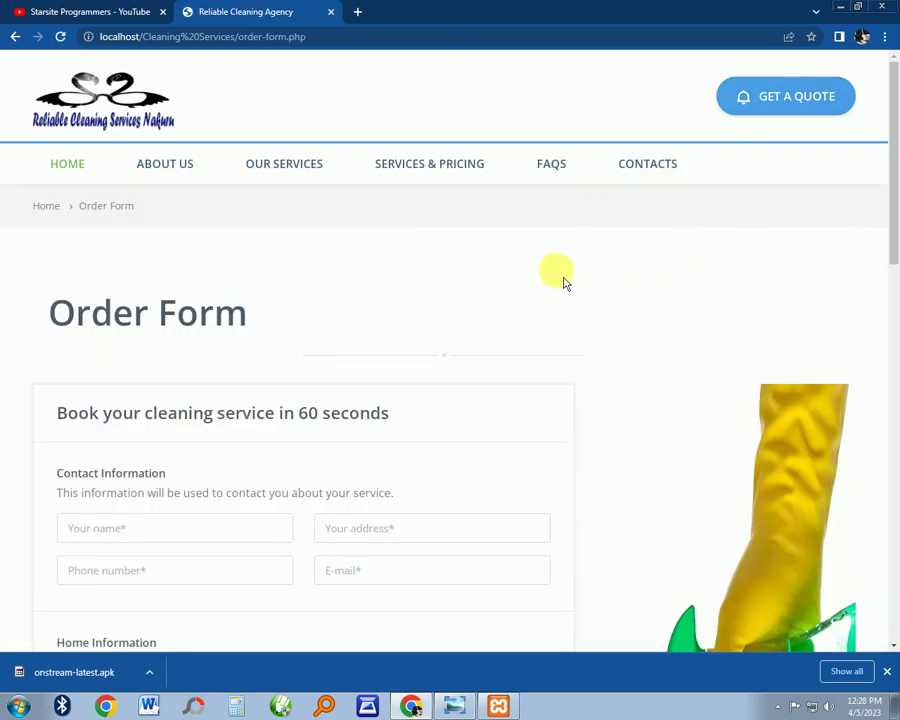
# Enter the customer's full name and street address in the Contact Information fields
pyautogui.scroll(-5, 565, 283)
pyautogui.scroll(5, 565, 283)
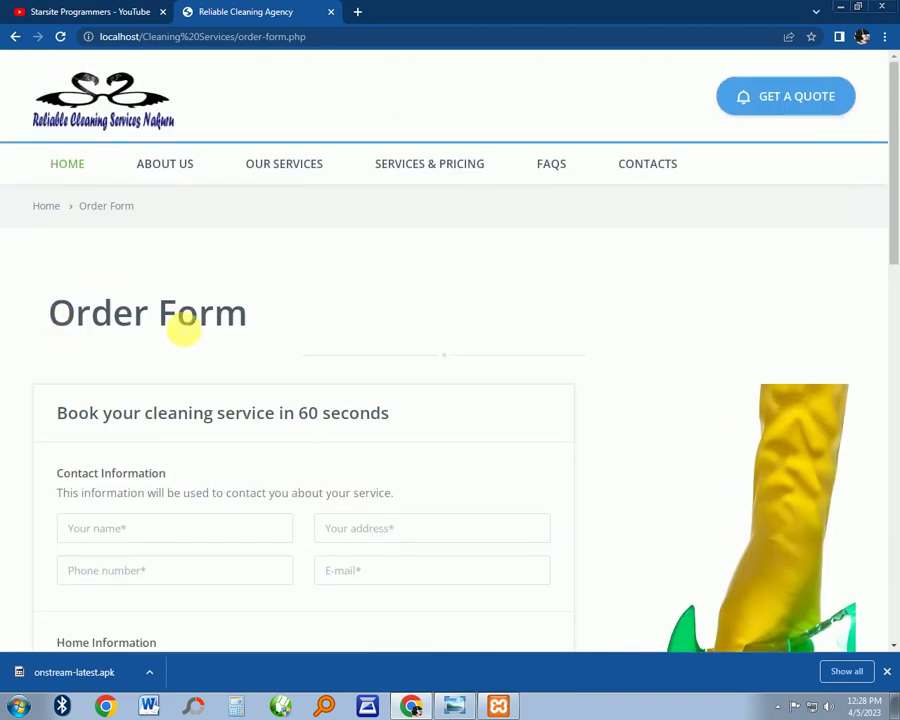
pyautogui.scroll(-3, 241, 315)
pyautogui.click(130, 222)
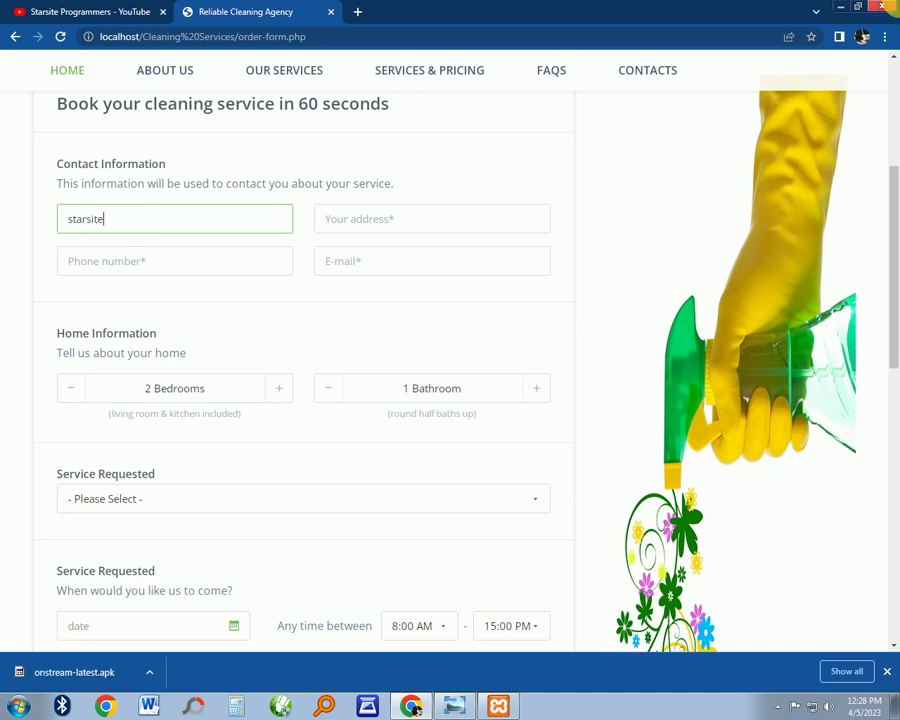
pyautogui.click(421, 226)
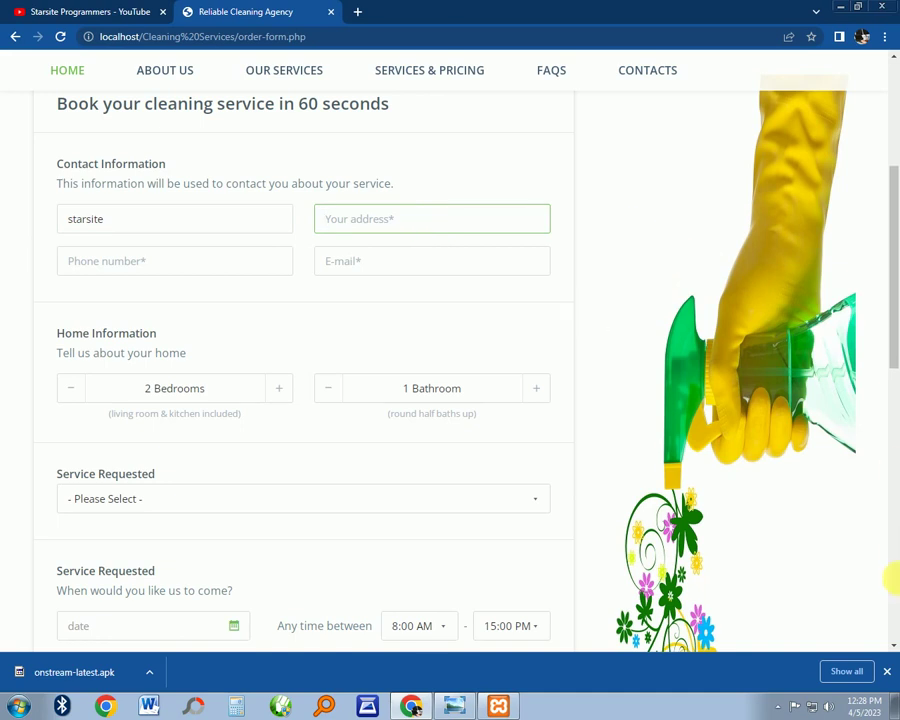
pyautogui.write('250 nairobi')
# Enter the customer's phone number, correcting a typo, then fill in the e-mail address
pyautogui.click(178, 264)
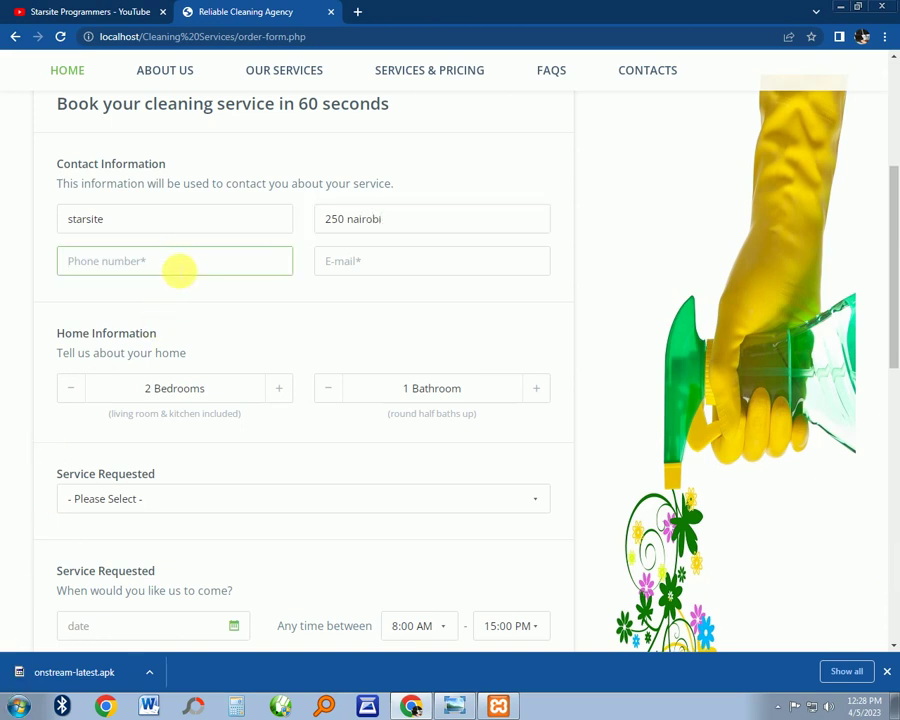
pyautogui.write('+')
pyautogui.press('BackSpace')
pyautogui.press('BackSpace')
pyautogui.press('BackSpace')
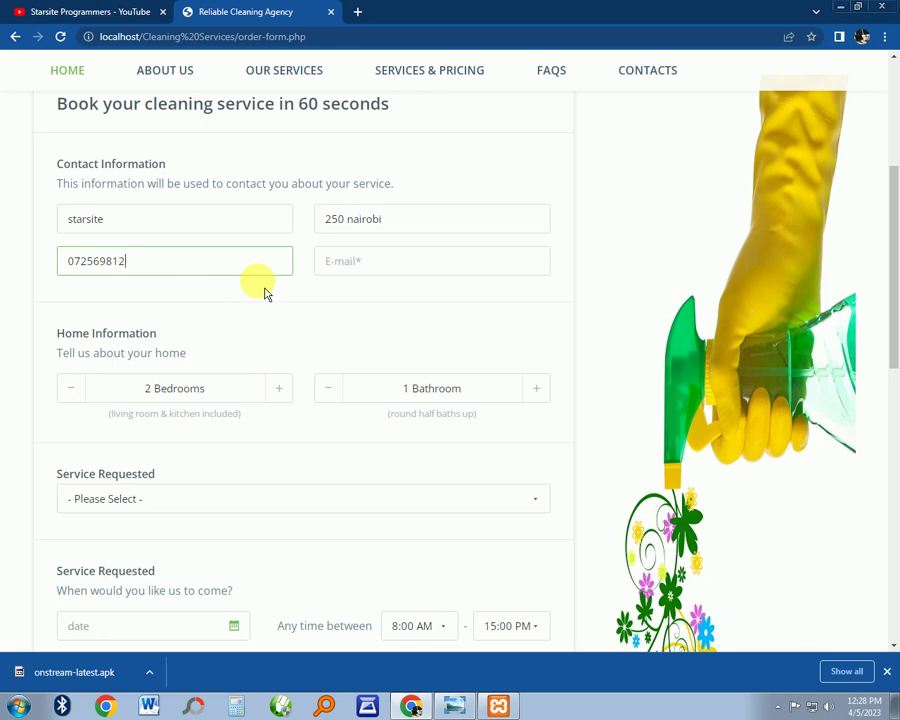
pyautogui.click(380, 256)
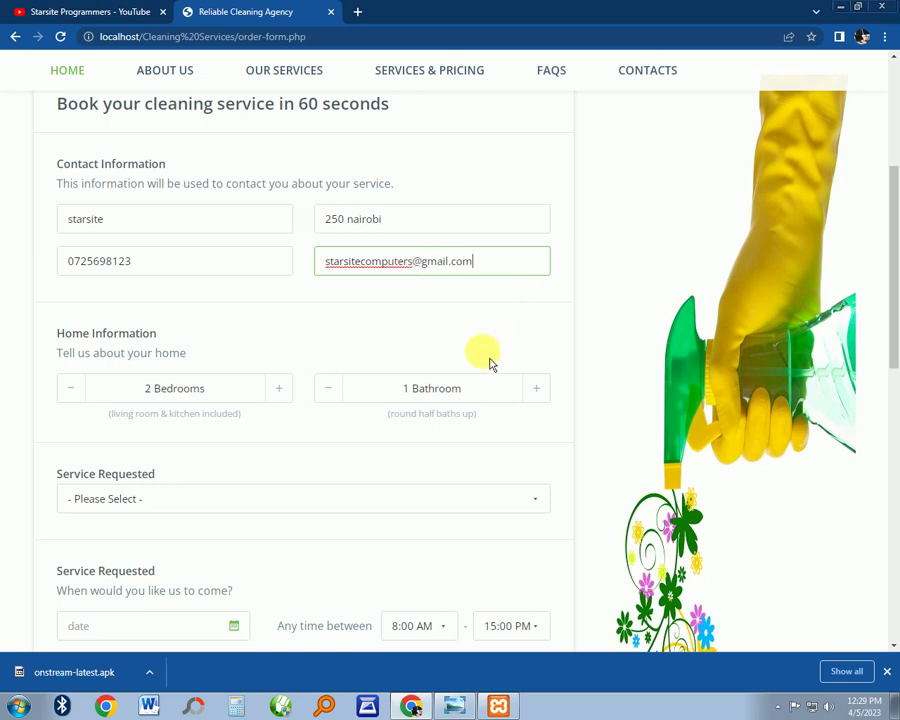
# Set the home size to 3 bedrooms and 2 bathrooms
pyautogui.scroll(-5, 458, 378)
pyautogui.scroll(8, 250, 368)
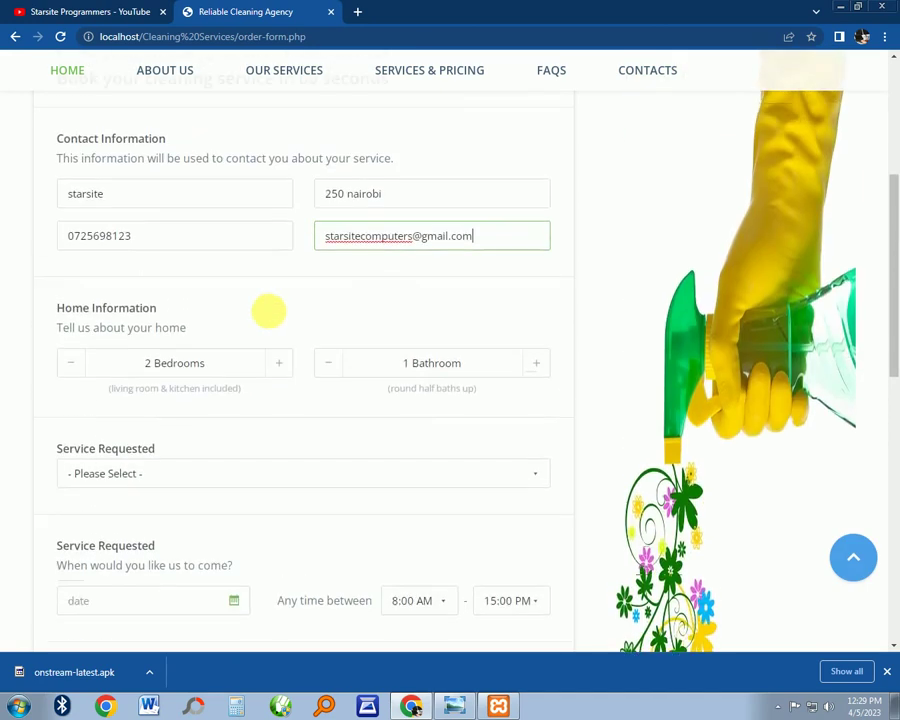
pyautogui.scroll(-5, 255, 390)
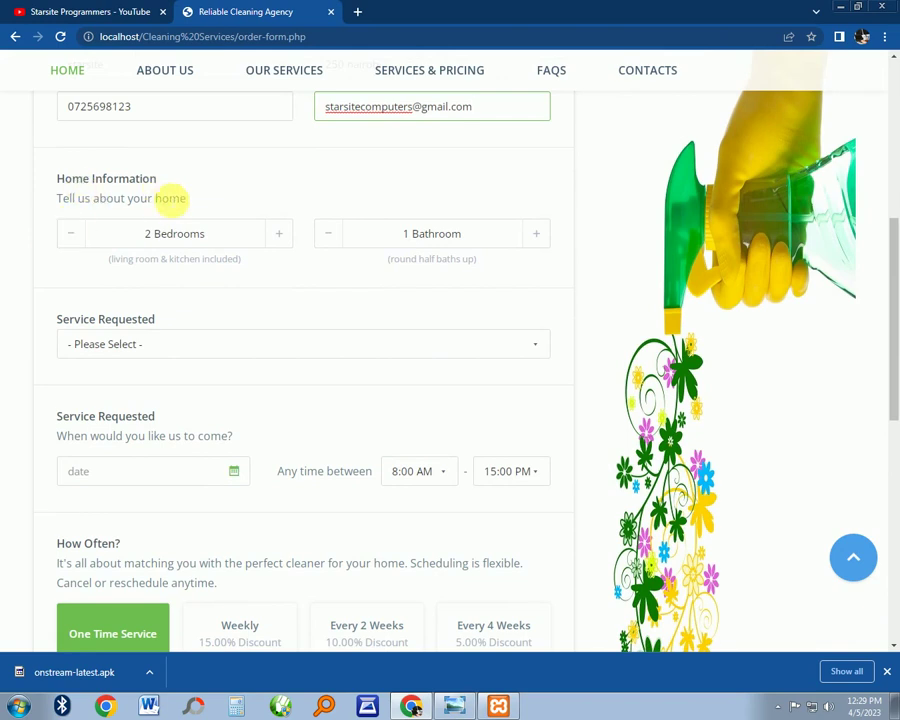
pyautogui.click(160, 237)
pyautogui.click(388, 237)
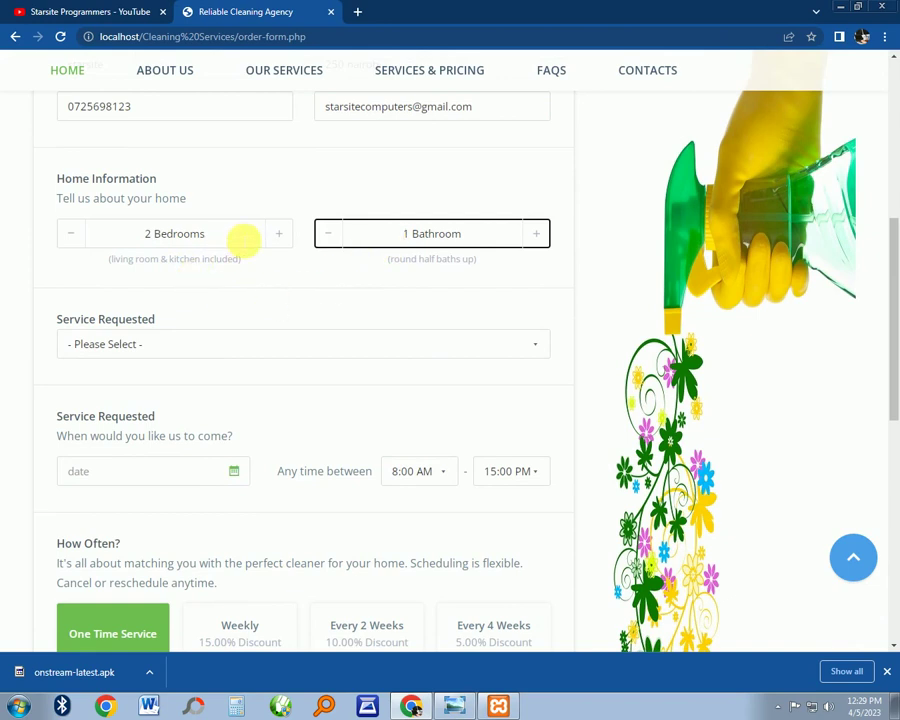
pyautogui.click(281, 236)
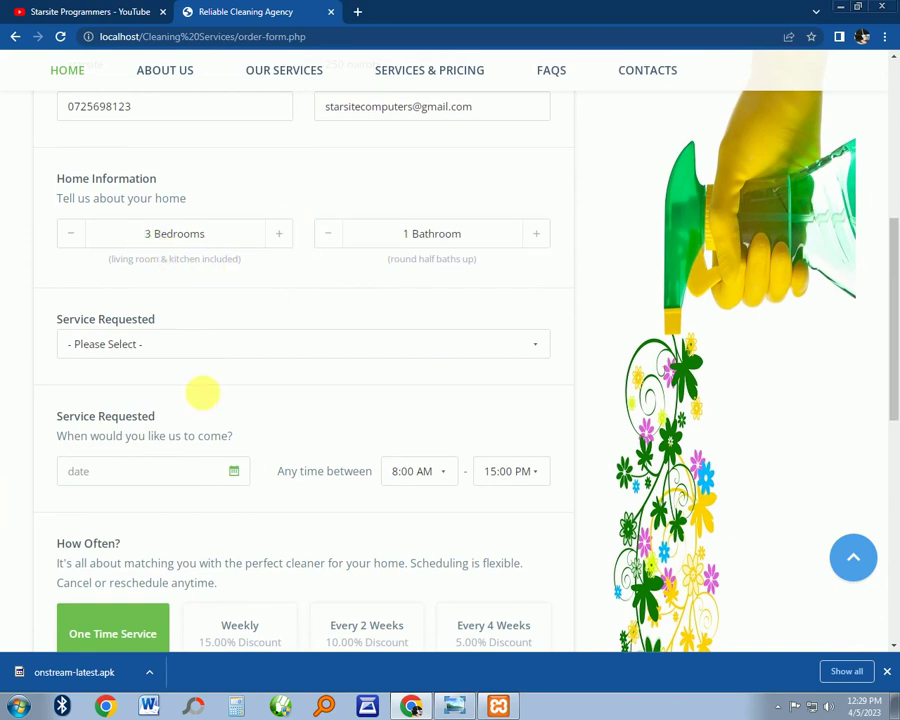
pyautogui.click(538, 238)
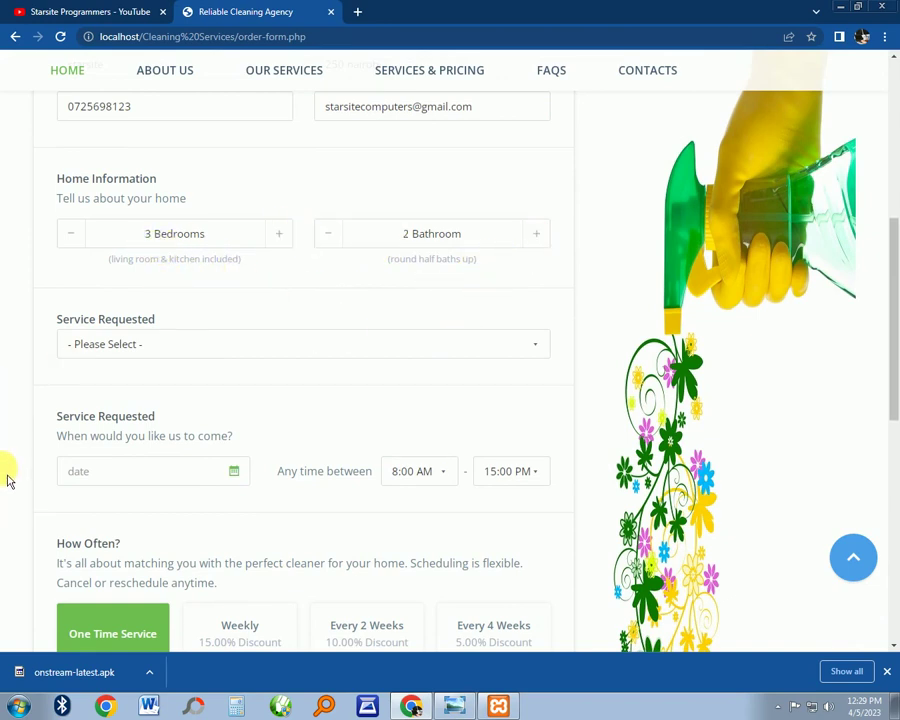
# Choose House Cleaning as the requested service
pyautogui.scroll(-2, 186, 306)
pyautogui.click(192, 197)
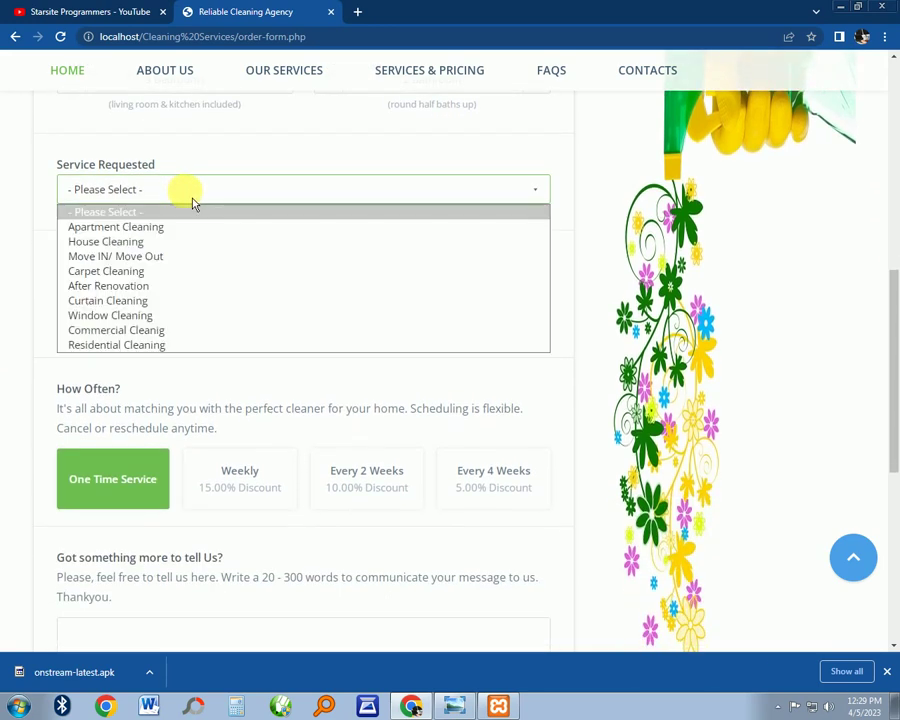
pyautogui.click(152, 244)
pyautogui.scroll(-3, 362, 305)
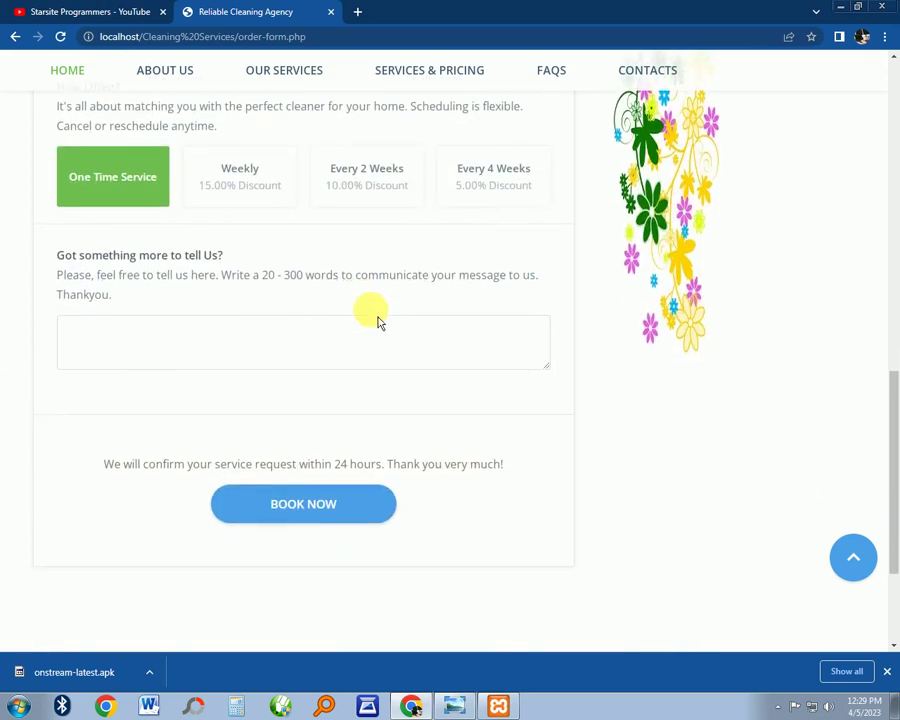
pyautogui.scroll(3, 376, 317)
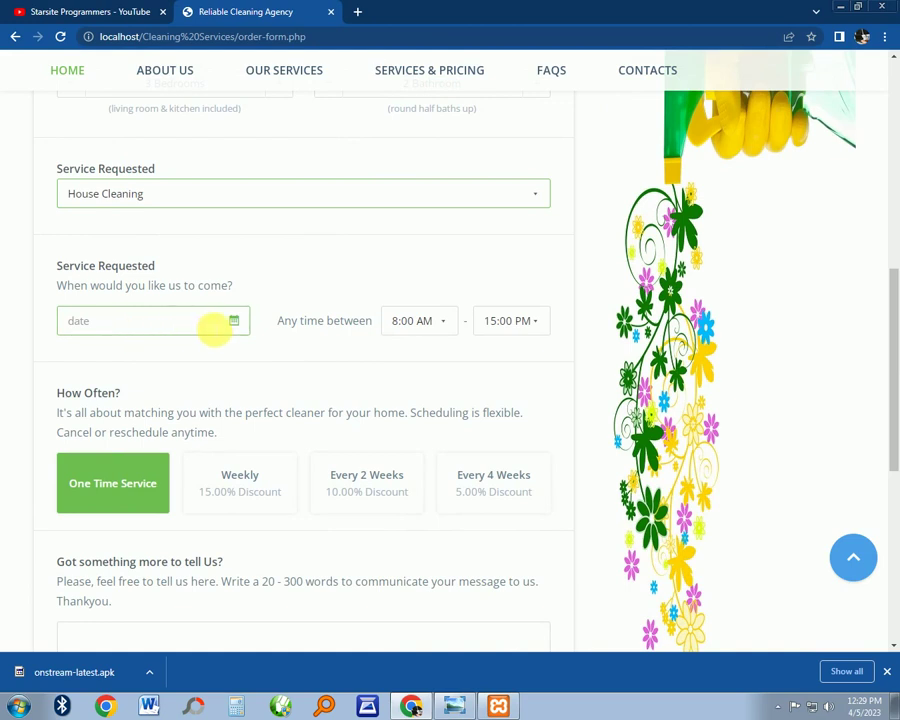
# Book the visit for 08/04/2023 from 13:00 PM to 16:00 PM
pyautogui.click(245, 338)
pyautogui.click(161, 321)
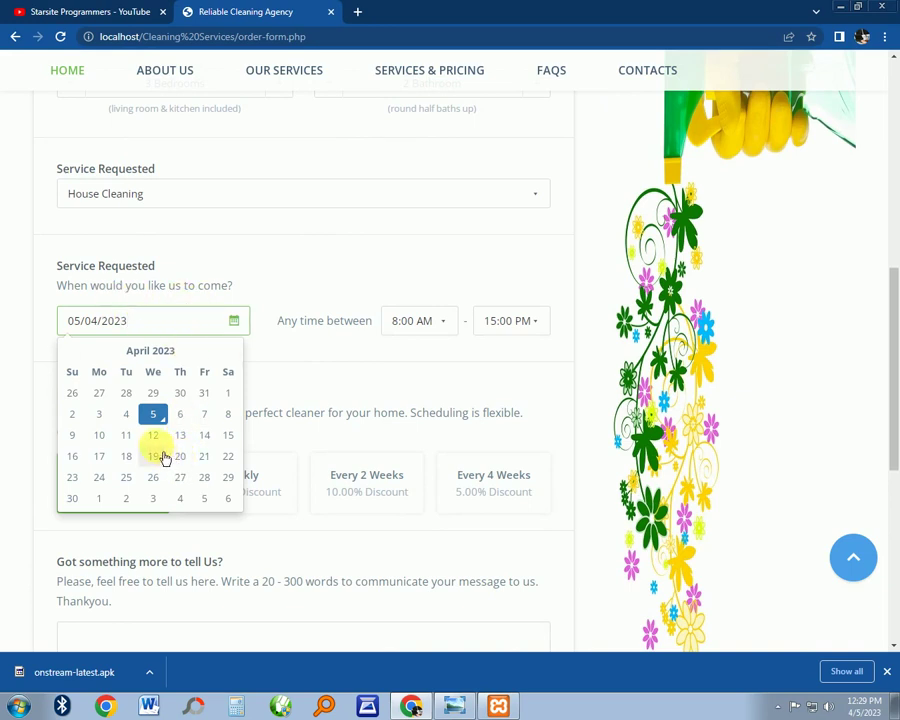
pyautogui.click(230, 415)
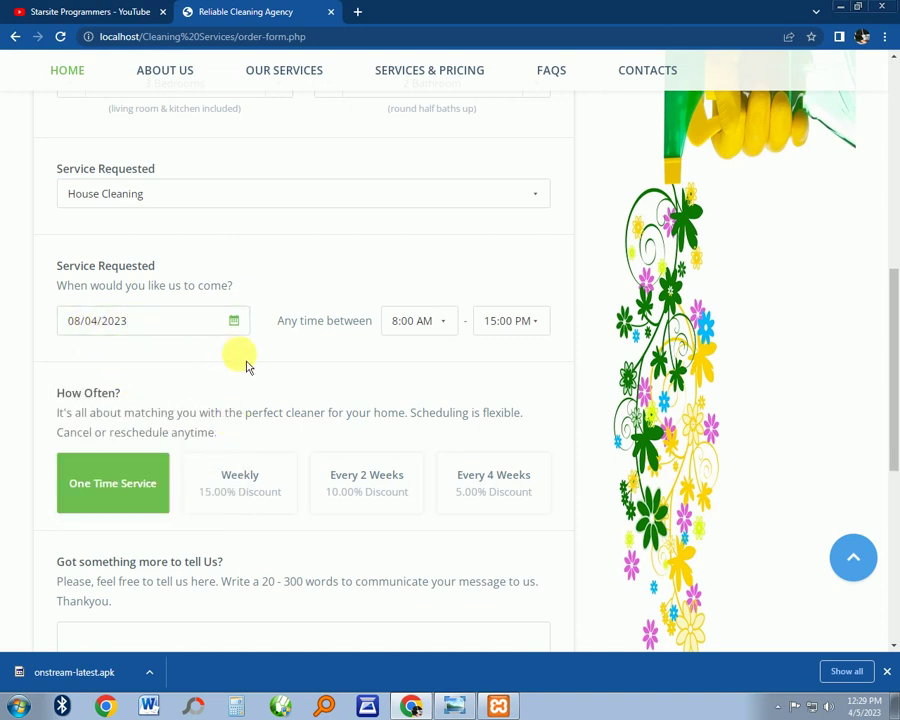
pyautogui.click(447, 332)
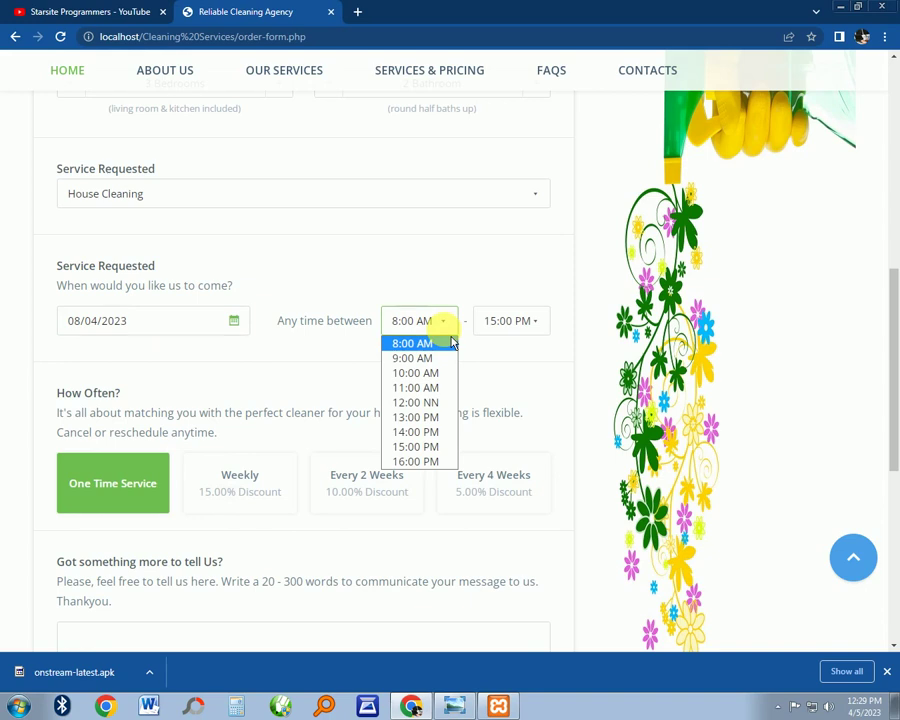
pyautogui.click(419, 418)
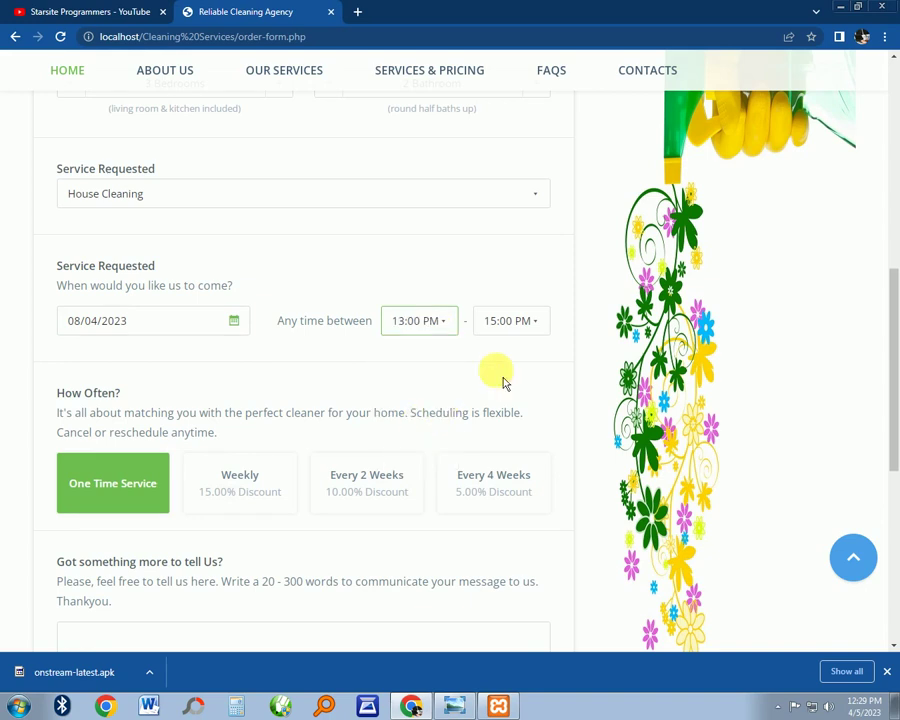
pyautogui.click(535, 322)
pyautogui.click(519, 464)
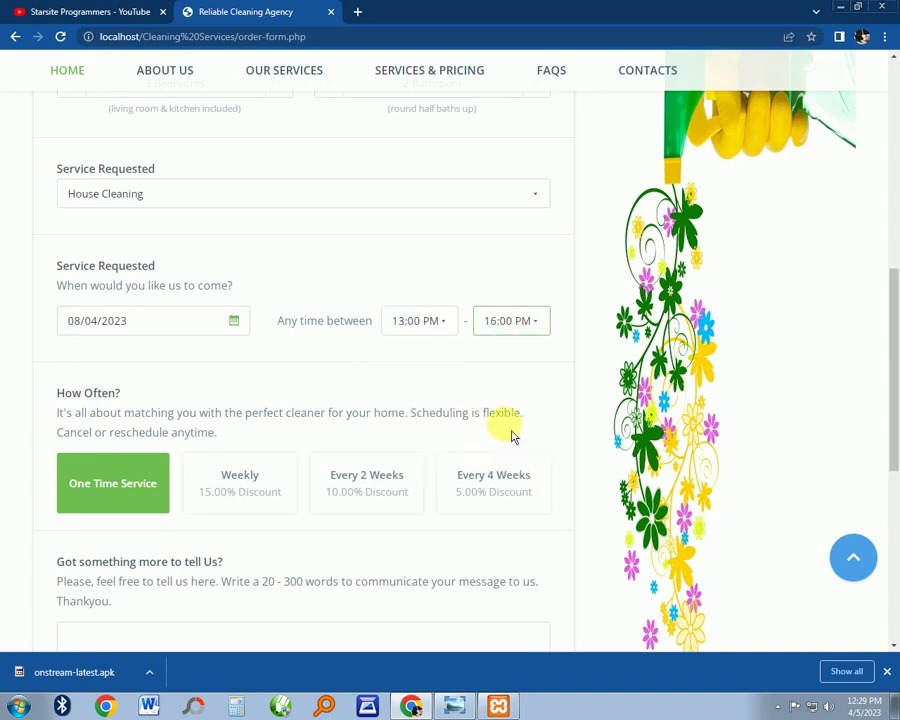
pyautogui.scroll(-3, 388, 376)
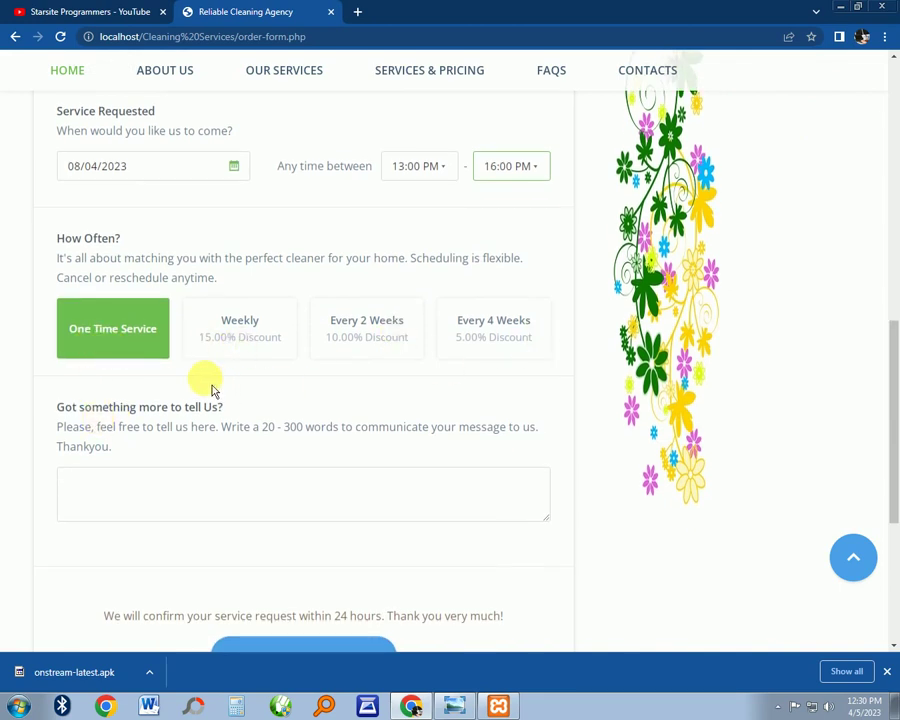
# Pick the Every 4 Weeks frequency, add the note 'please be punctual', and click BOOK NOW
pyautogui.click(245, 335)
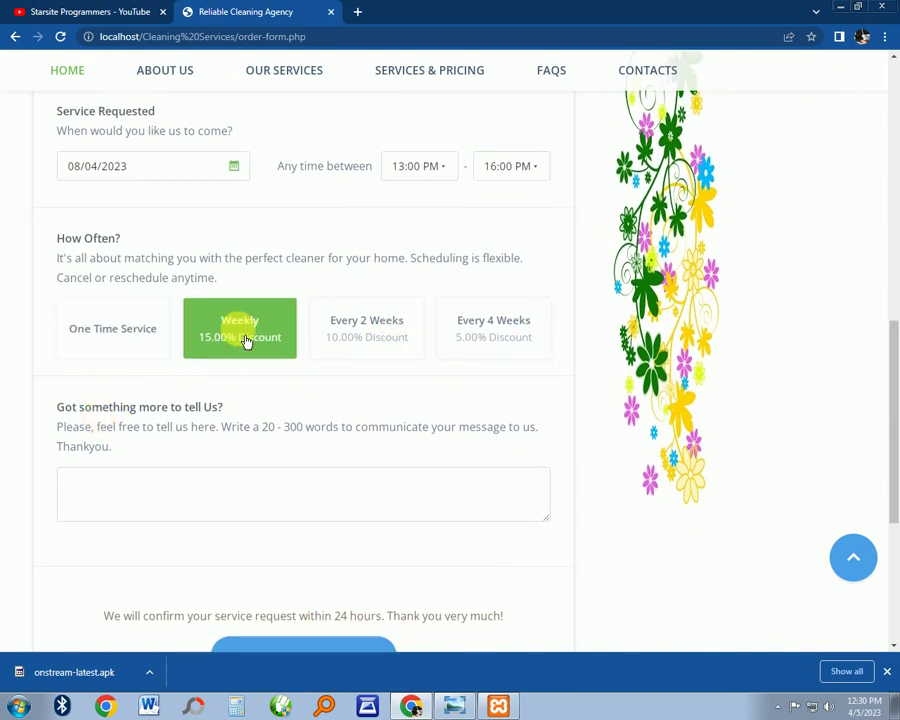
pyautogui.click(495, 350)
pyautogui.scroll(-3, 285, 405)
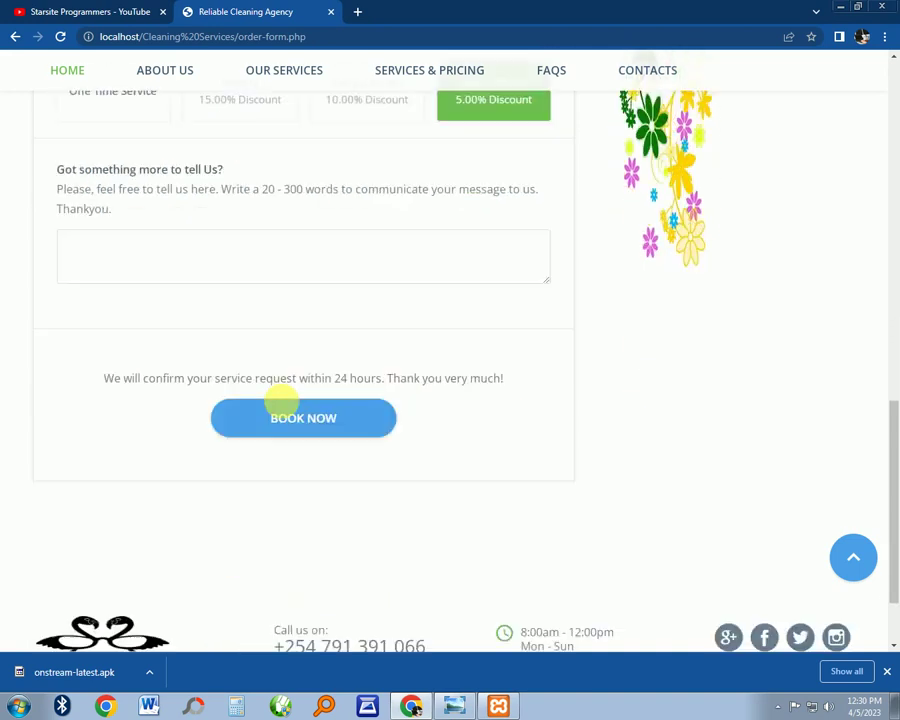
pyautogui.scroll(3, 130, 300)
pyautogui.scroll(-2, 151, 392)
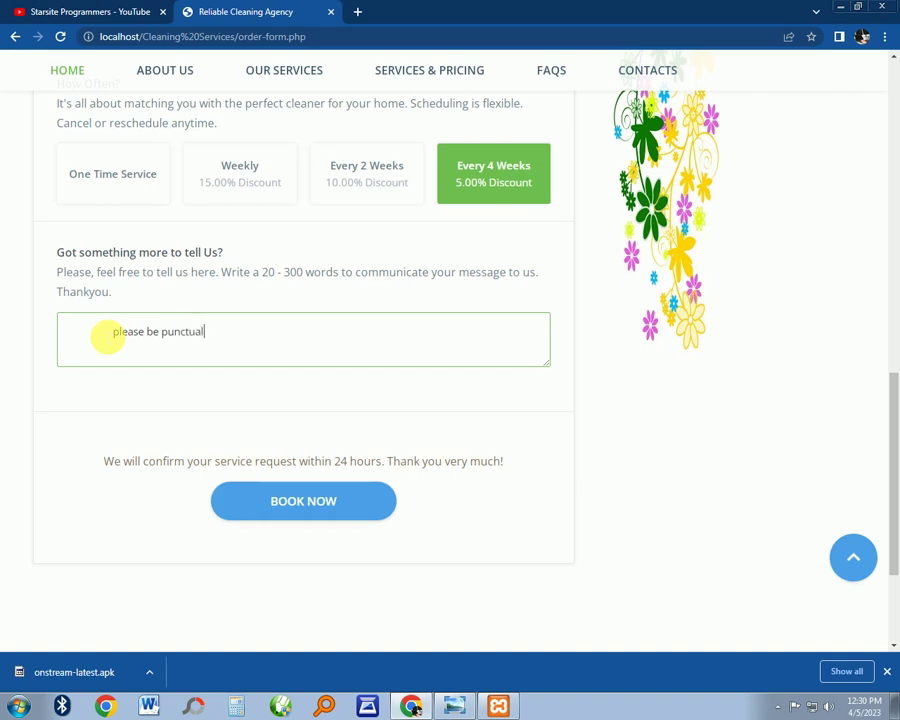
pyautogui.scroll(-2, 117, 338)
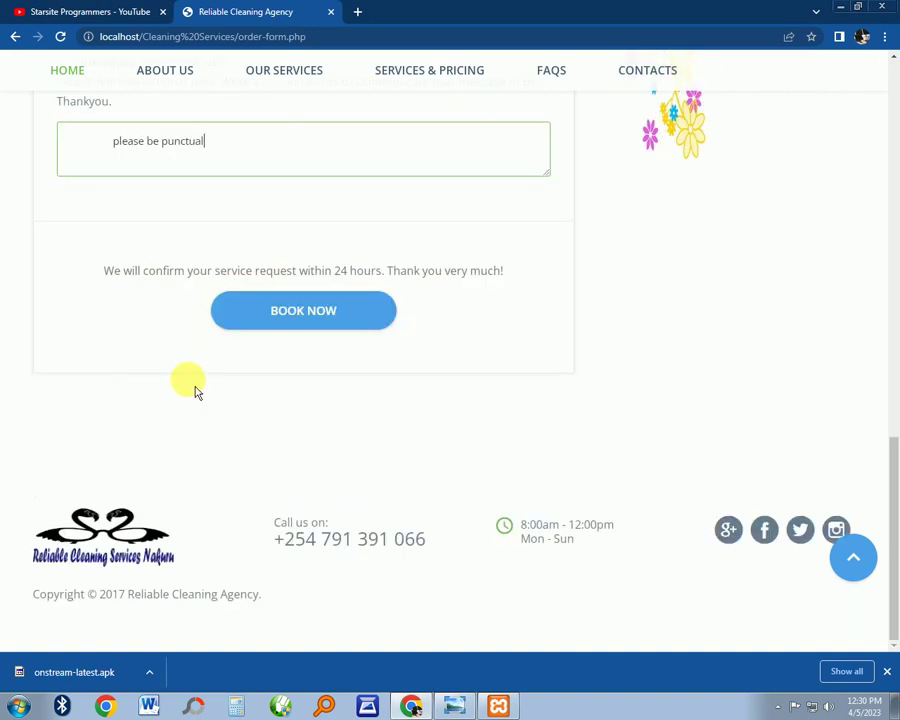
pyautogui.click(312, 322)
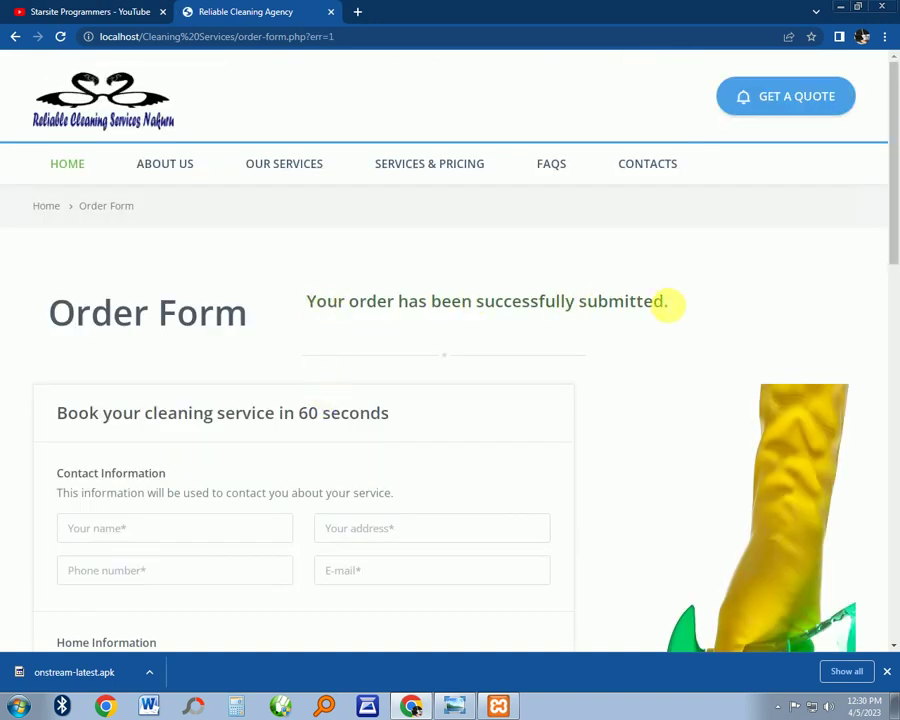
pyautogui.scroll(-3, 493, 332)
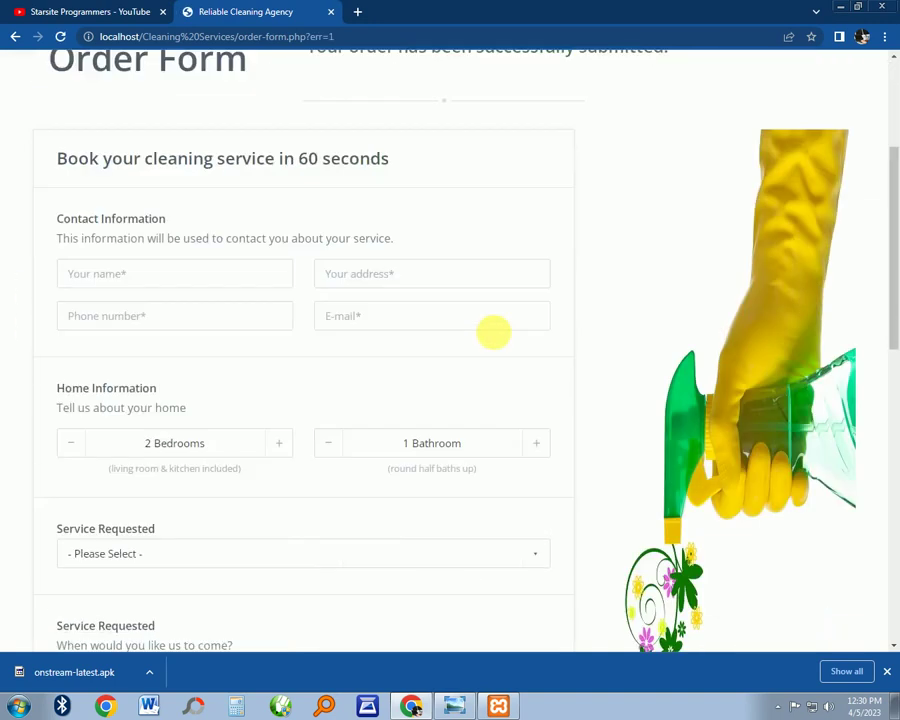
pyautogui.scroll(-10, 520, 338)
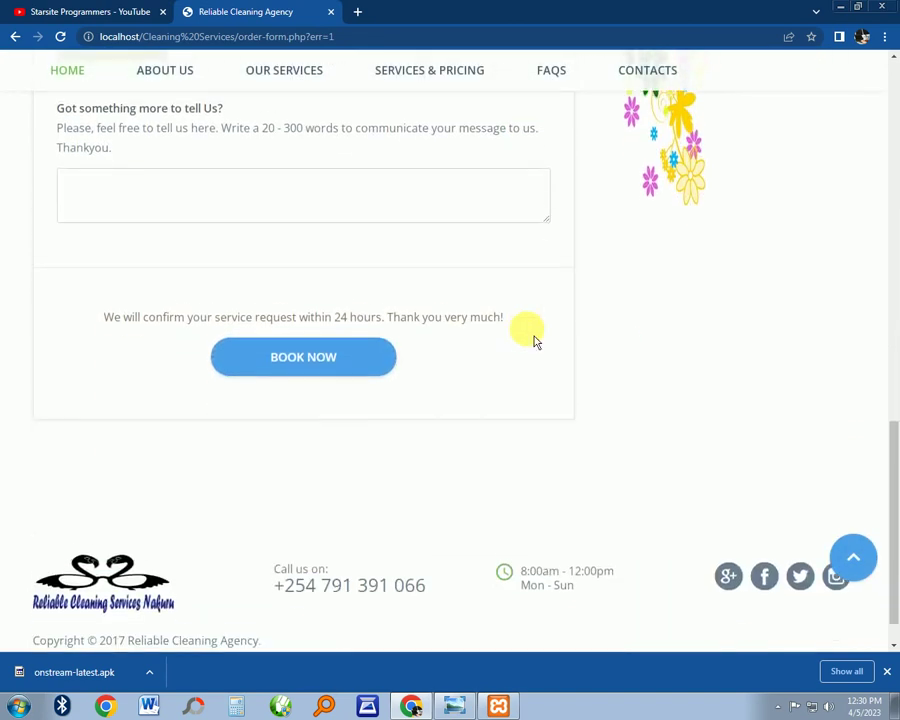
pyautogui.scroll(-1, 393, 377)
pyautogui.scroll(15, 393, 377)
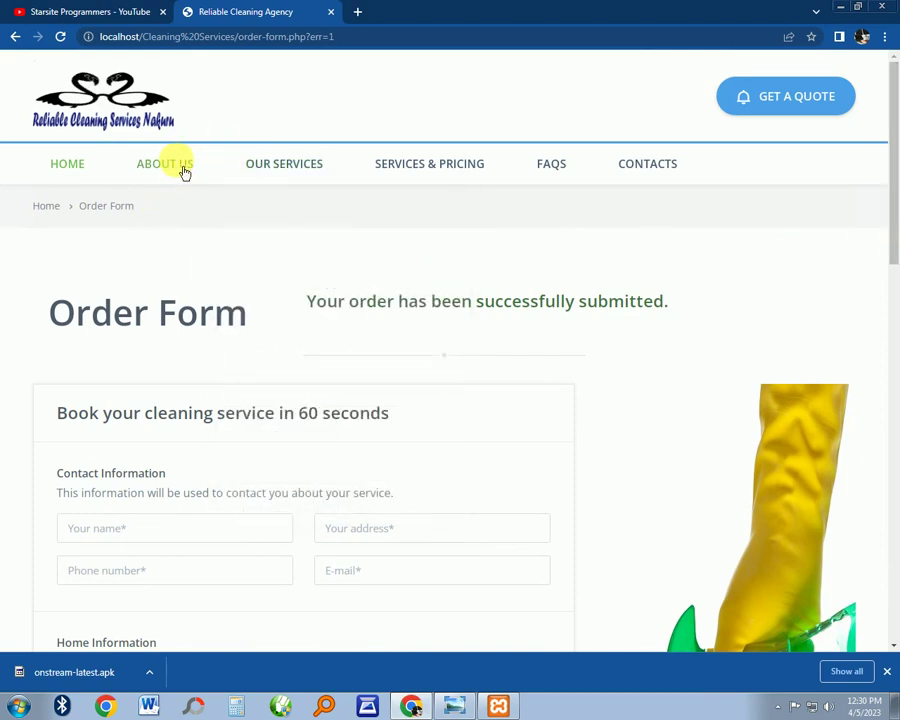
# Scroll through the About Us history, mission, vision and Why Hire Us sections
pyautogui.scroll(-3, 605, 318)
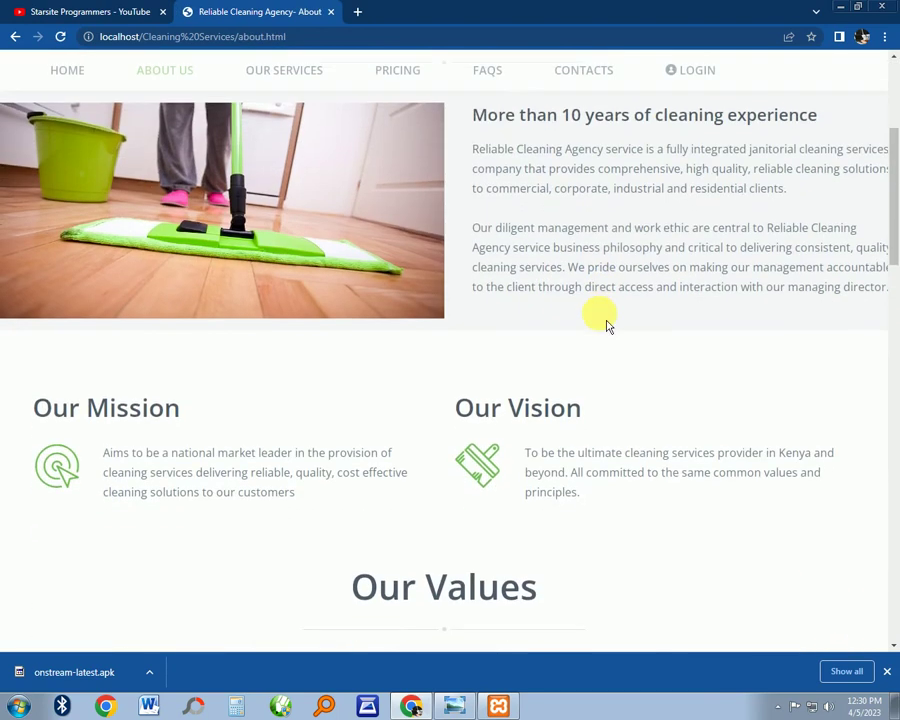
pyautogui.scroll(3, 660, 255)
pyautogui.scroll(-5, 679, 325)
pyautogui.scroll(-10, 687, 339)
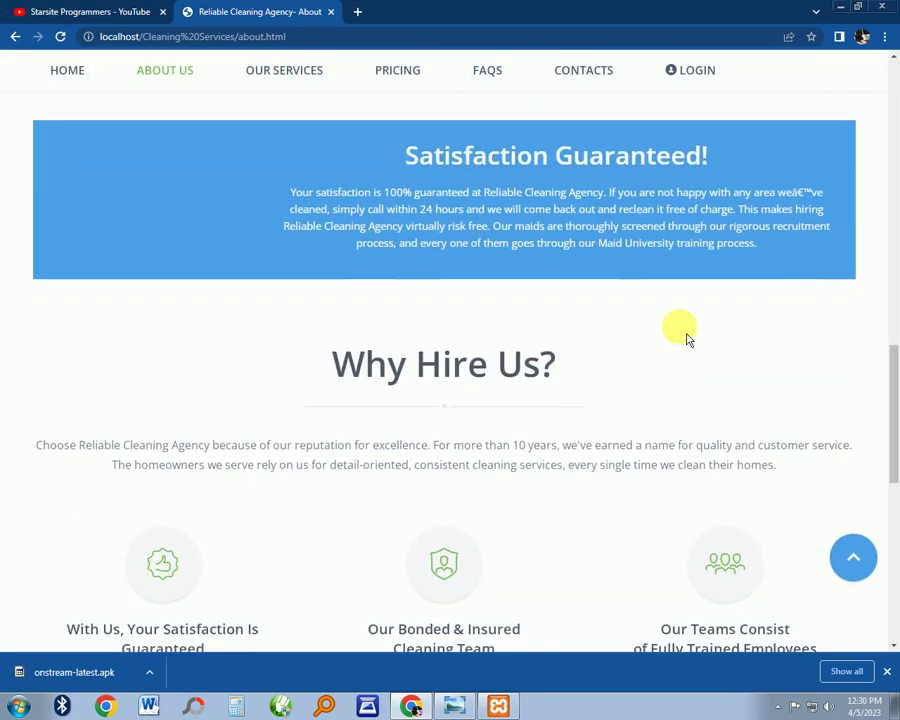
pyautogui.scroll(-2, 687, 339)
pyautogui.scroll(15, 687, 339)
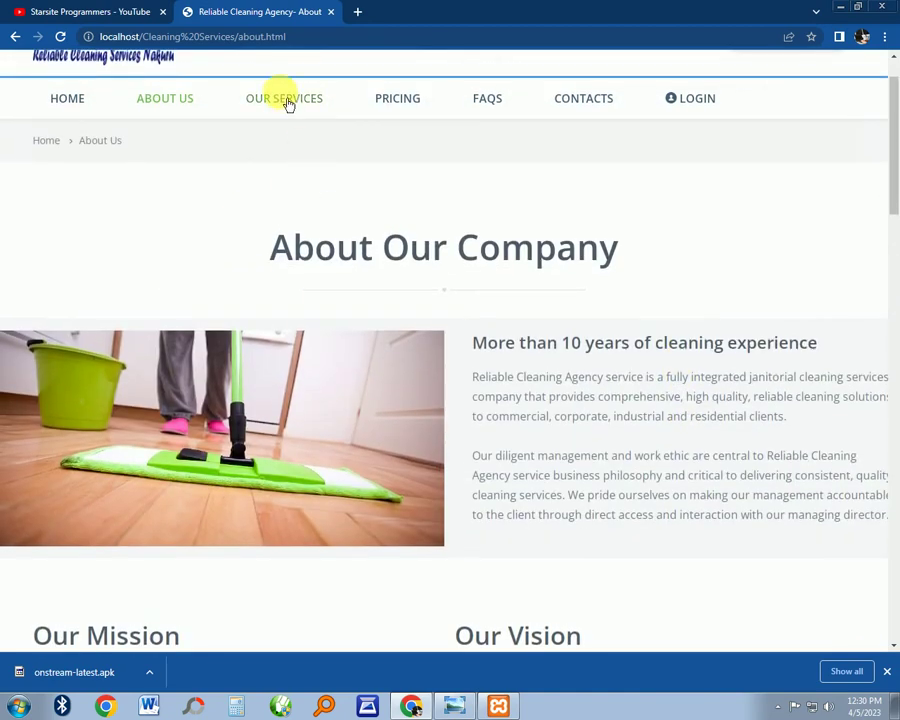
# Open the Apartment Cleaning page from OUR SERVICES and scroll through it
pyautogui.click(286, 100)
pyautogui.moveTo(291, 175)
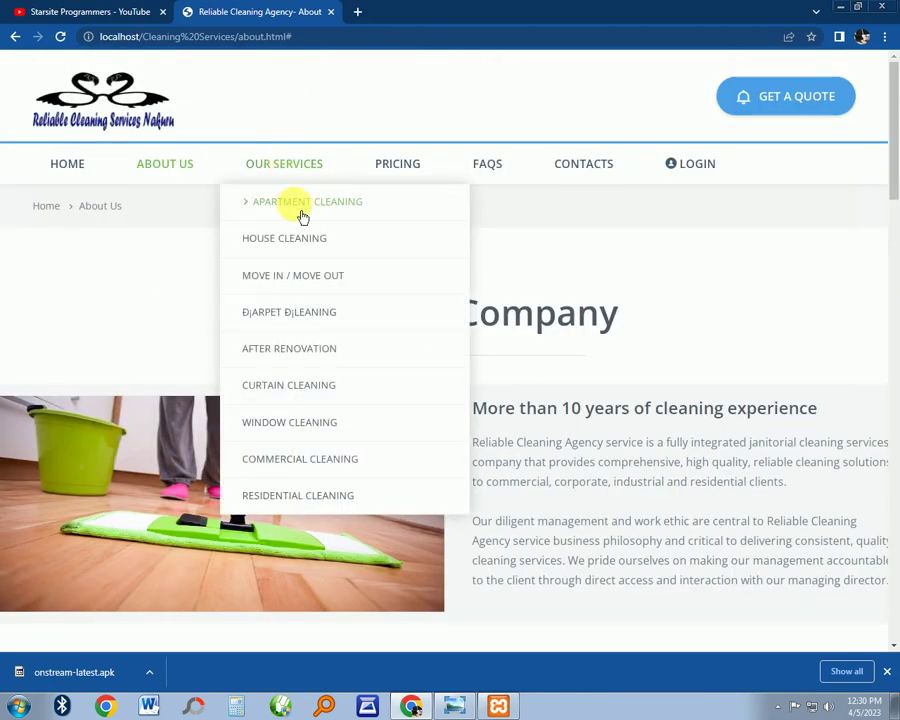
pyautogui.click(308, 200)
pyautogui.scroll(-3, 350, 235)
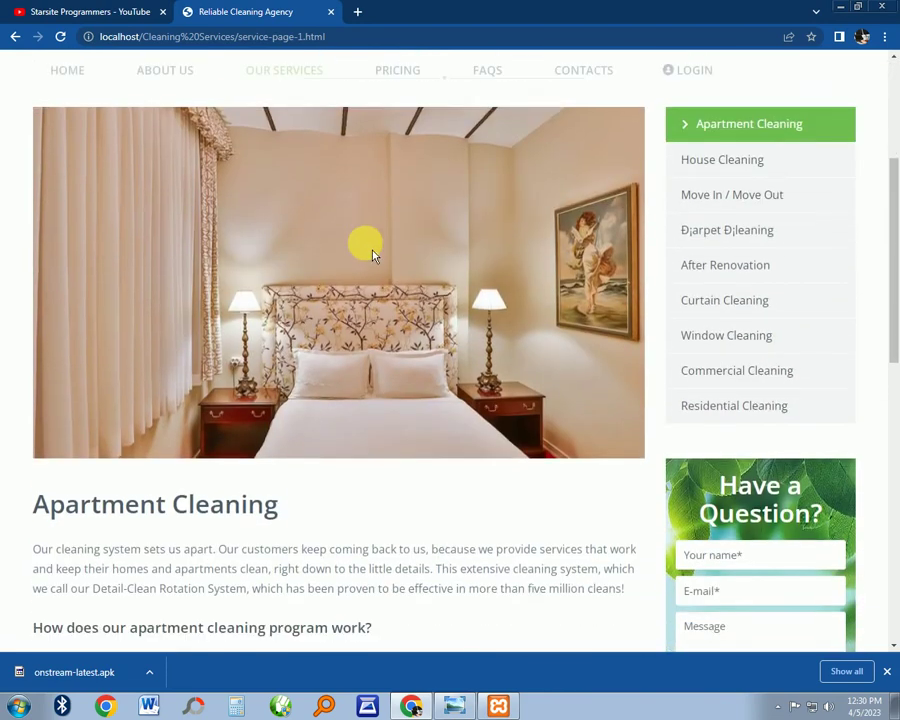
pyautogui.scroll(3, 420, 270)
pyautogui.scroll(-3, 600, 335)
pyautogui.scroll(-10, 316, 300)
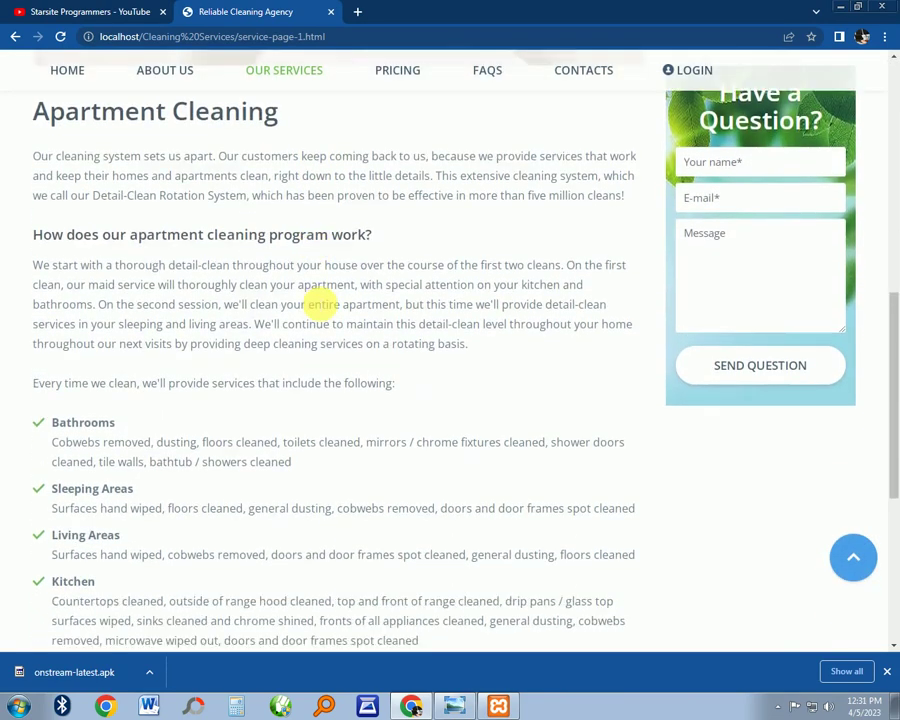
pyautogui.scroll(-2, 320, 305)
pyautogui.scroll(15, 320, 305)
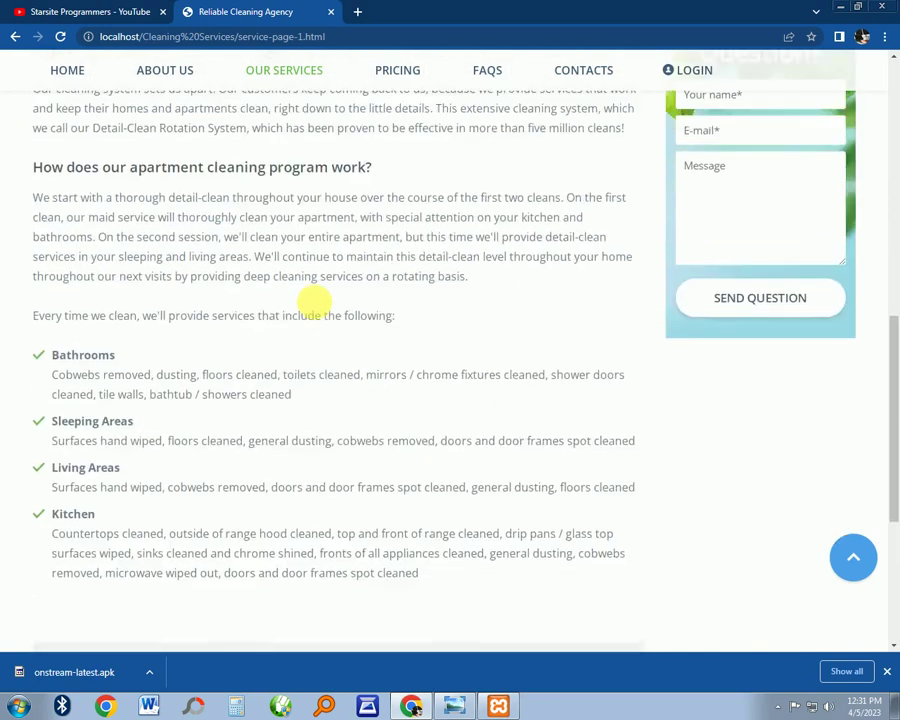
# Open the Window Cleaning service page and scroll through it
pyautogui.moveTo(292, 192)
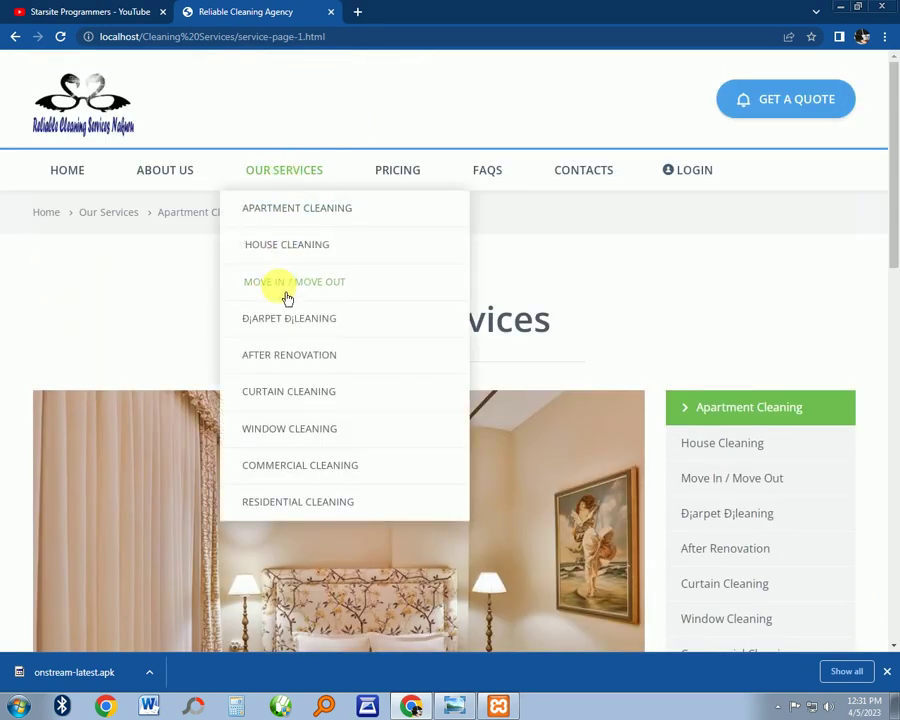
pyautogui.click(303, 430)
pyautogui.scroll(-3, 432, 404)
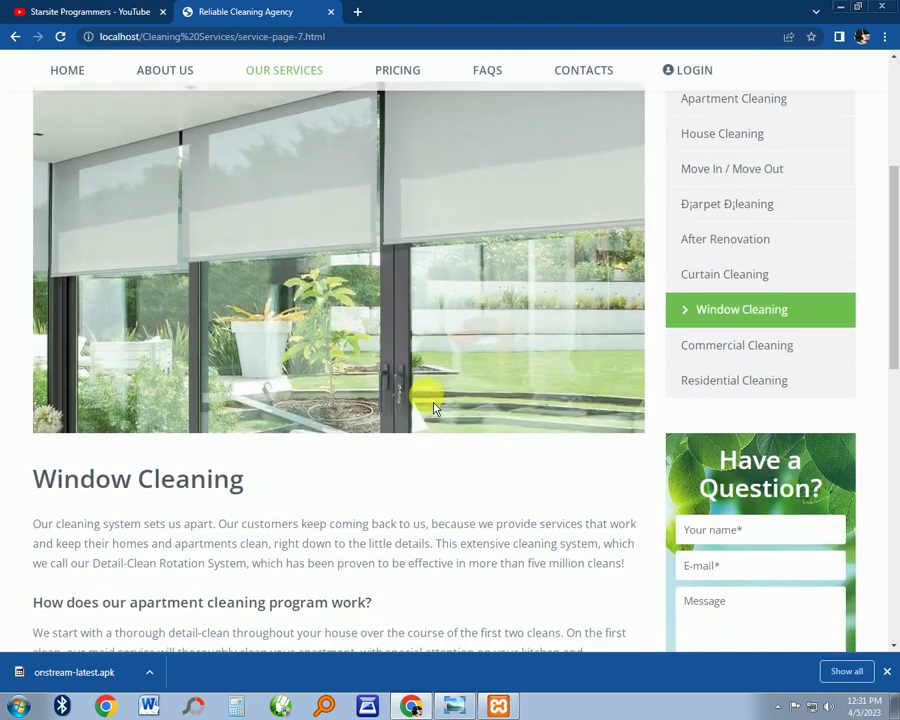
pyautogui.scroll(-8, 433, 407)
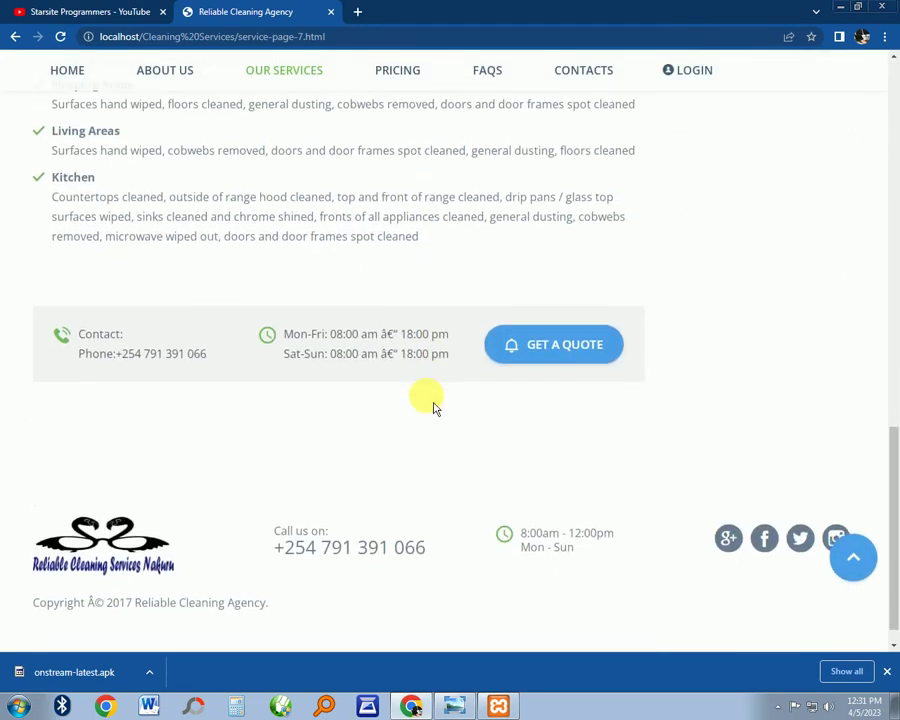
pyautogui.scroll(10, 433, 407)
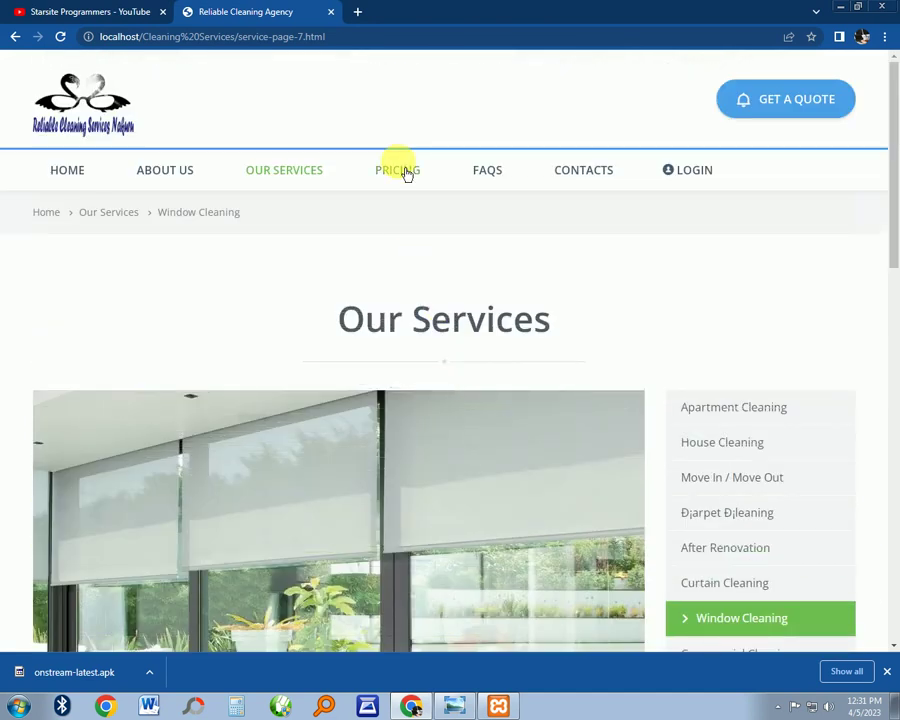
# Open the Residential Cleaning page and review its flat rates from Studio GHC 1900 to Three Bedroom GHC 8900
pyautogui.click(397, 170)
pyautogui.moveTo(315, 180)
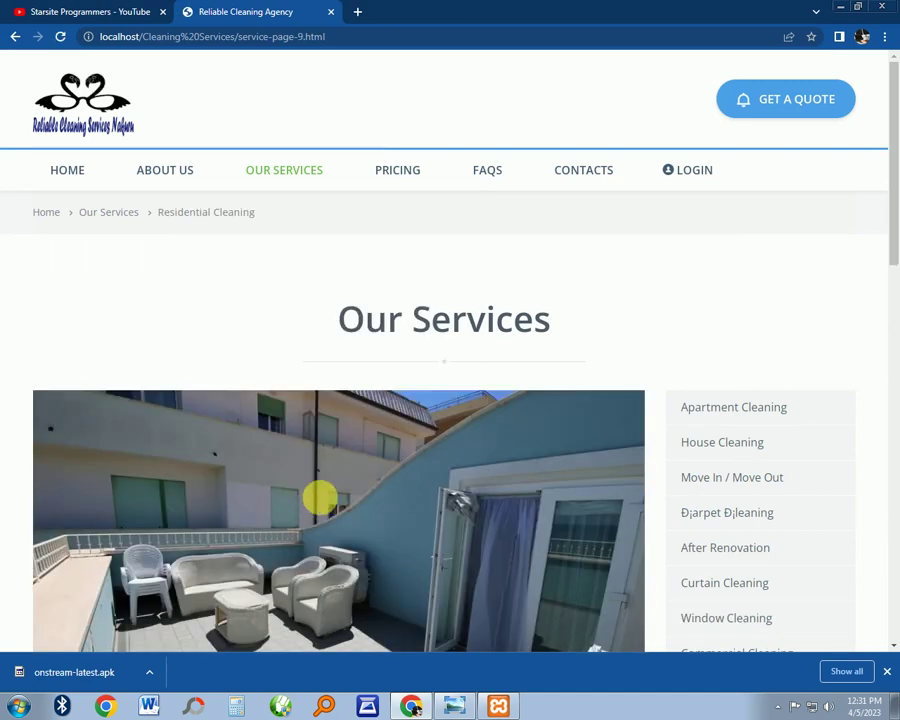
pyautogui.scroll(-8, 385, 468)
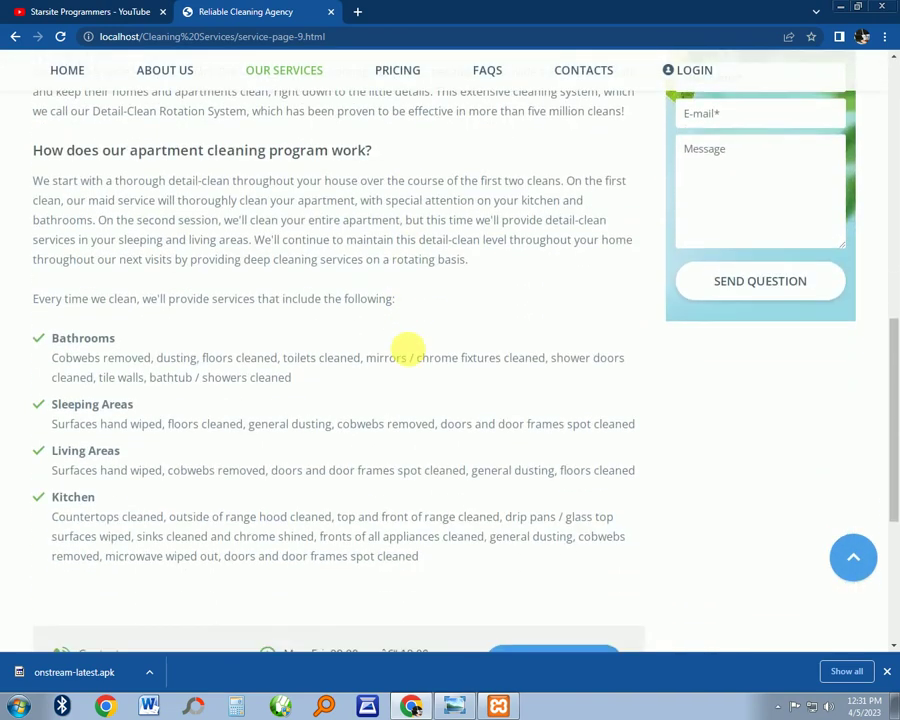
pyautogui.scroll(-3, 466, 358)
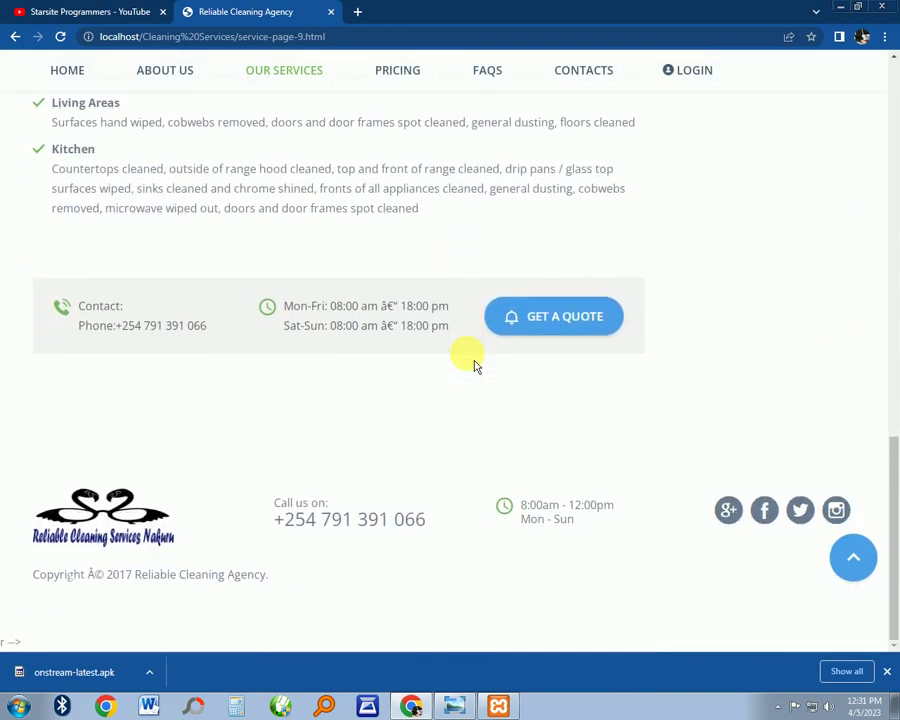
pyautogui.scroll(12, 474, 369)
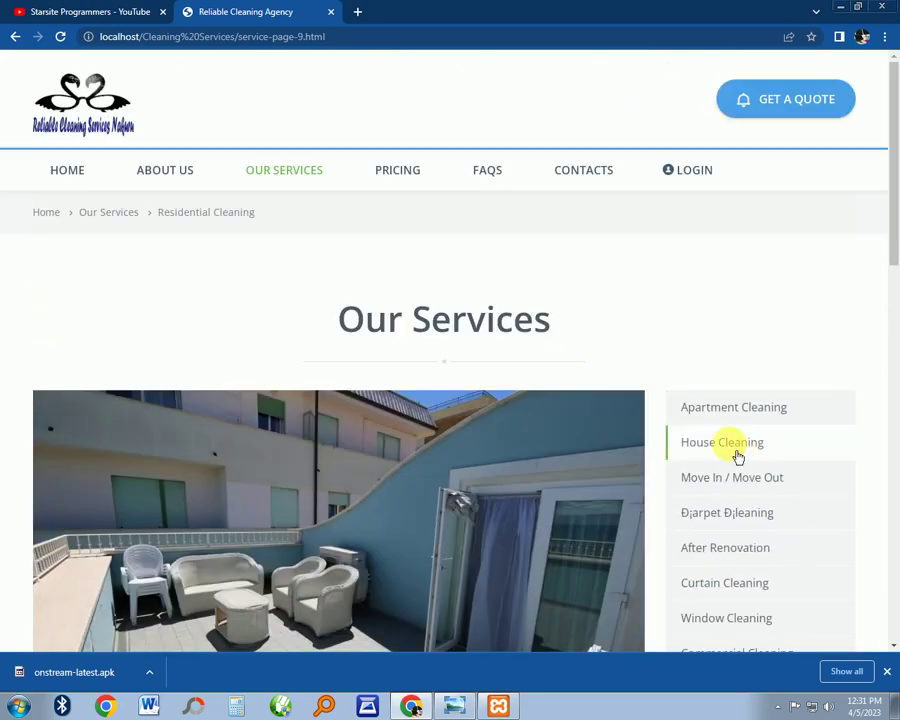
pyautogui.scroll(-5, 576, 346)
pyautogui.scroll(6, 572, 344)
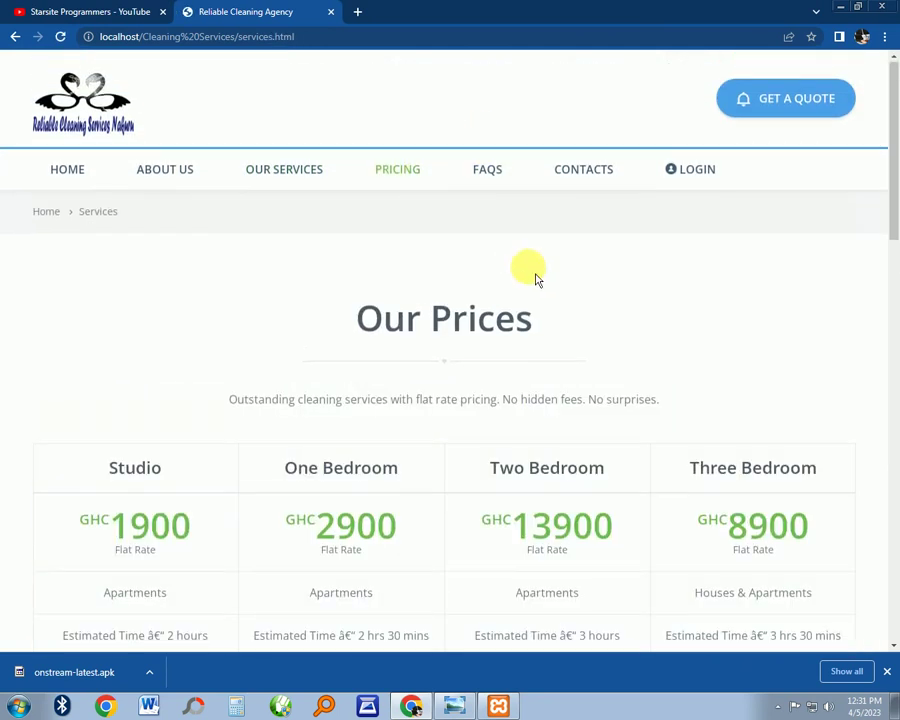
pyautogui.scroll(-3, 545, 286)
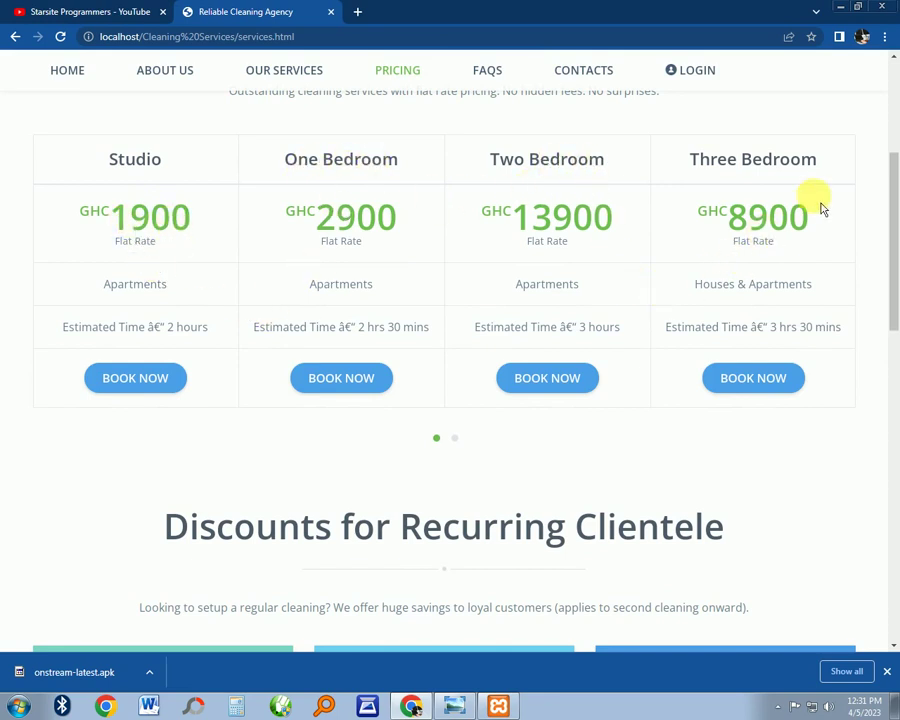
pyautogui.scroll(-1, 494, 314)
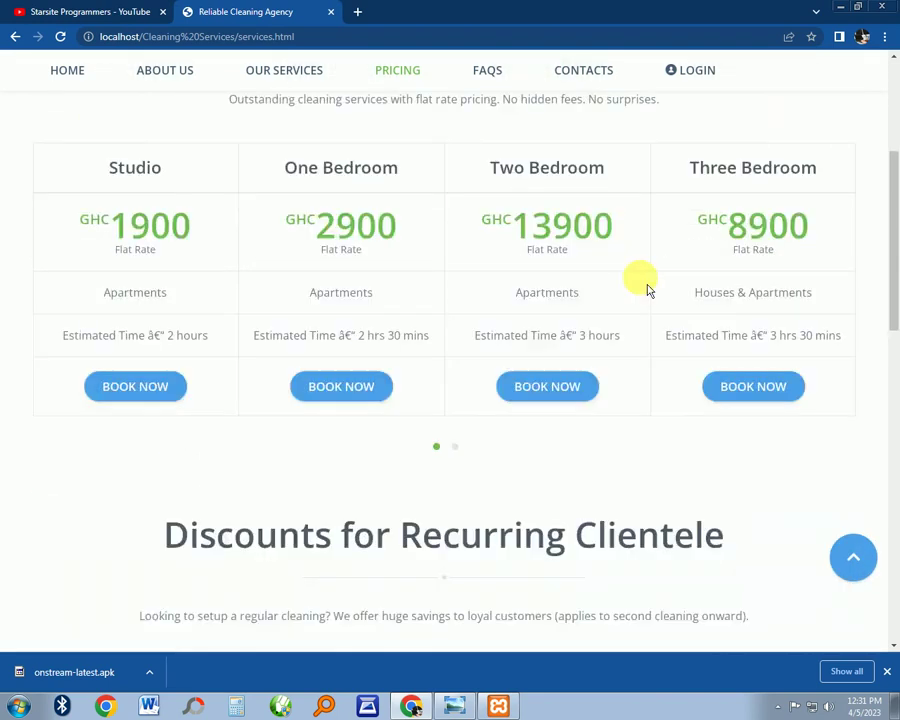
pyautogui.scroll(2, 760, 270)
pyautogui.scroll(-4, 504, 304)
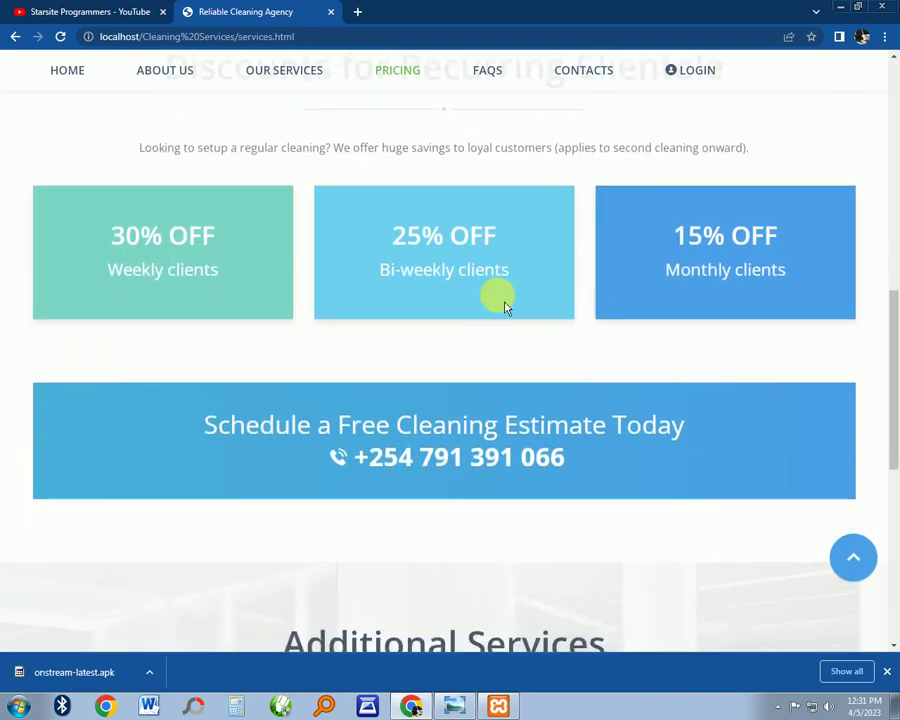
pyautogui.scroll(3, 500, 300)
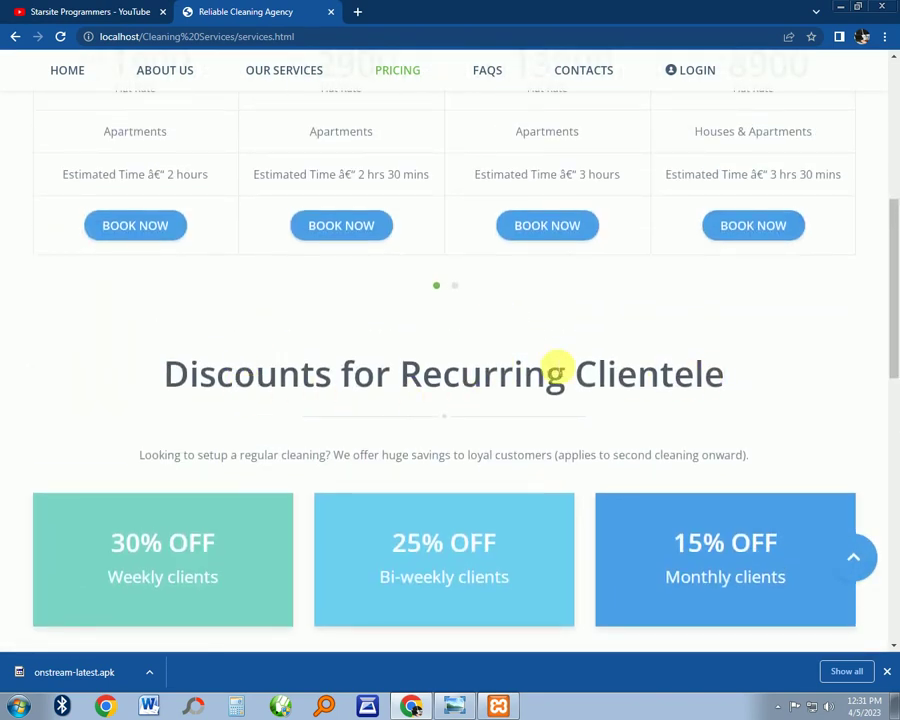
pyautogui.scroll(-3, 522, 364)
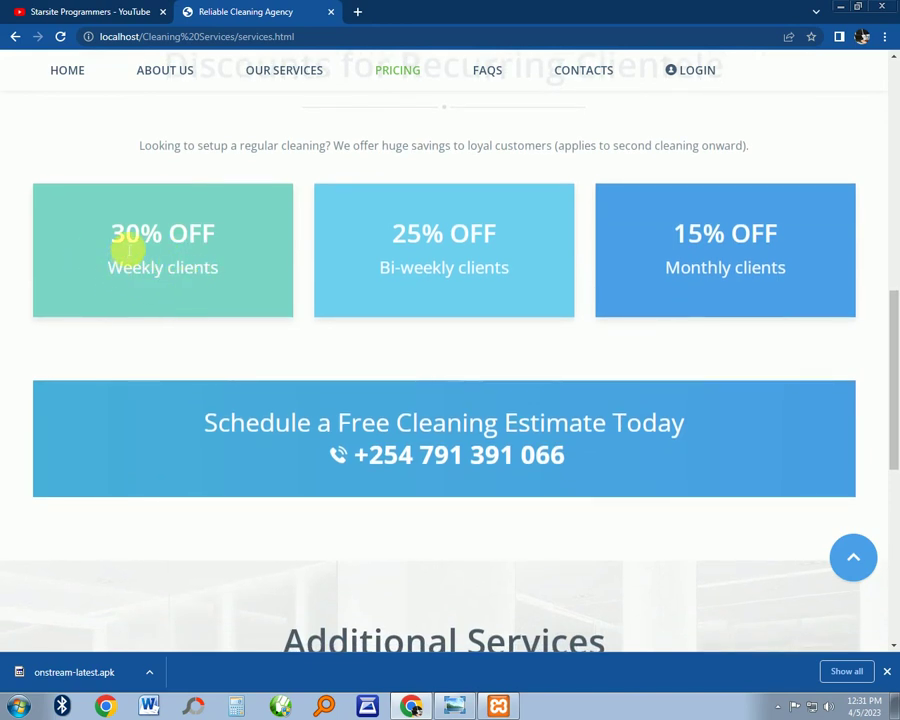
pyautogui.moveTo(105, 233); pyautogui.dragTo(166, 236)
pyautogui.moveTo(392, 235); pyautogui.dragTo(474, 235)
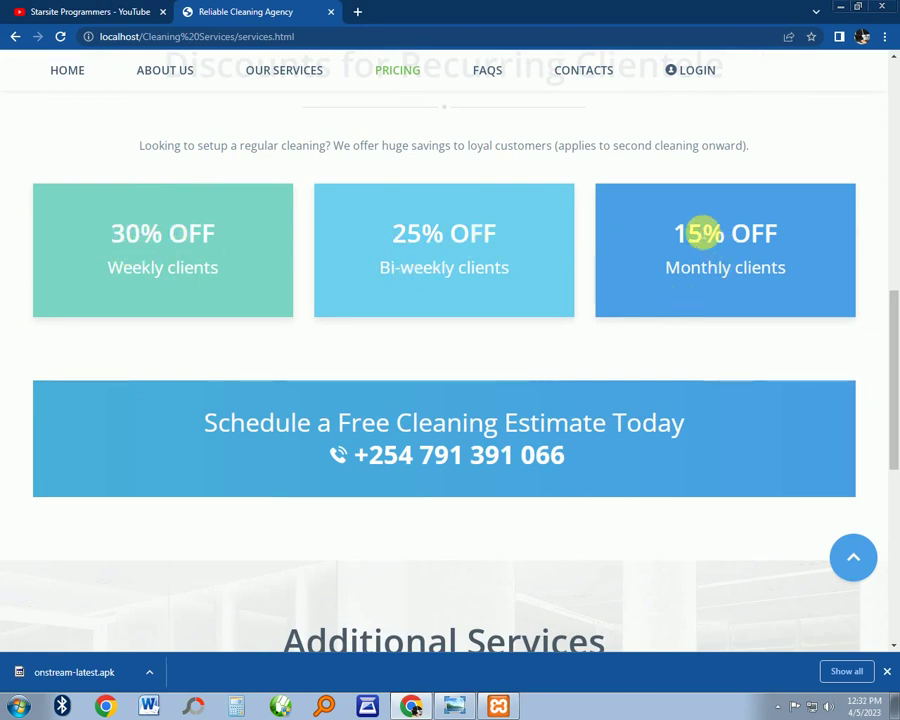
pyautogui.doubleClick(727, 235)
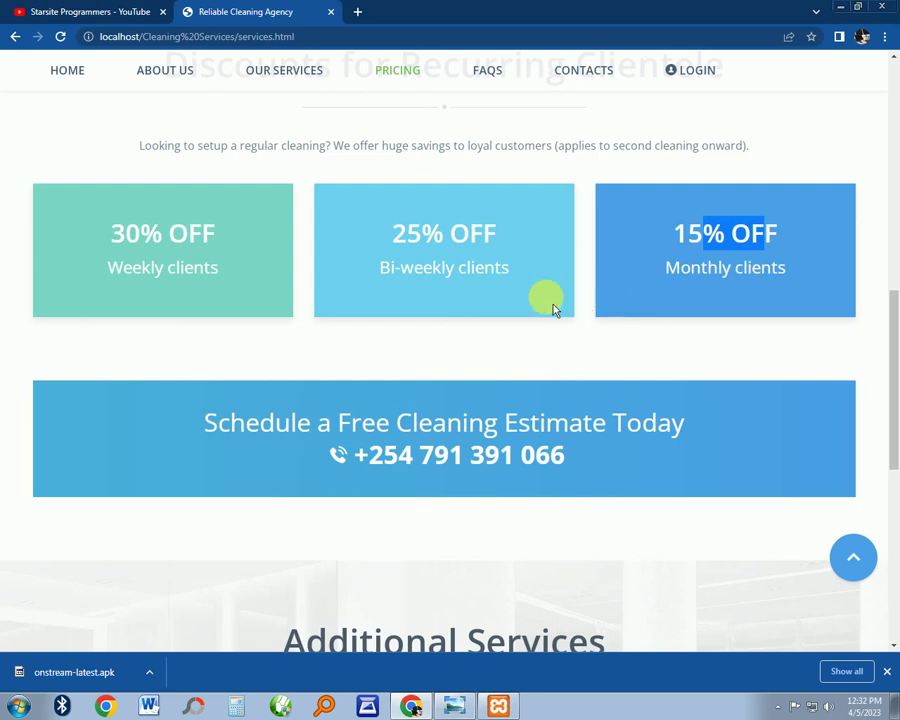
pyautogui.scroll(-5, 555, 310)
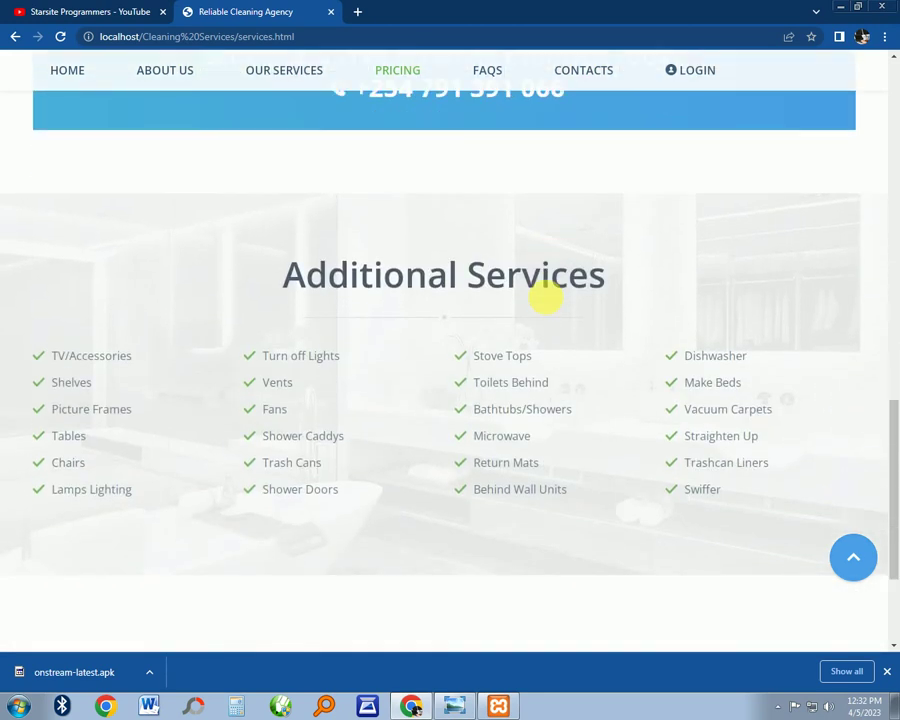
pyautogui.scroll(3, 555, 310)
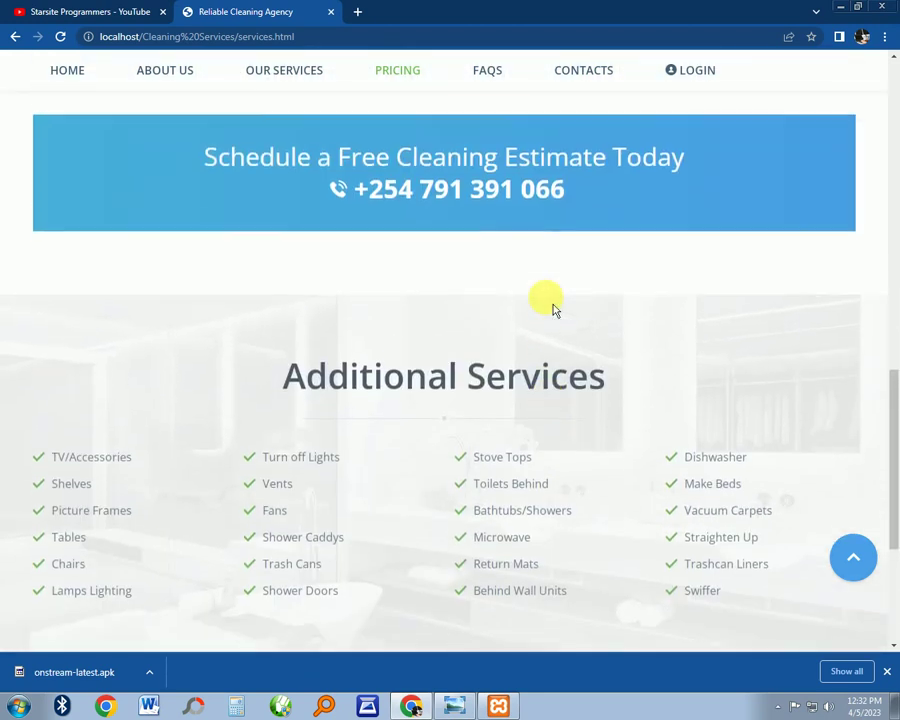
pyautogui.scroll(10, 555, 310)
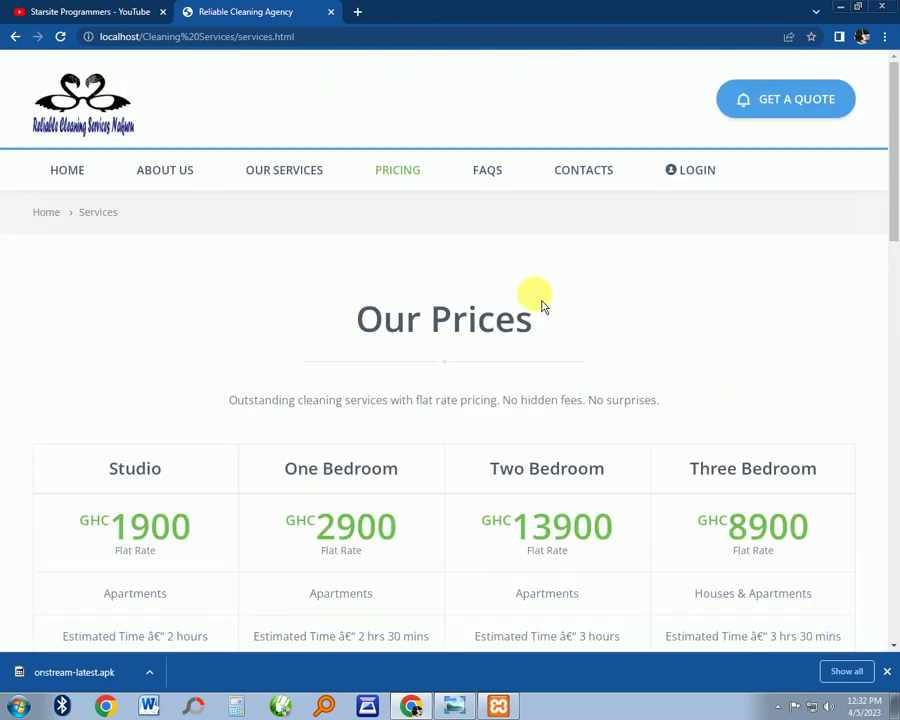
# On the FAQ page, expand the answers about full quoted charges and a house visit
pyautogui.click(499, 177)
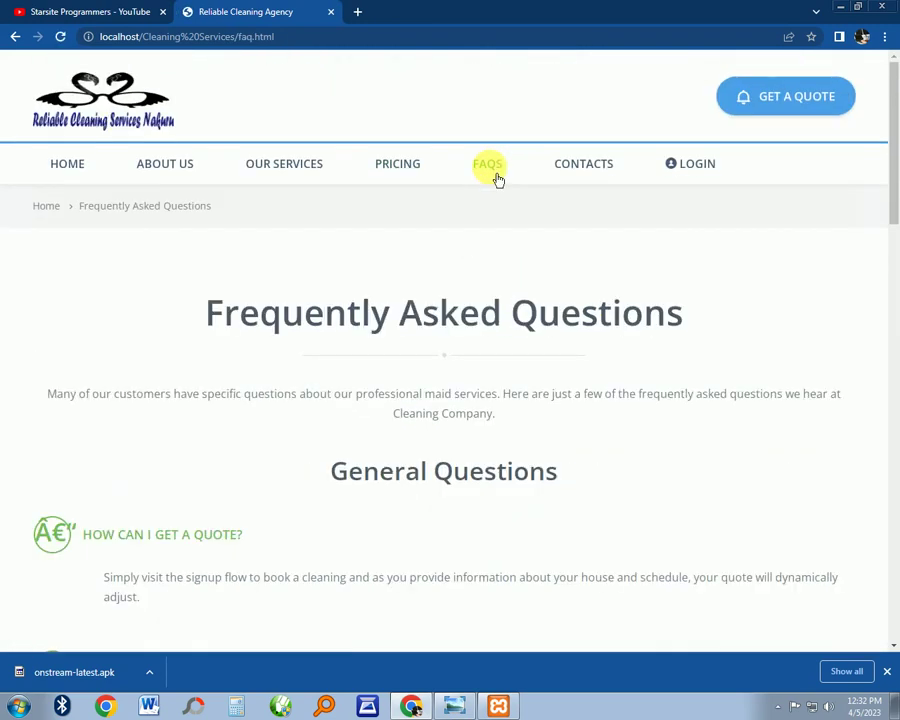
pyautogui.scroll(-5, 496, 215)
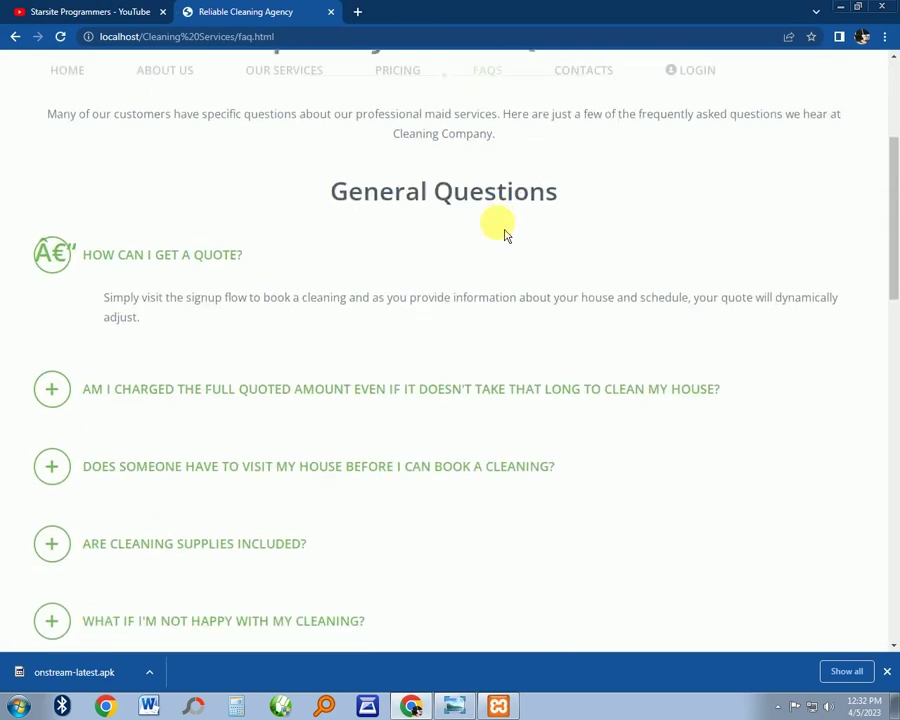
pyautogui.click(66, 216)
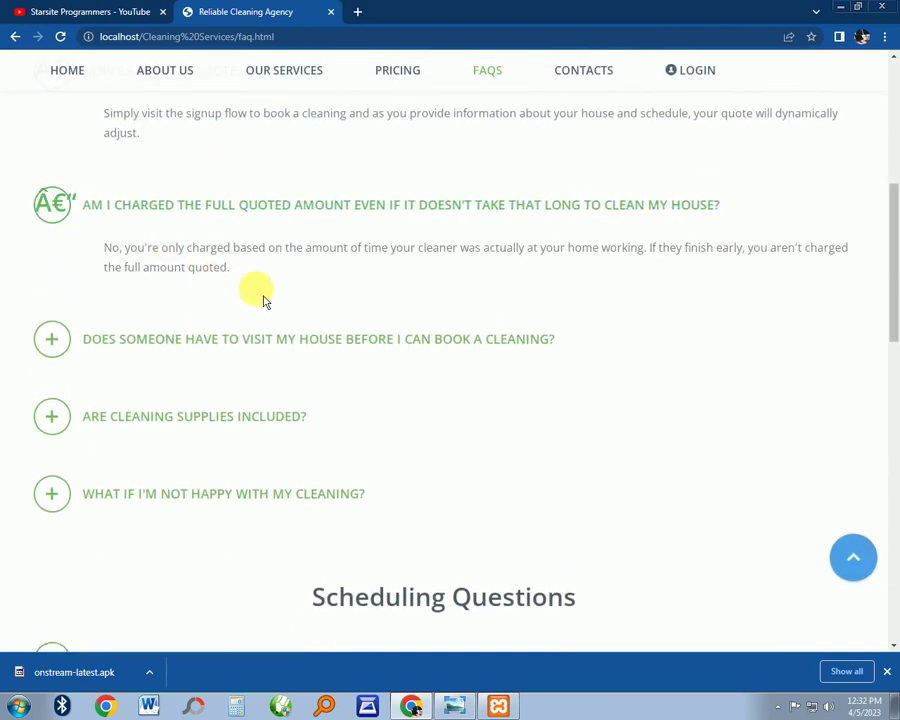
pyautogui.click(60, 356)
pyautogui.scroll(-10, 265, 317)
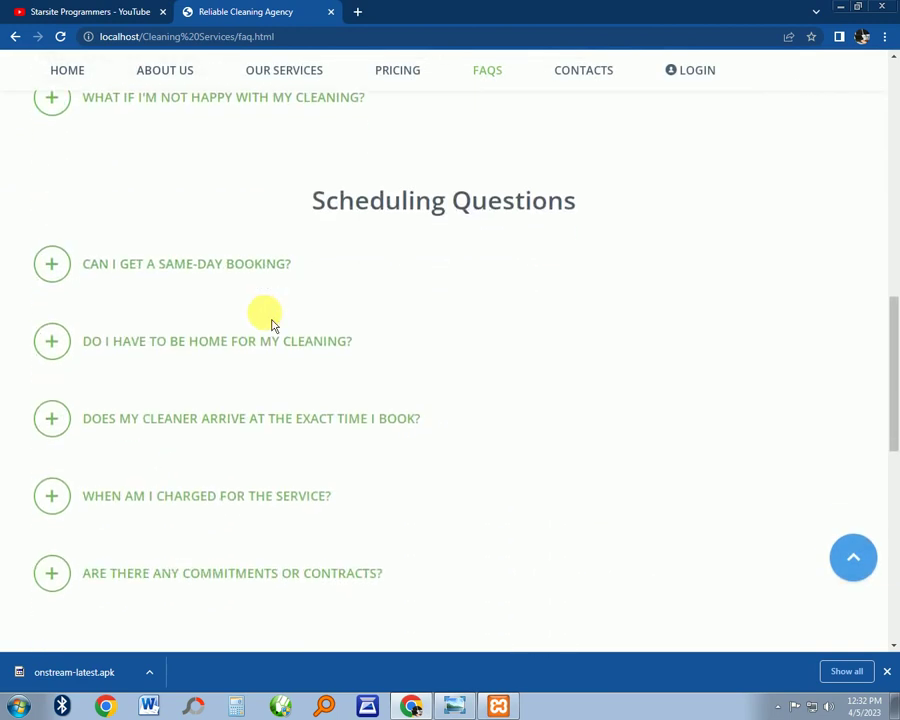
pyautogui.scroll(10, 430, 312)
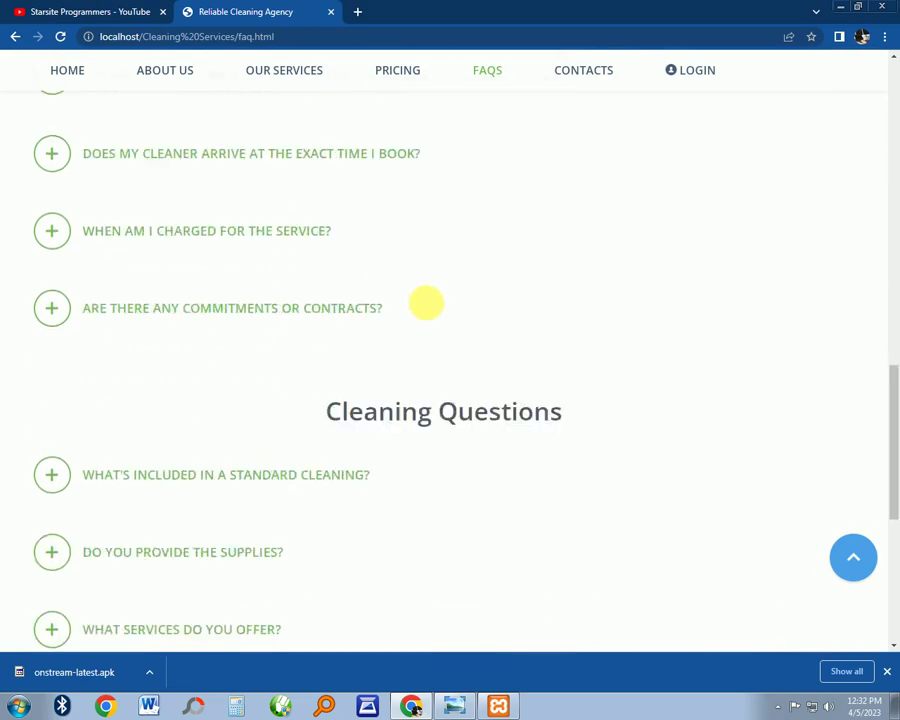
# Open the Contact Us page and scroll through its office details and Get in Touch form
pyautogui.click(595, 78)
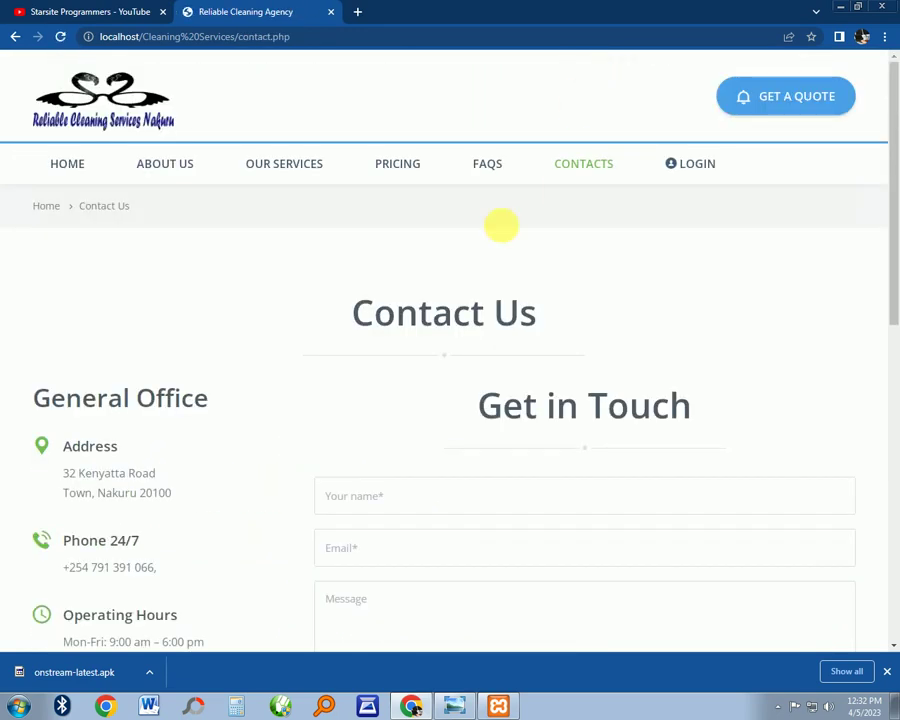
pyautogui.scroll(-3, 504, 247)
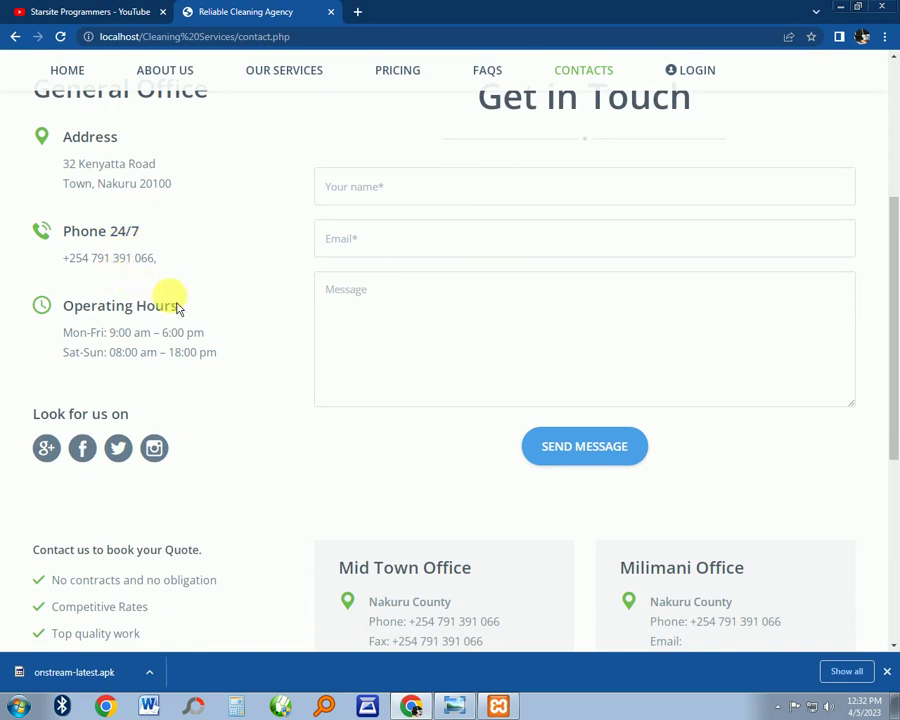
pyautogui.scroll(-4, 360, 352)
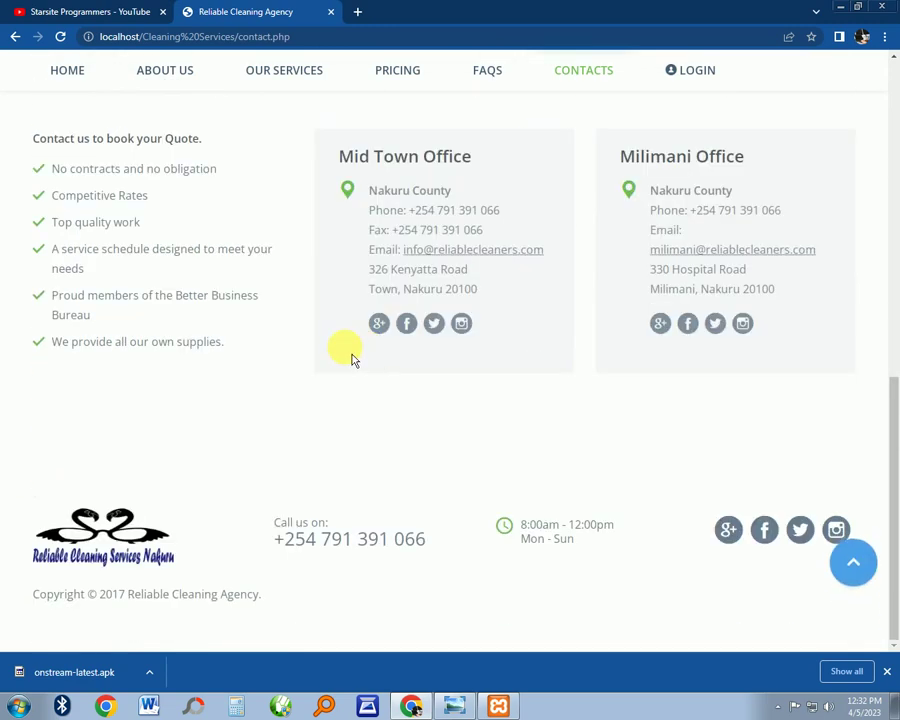
pyautogui.scroll(3, 457, 327)
pyautogui.scroll(3, 460, 326)
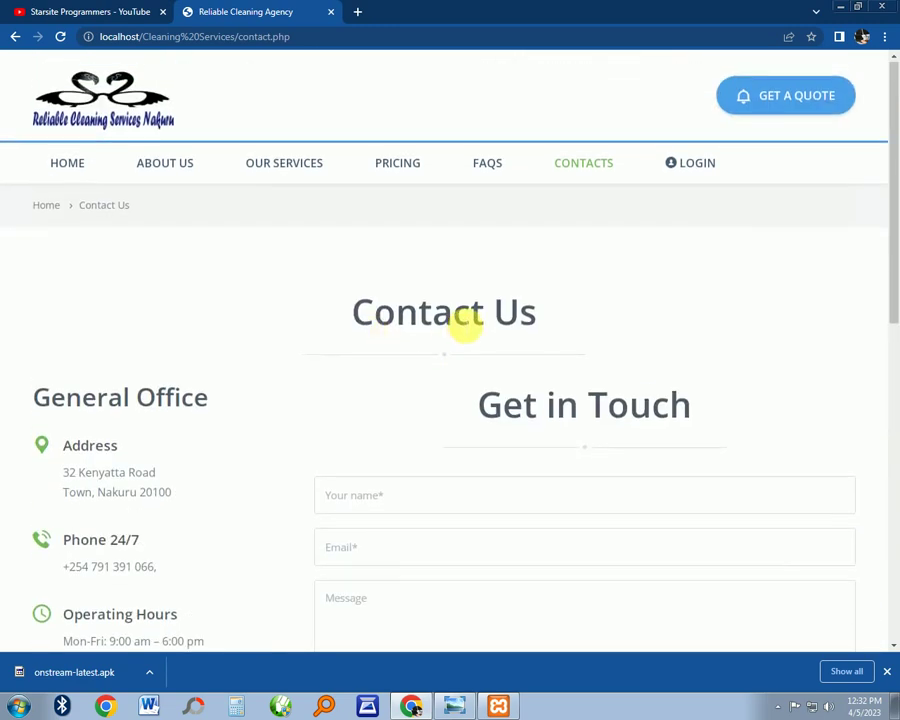
pyautogui.scroll(-1, 660, 166)
pyautogui.scroll(1, 693, 168)
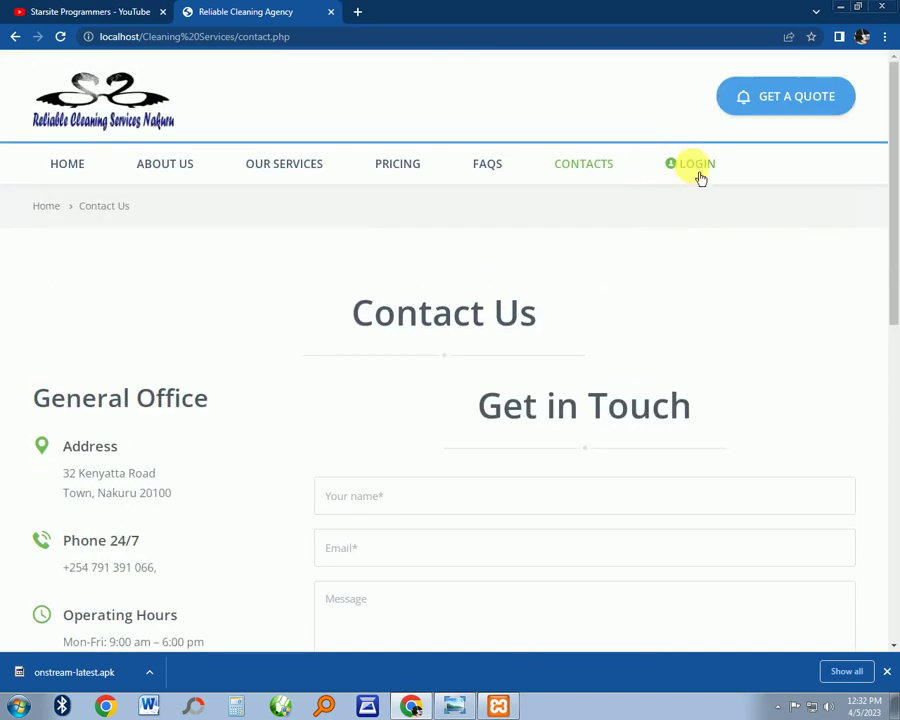
# Open the staff LOGIN page, focus its Username field, and bring XAMPP Control Panel forward
pyautogui.click(698, 170)
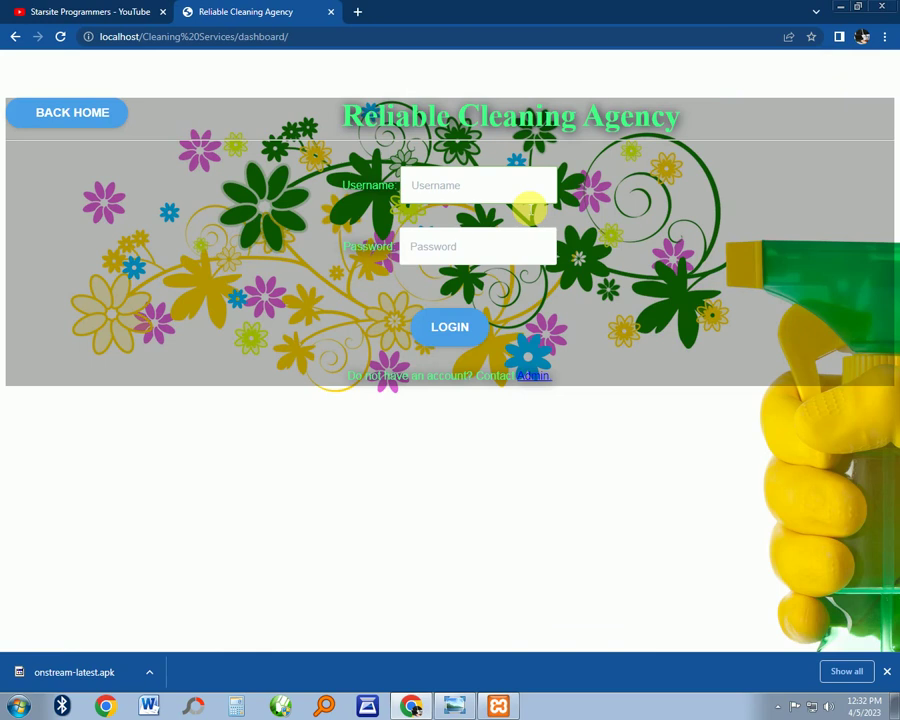
pyautogui.click(443, 186)
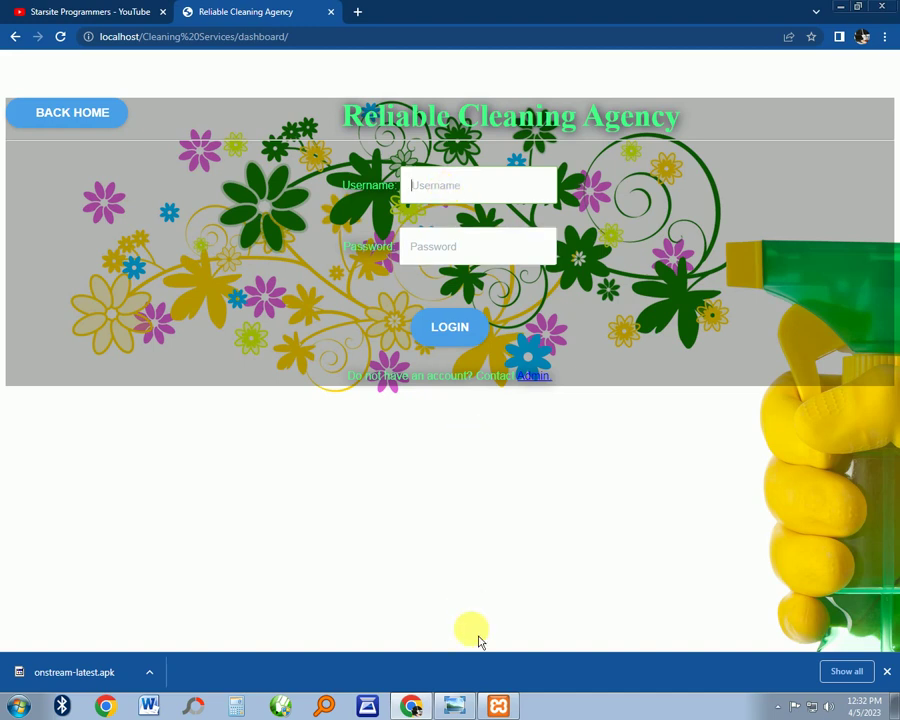
pyautogui.click(498, 707)
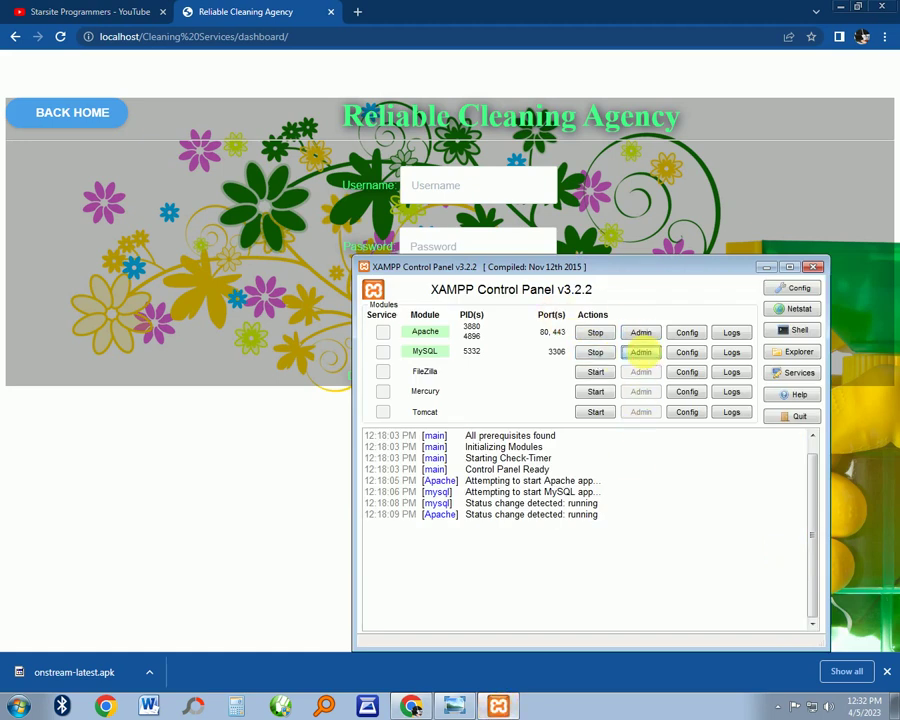
# Open phpMyAdmin from XAMPP and browse the cleaning database's users table
pyautogui.click(640, 352)
pyautogui.click(268, 12)
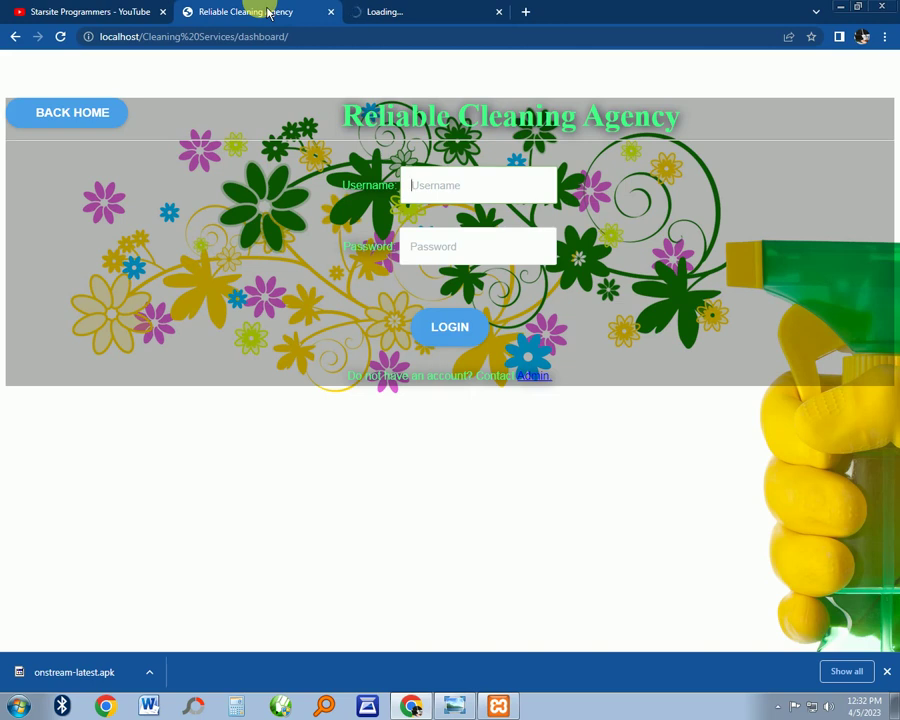
pyautogui.click(400, 12)
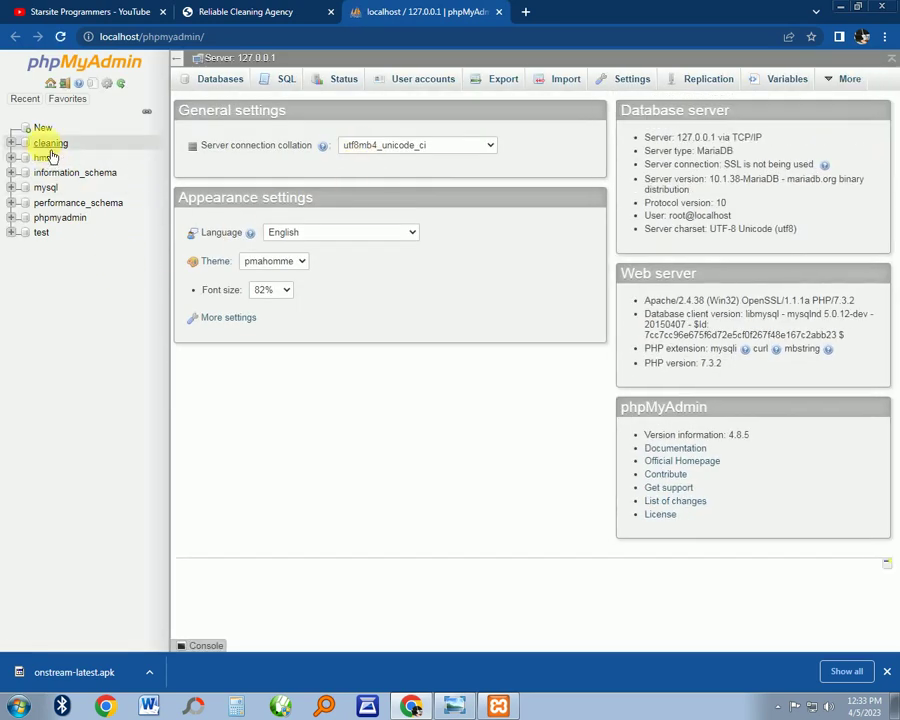
pyautogui.click(48, 143)
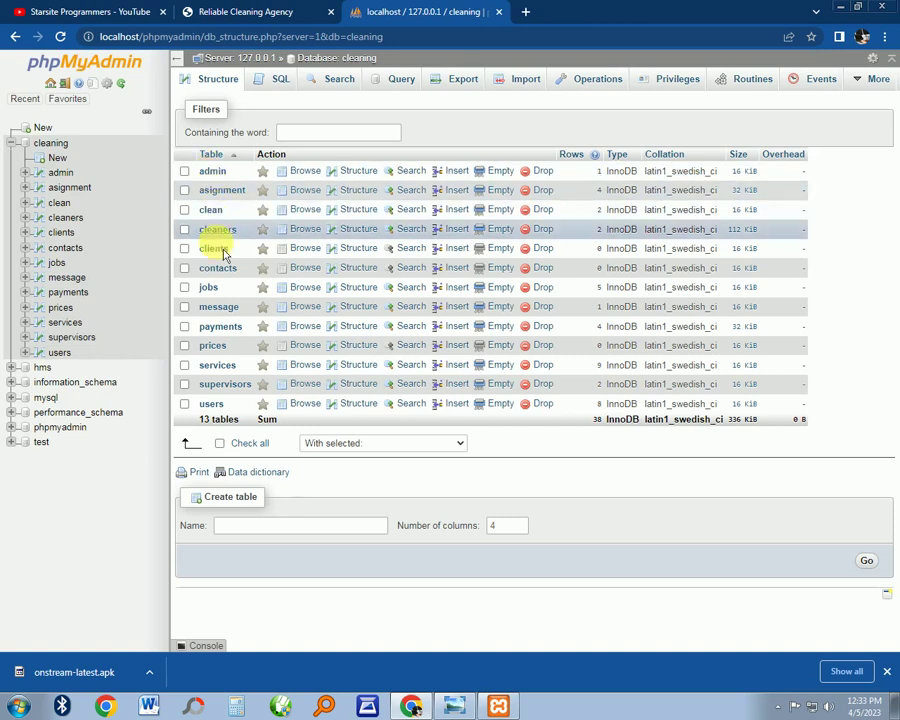
pyautogui.click(211, 404)
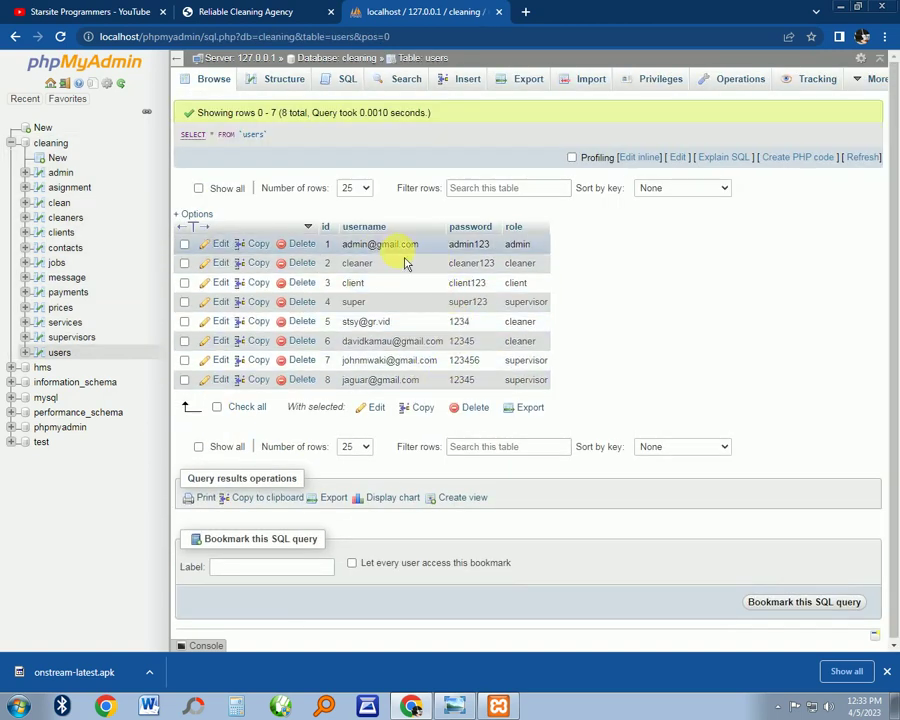
# Copy the admin account's username from the users table
pyautogui.doubleClick(385, 246)
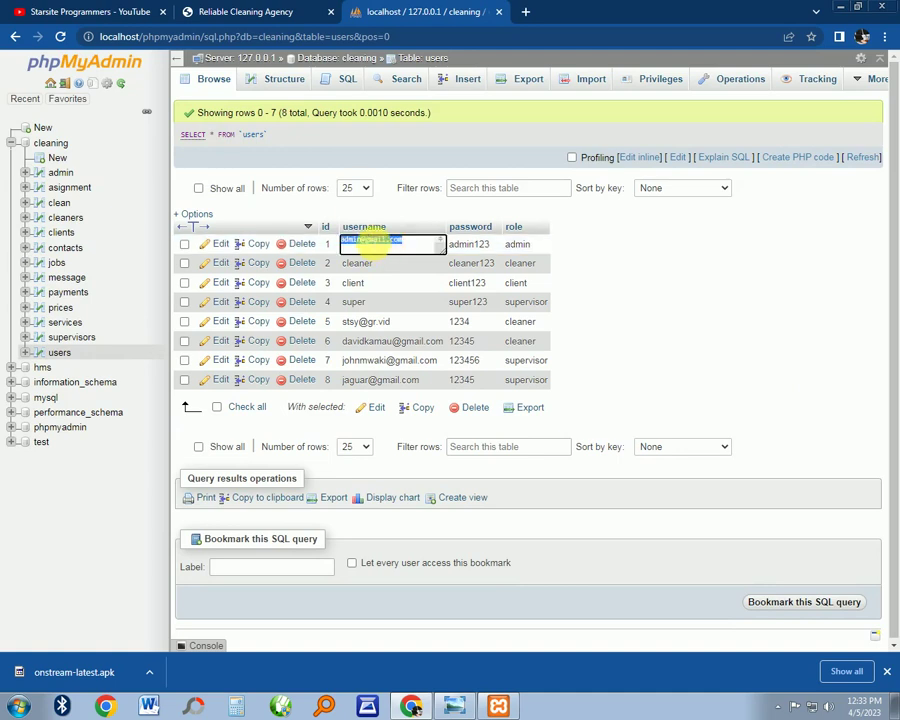
pyautogui.rightClick(385, 245)
pyautogui.click(402, 263)
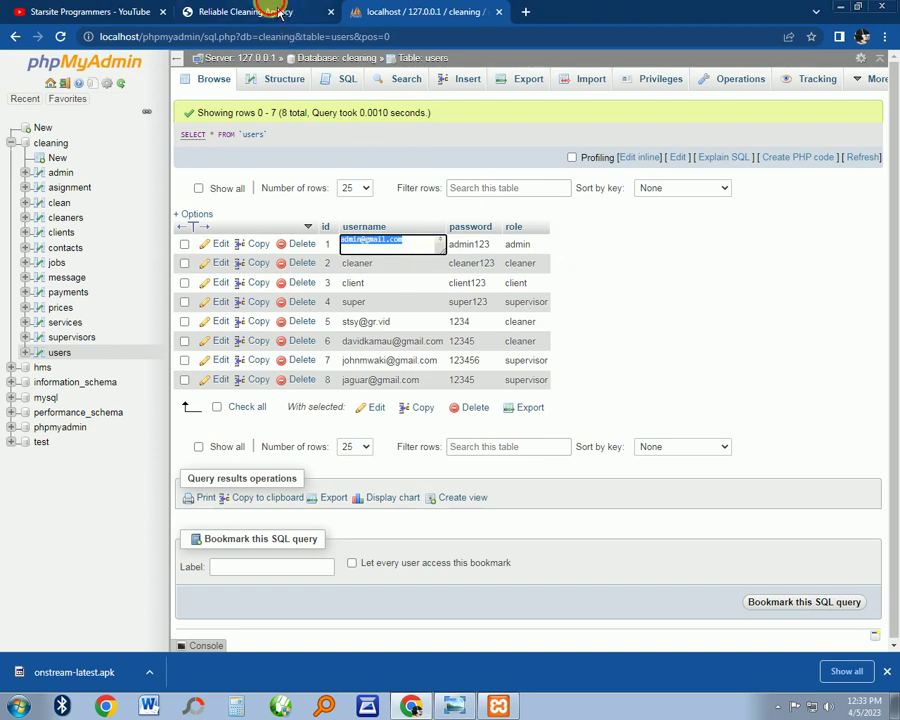
# Paste the admin username into the login form and enter the admin password from the users table
pyautogui.click(200, 11)
pyautogui.rightClick(425, 187)
pyautogui.click(464, 268)
pyautogui.click(445, 247)
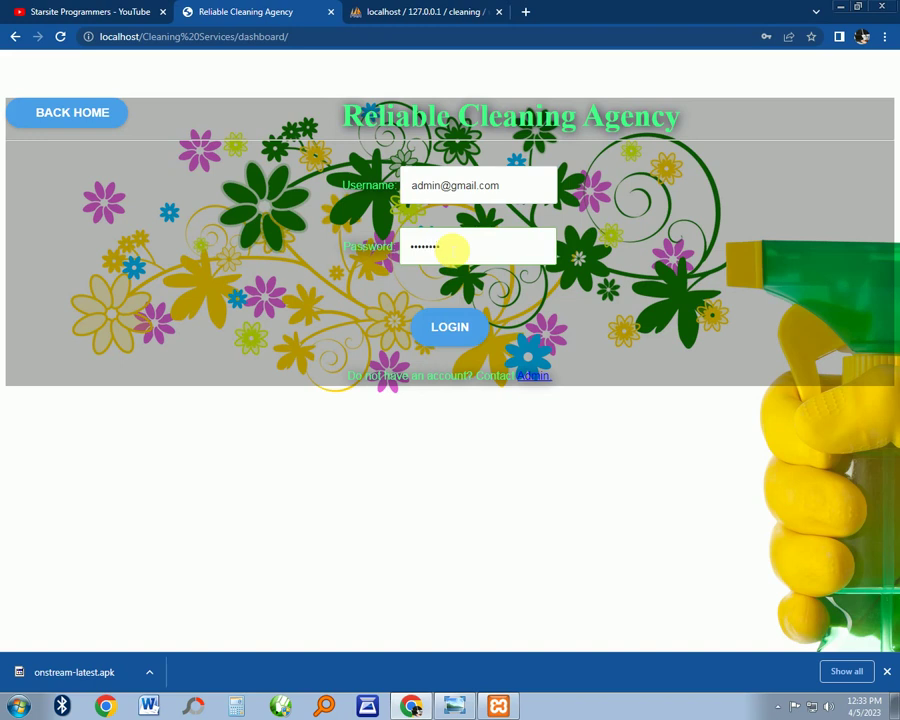
pyautogui.hotkey('ctrl', 'Tab')
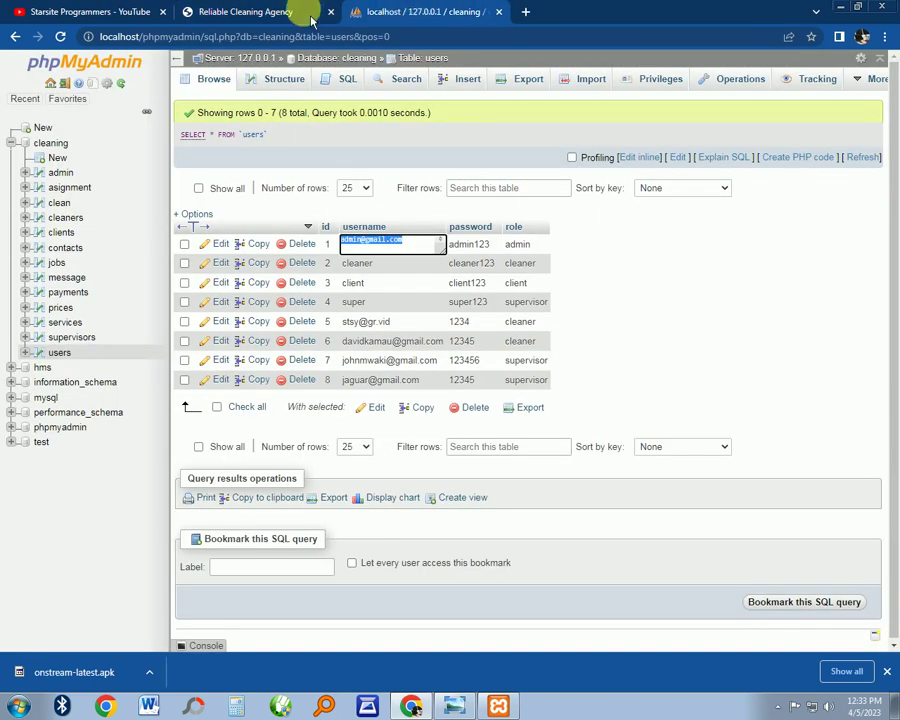
pyautogui.click(200, 11)
# Log in as admin and dismiss the browser's password prompts and breach warning
pyautogui.click(450, 326)
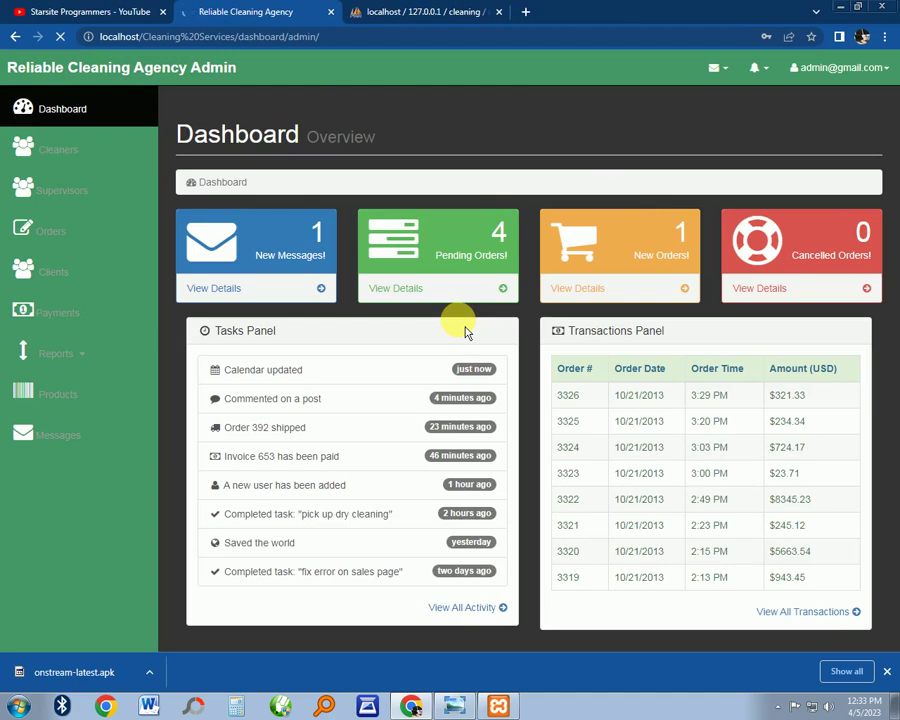
pyautogui.click(748, 240)
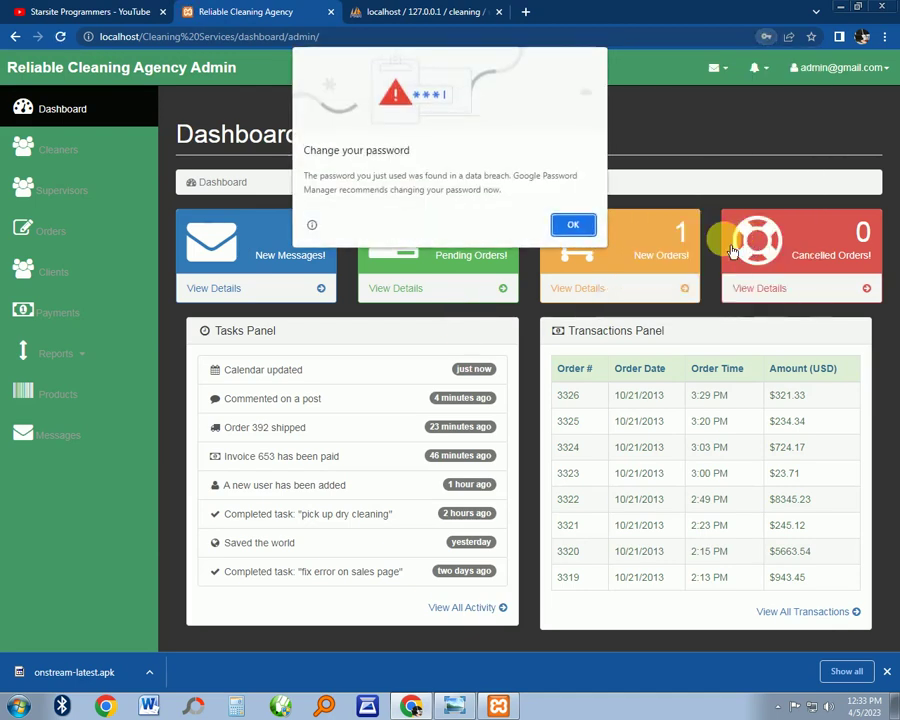
pyautogui.click(573, 226)
pyautogui.click(748, 238)
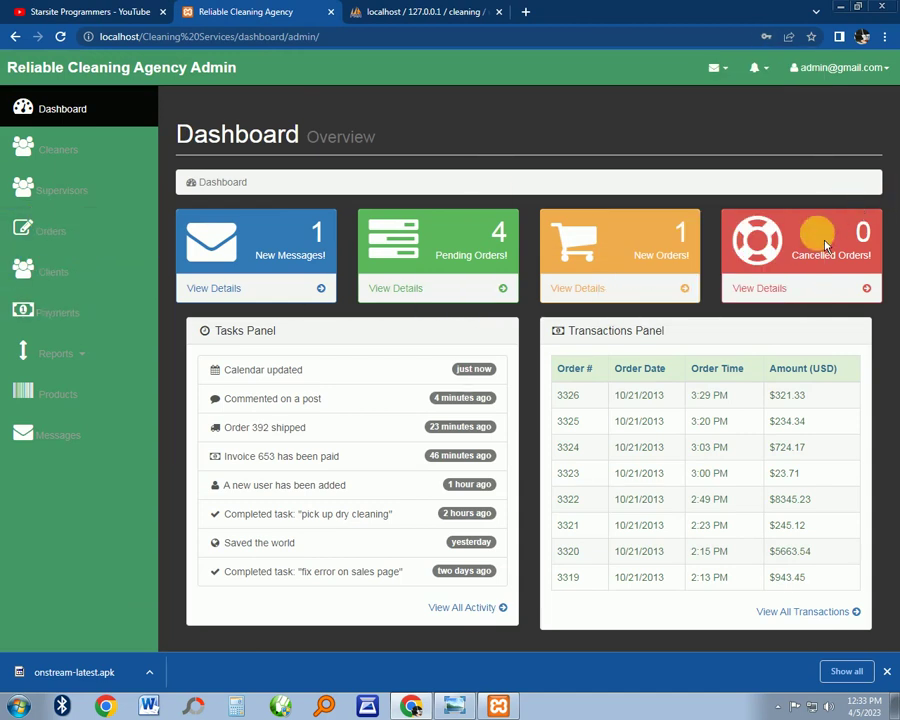
# Review the pending orders and the new client messages from the dashboard
pyautogui.click(86, 116)
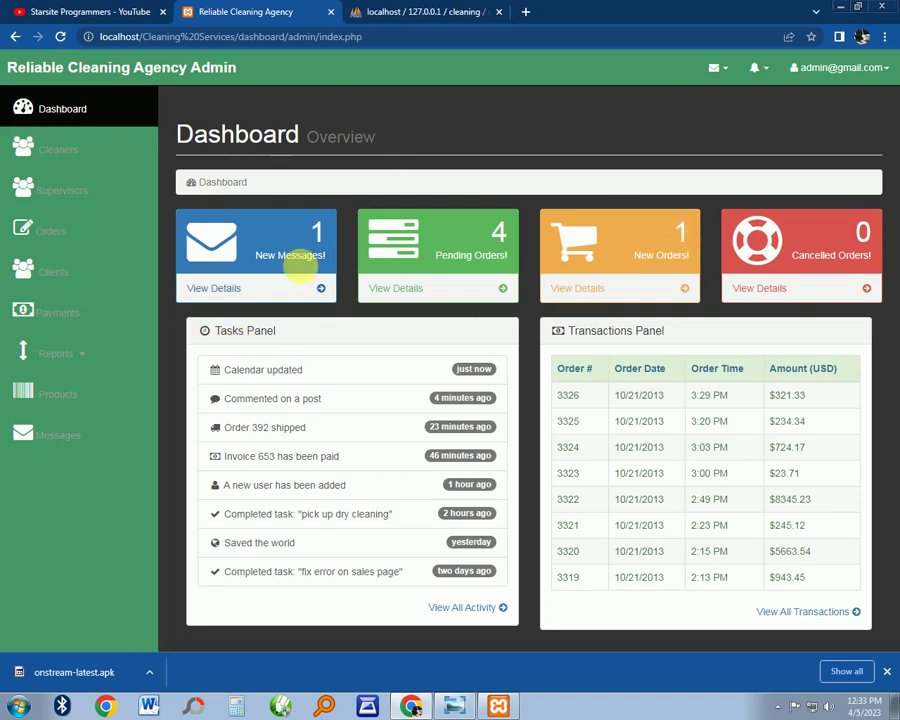
pyautogui.click(400, 289)
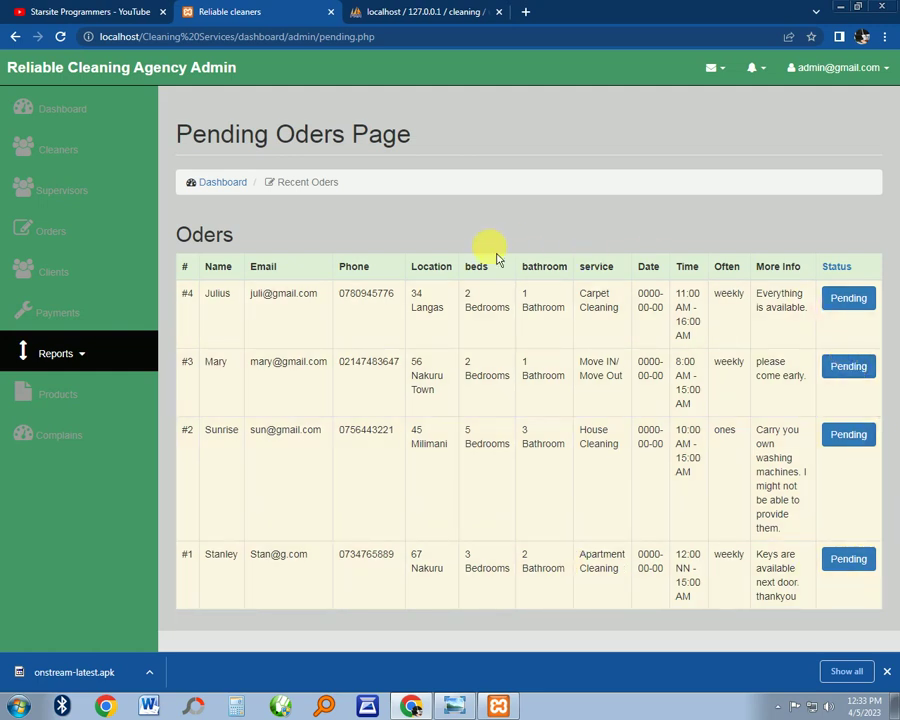
pyautogui.click(90, 123)
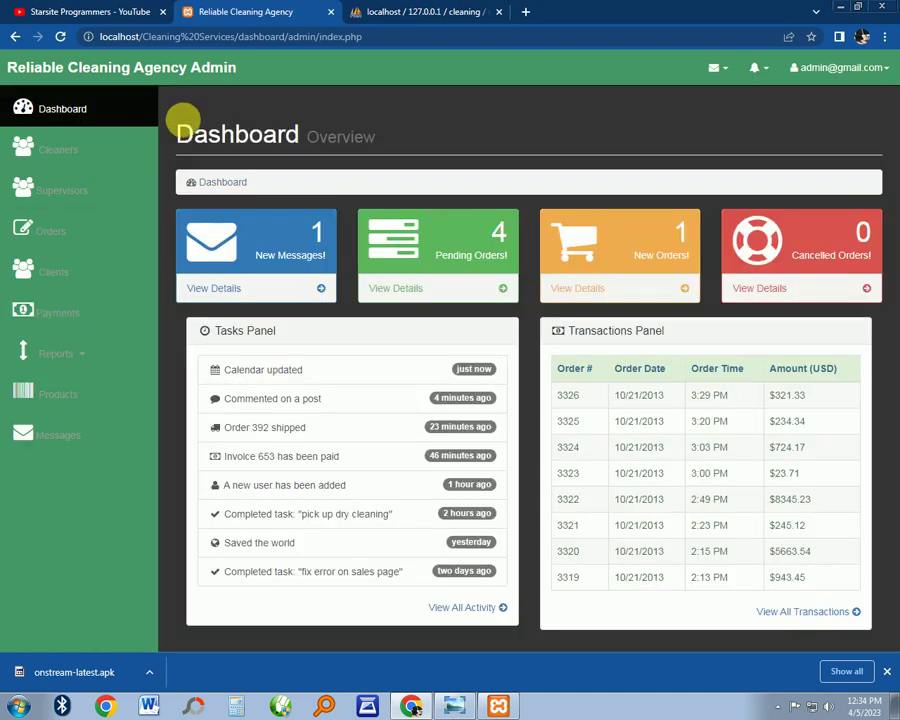
pyautogui.click(214, 290)
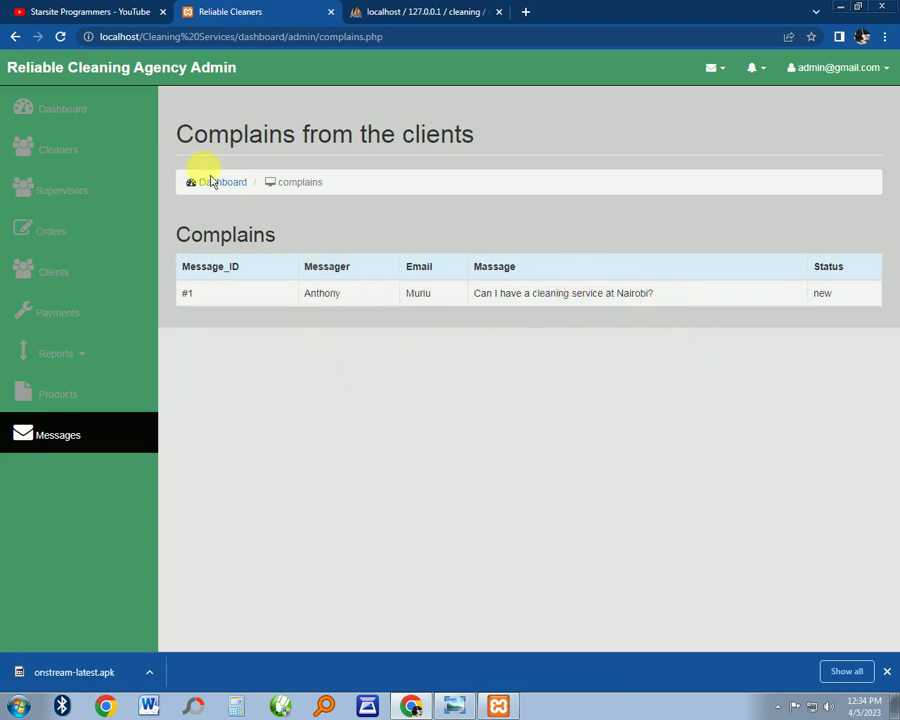
# Glance at the database users table, then open the admin Cleaners list
pyautogui.click(427, 12)
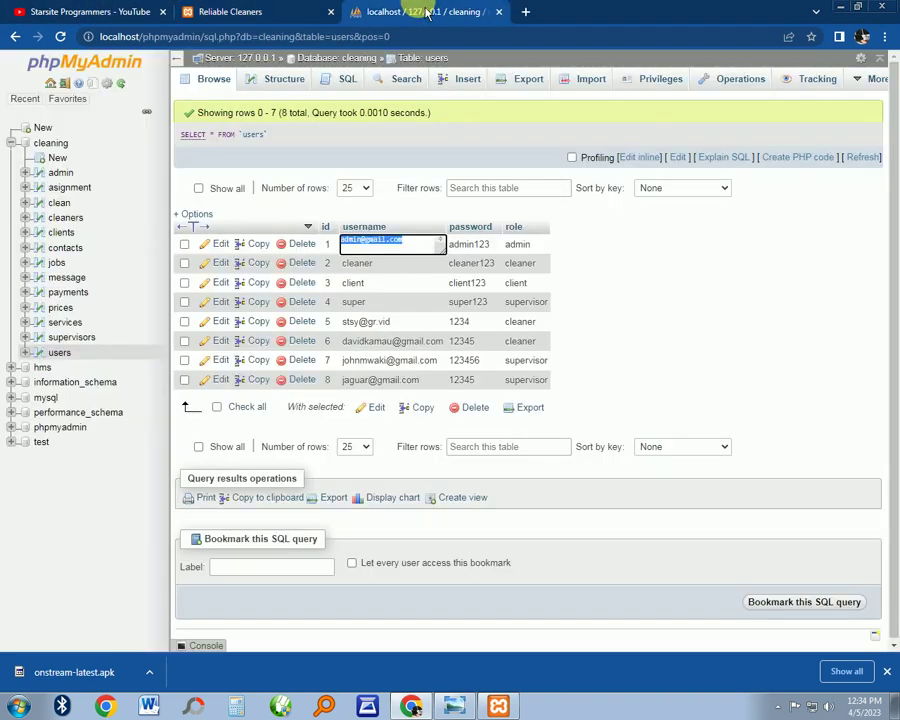
pyautogui.click(294, 14)
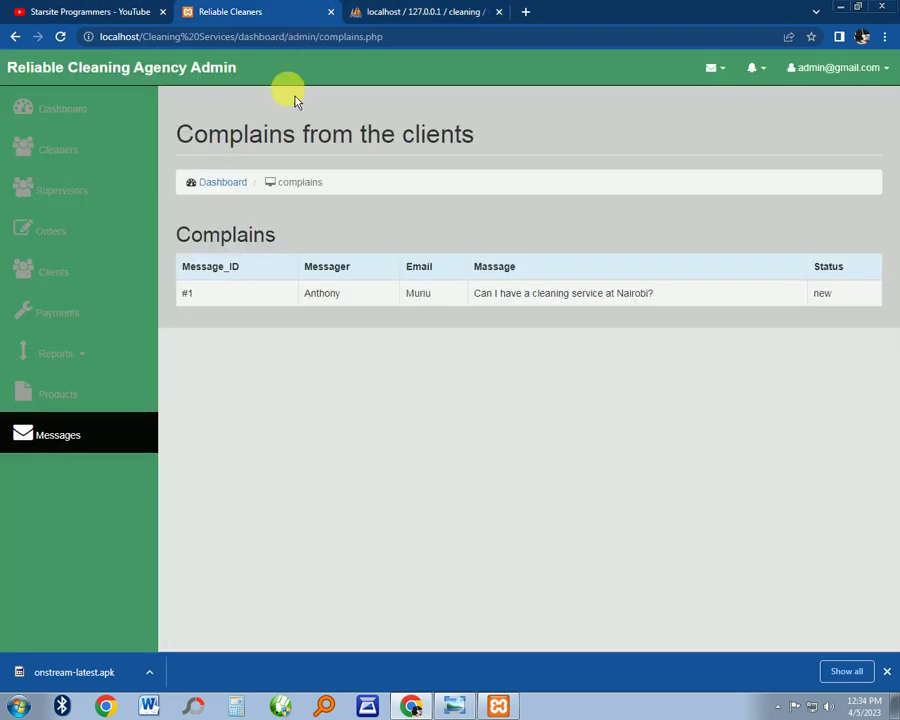
pyautogui.click(80, 120)
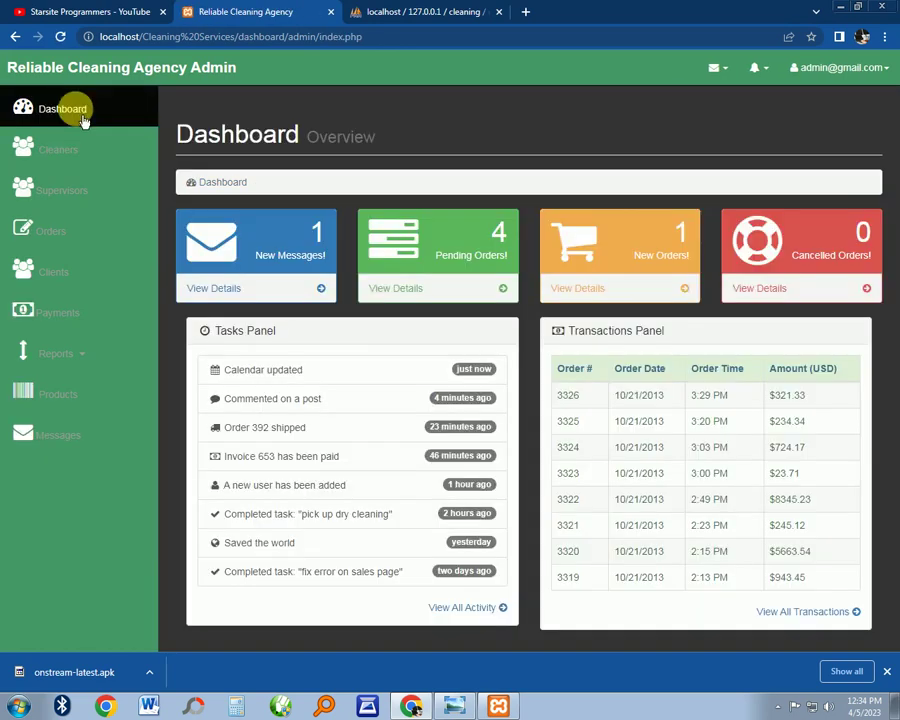
pyautogui.click(95, 157)
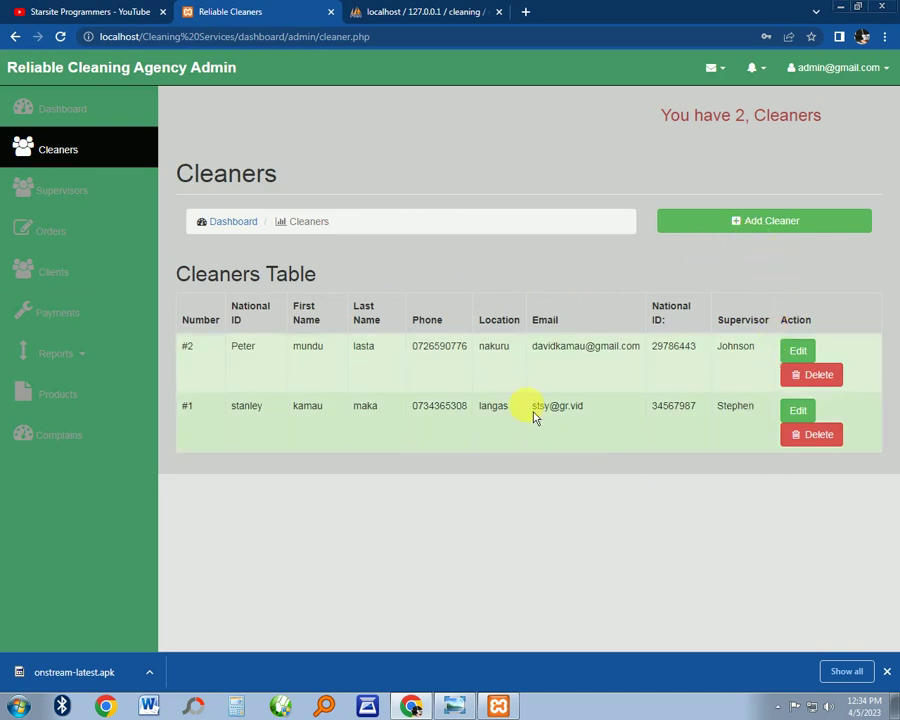
# Open the Register New Cleaner form and replace the autofilled first name with 'clea'
pyautogui.click(775, 222)
pyautogui.click(320, 154)
pyautogui.click(378, 187)
pyautogui.click(316, 202)
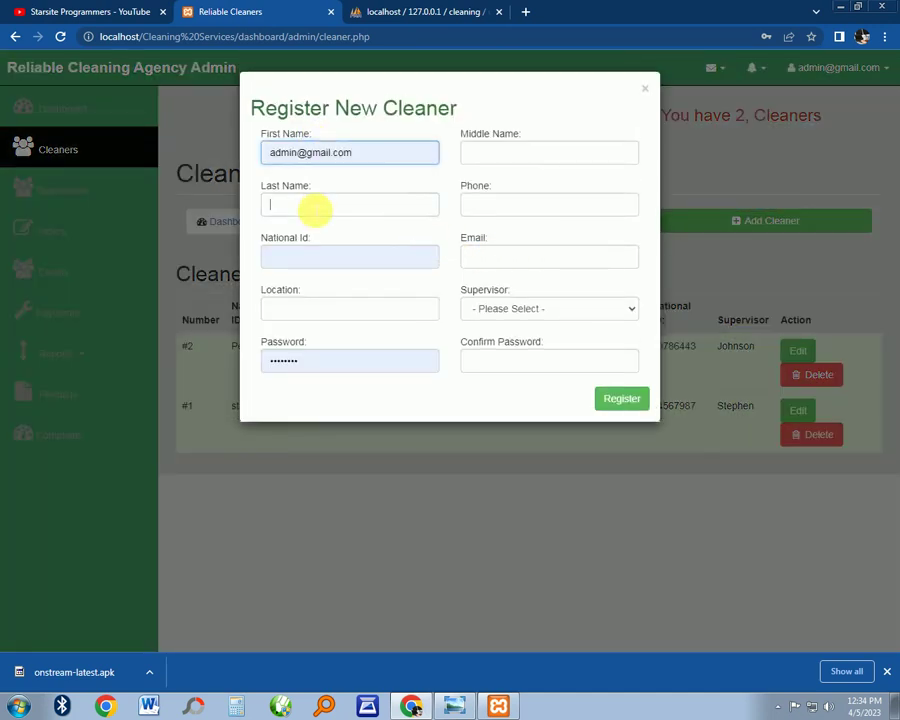
pyautogui.moveTo(352, 153); pyautogui.dragTo(340, 153)
pyautogui.hotkey('ctrl', 'a')
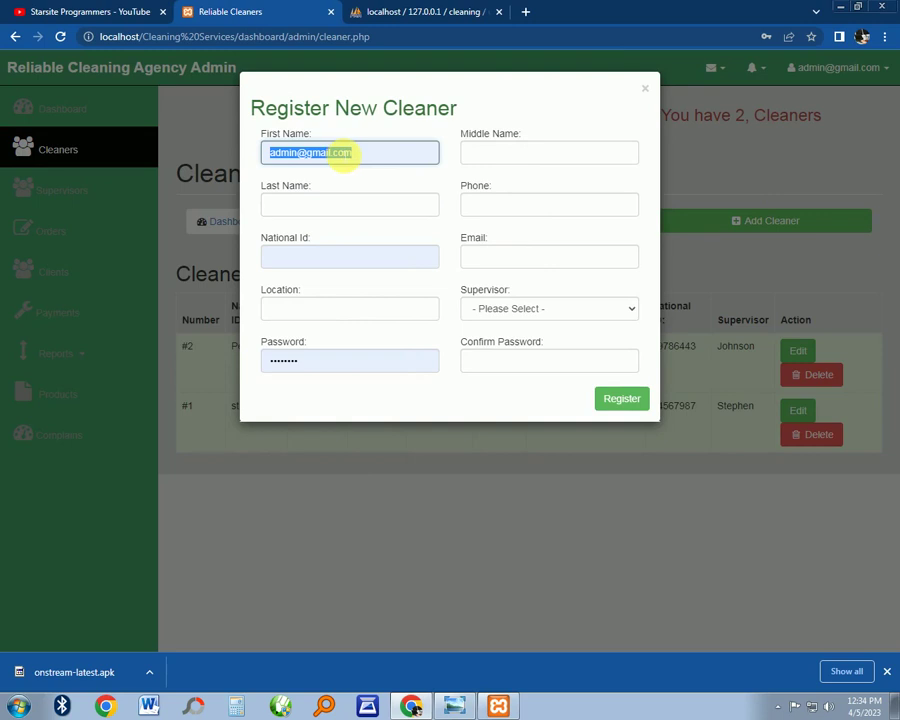
pyautogui.press('BackSpace')
pyautogui.write('cleaner1')
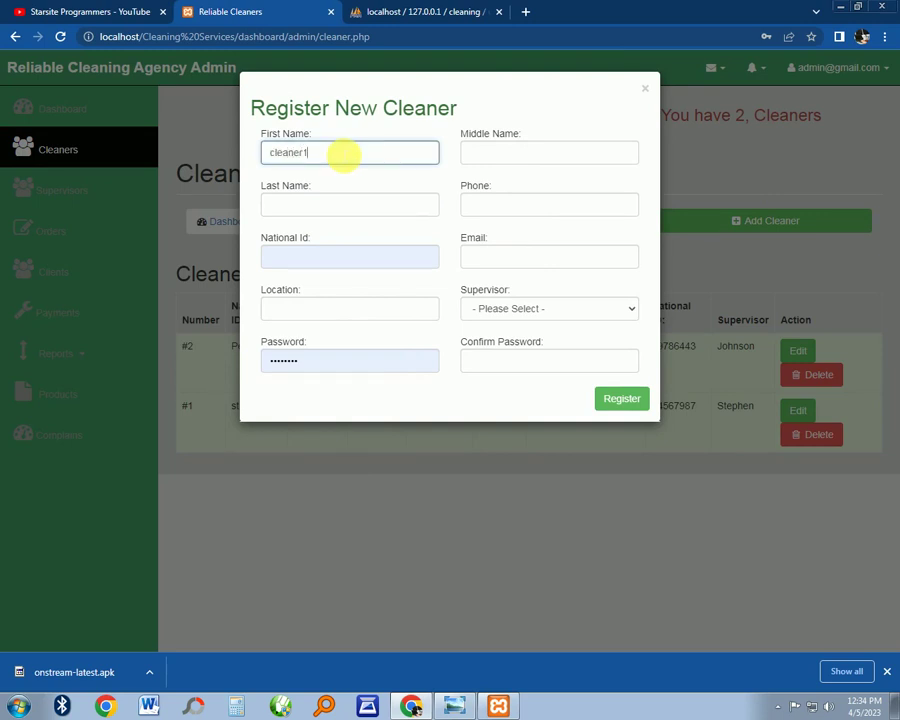
pyautogui.click(490, 155)
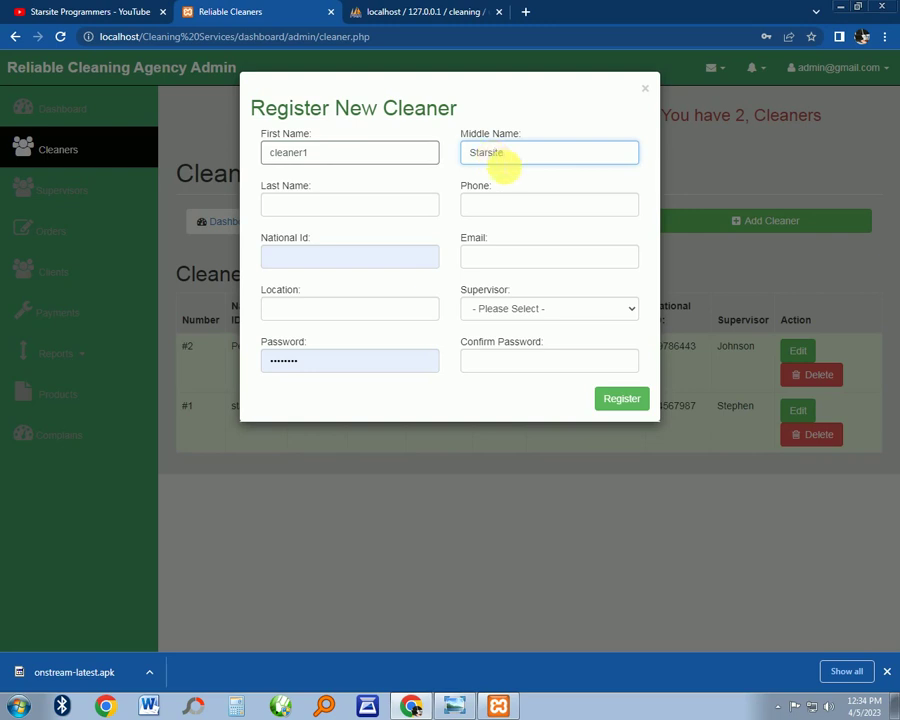
pyautogui.click(285, 207)
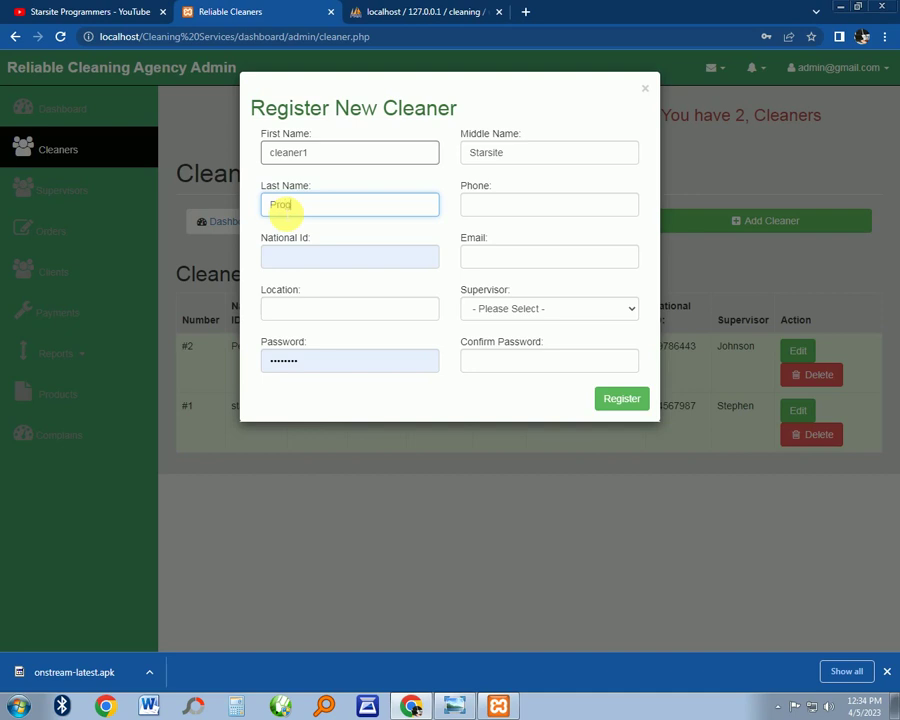
pyautogui.write('Programmers')
pyautogui.click(331, 264)
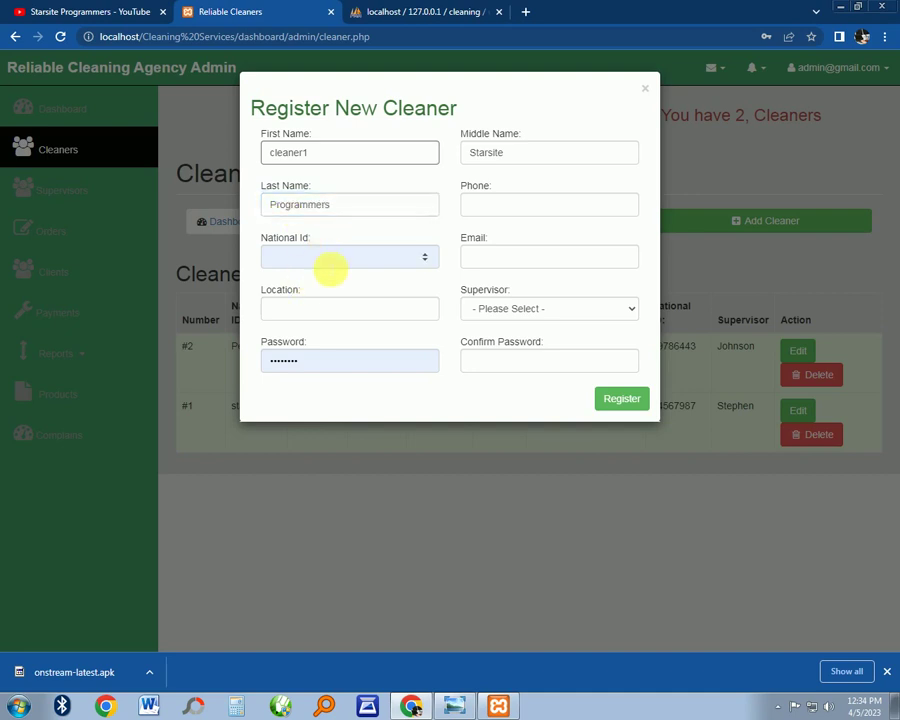
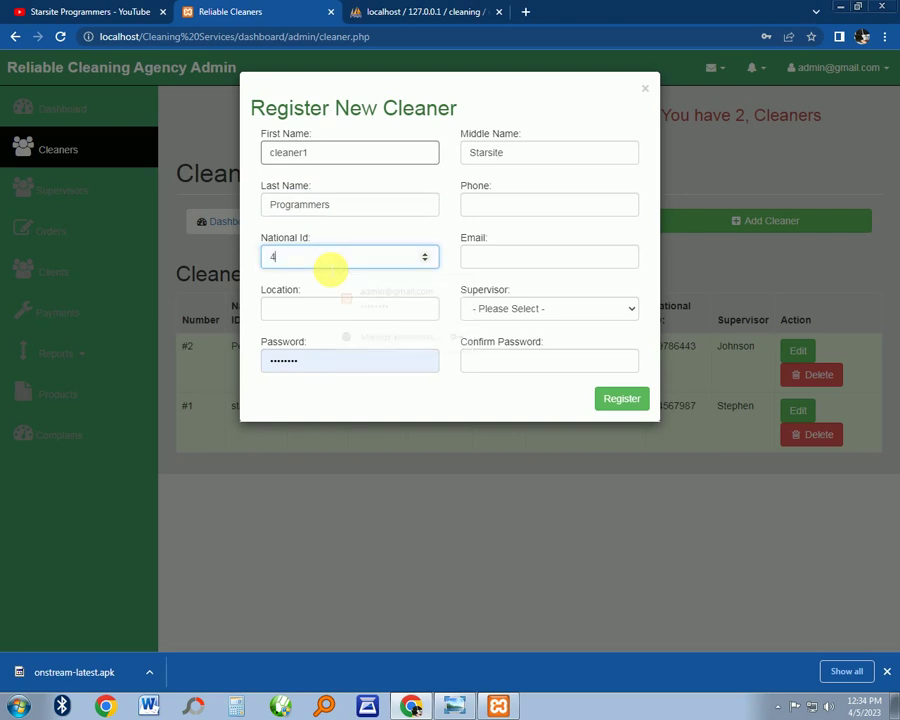
pyautogui.click(505, 252)
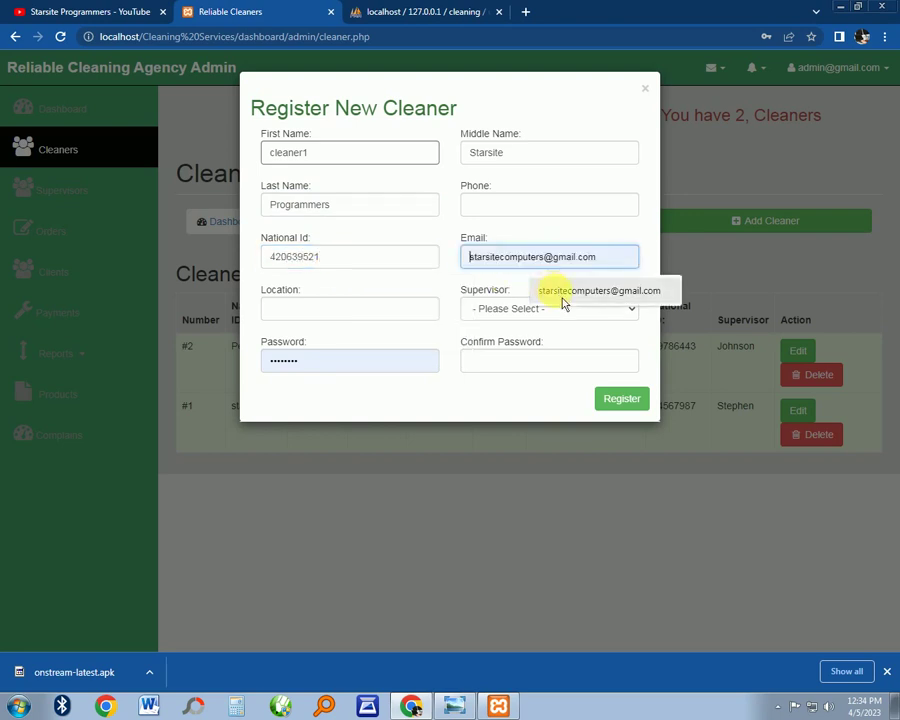
pyautogui.click(550, 291)
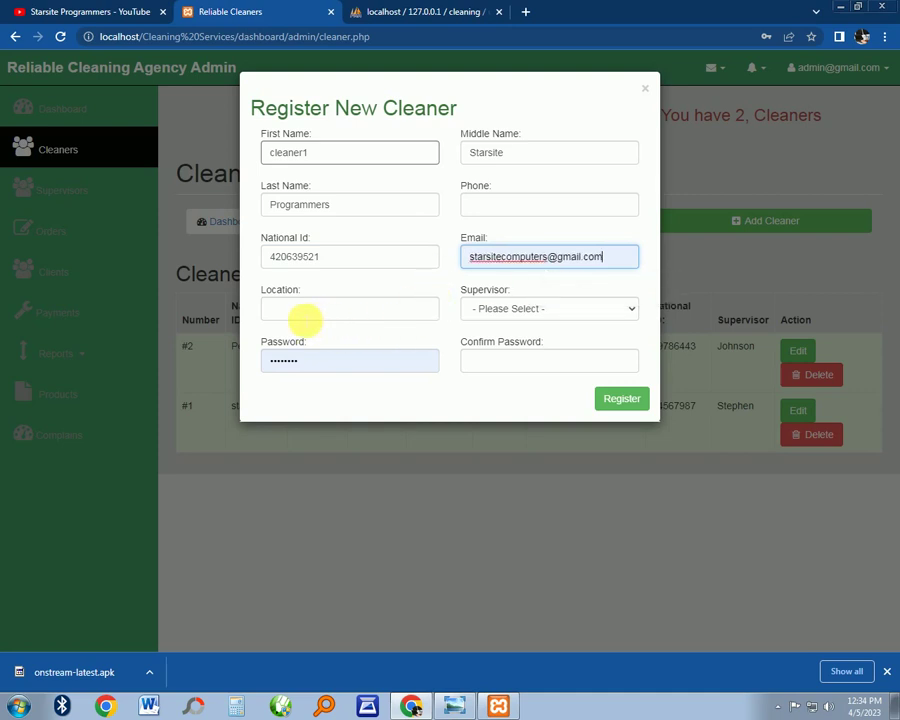
pyautogui.click(303, 318)
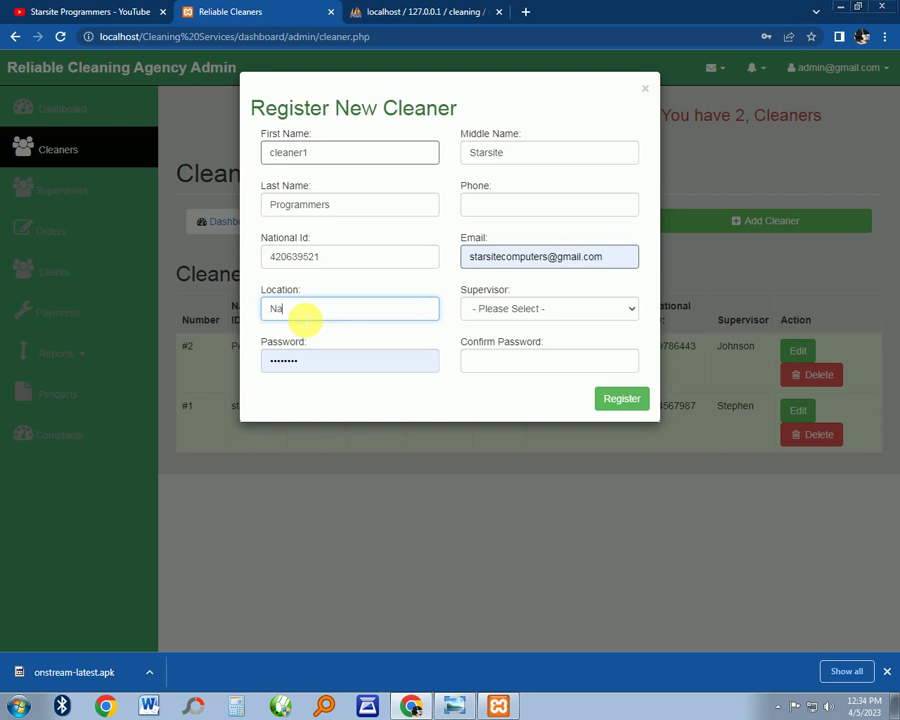
pyautogui.write('Nakuru City')
pyautogui.click(544, 316)
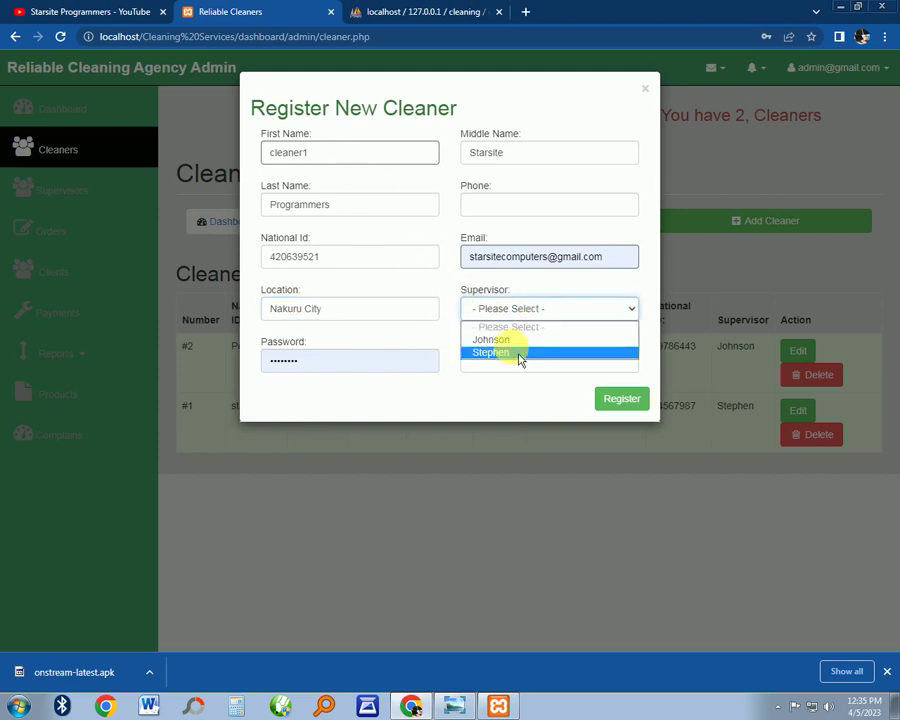
pyautogui.click(516, 340)
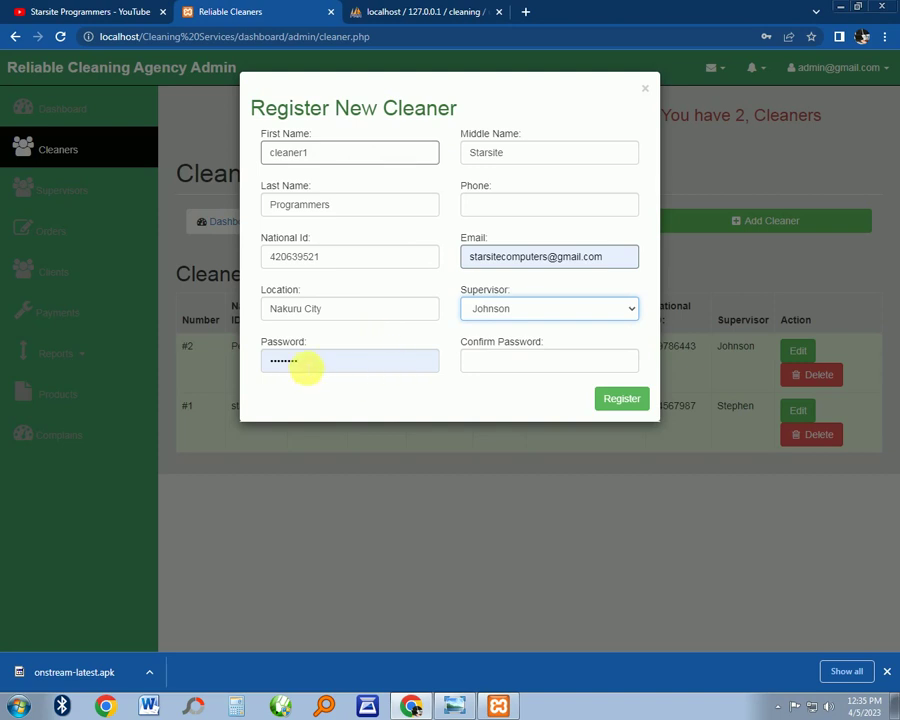
pyautogui.doubleClick(303, 364)
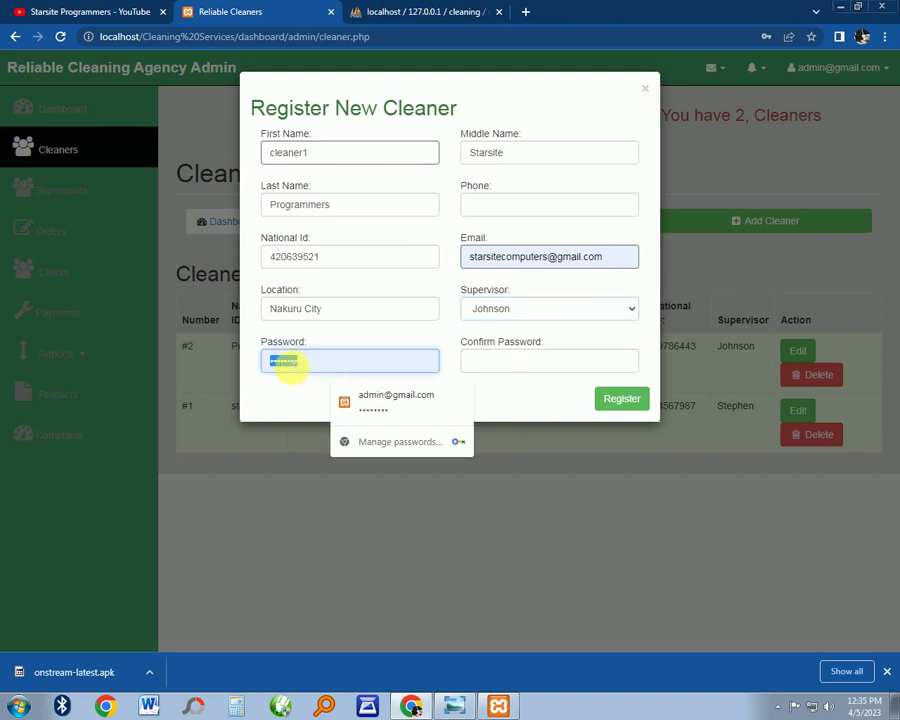
pyautogui.press('BackSpace')
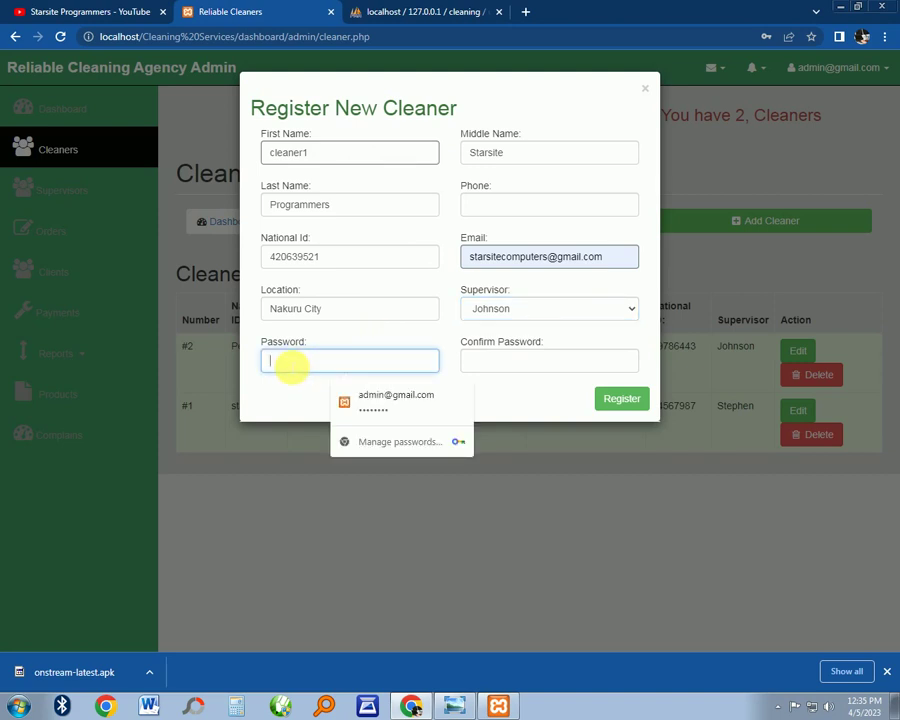
pyautogui.write('123')
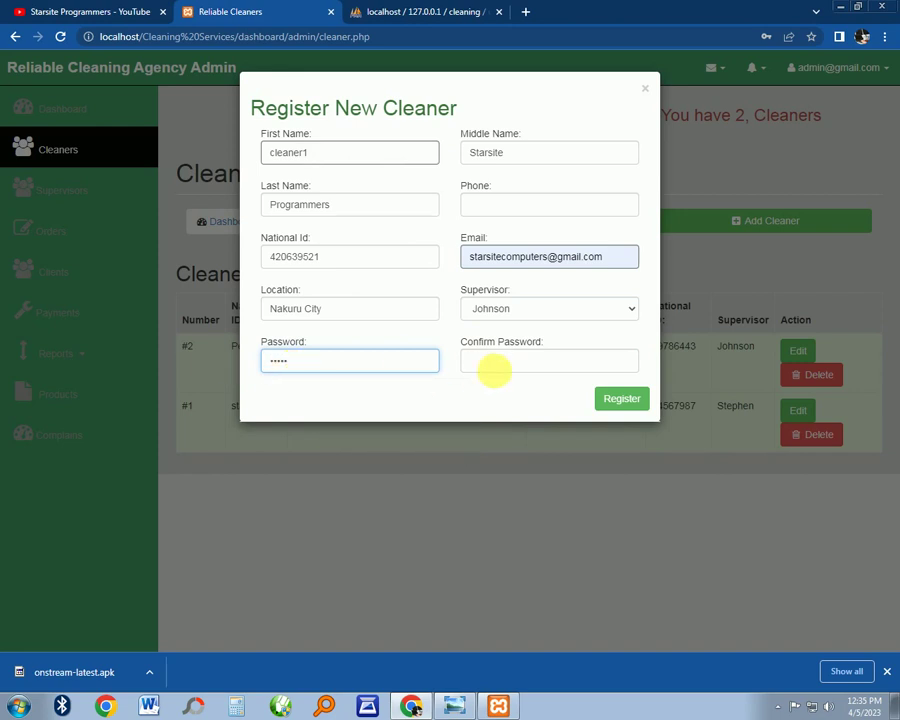
pyautogui.click(522, 363)
pyautogui.write('12')
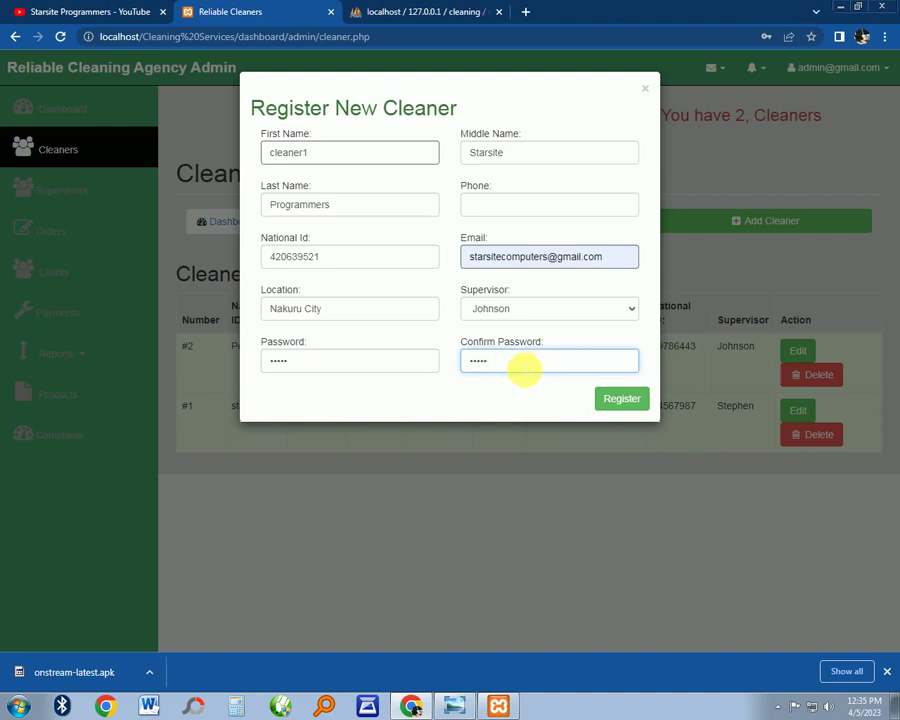
pyautogui.click(630, 405)
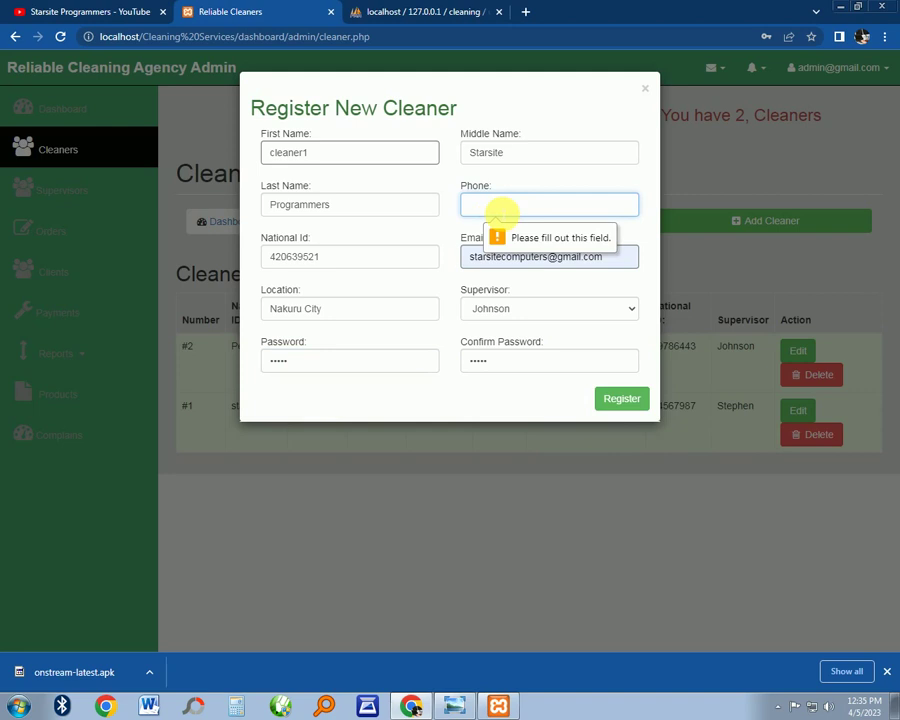
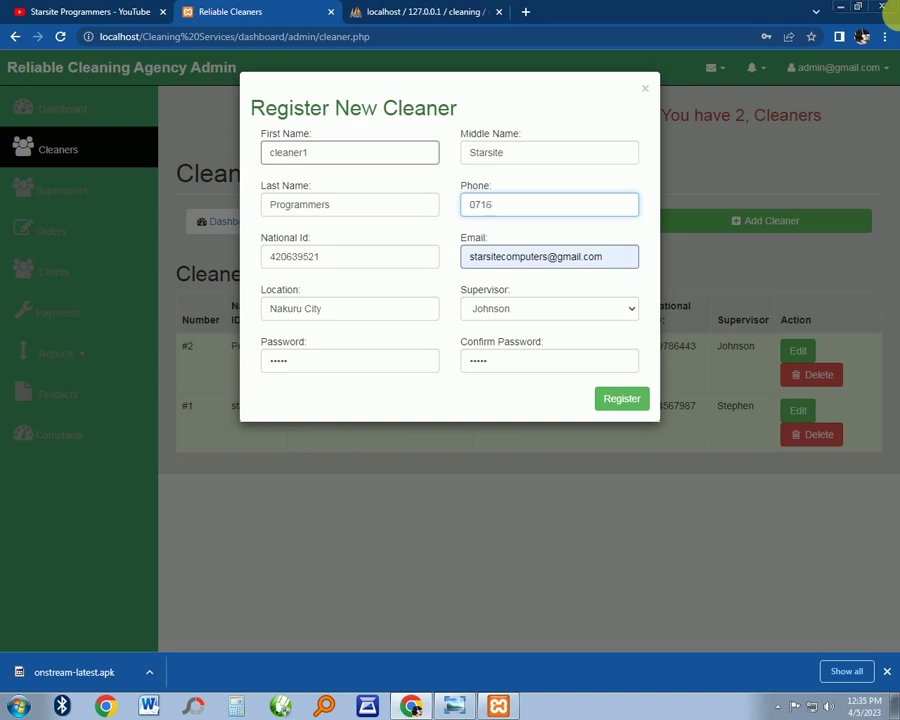
pyautogui.click(620, 401)
pyautogui.click(740, 238)
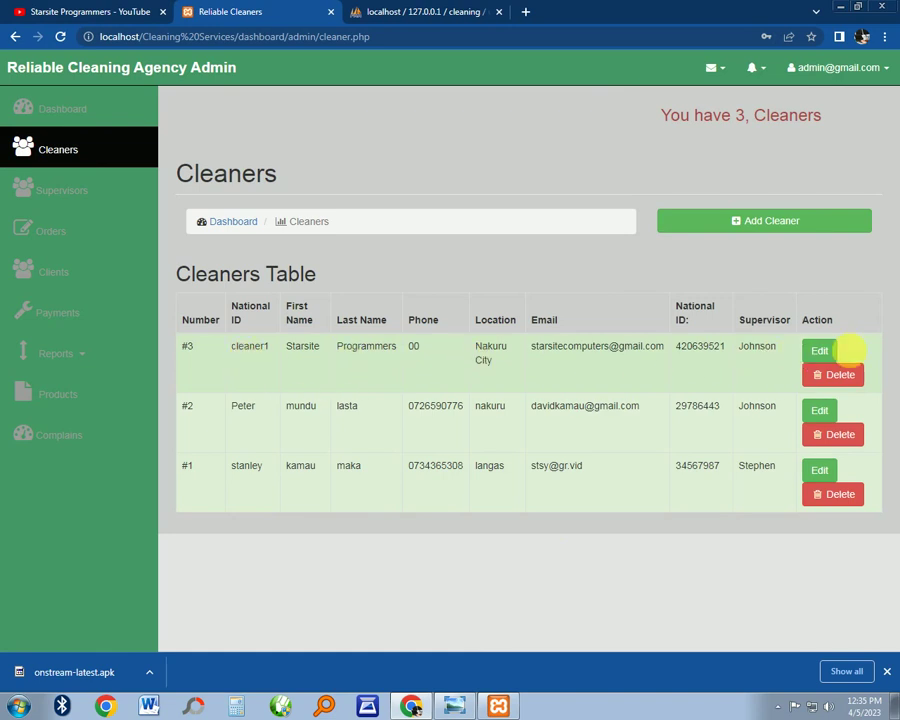
# Try Edit and Delete on cleaner1, then open the Add Supervisor form from Supervisors
pyautogui.click(811, 358)
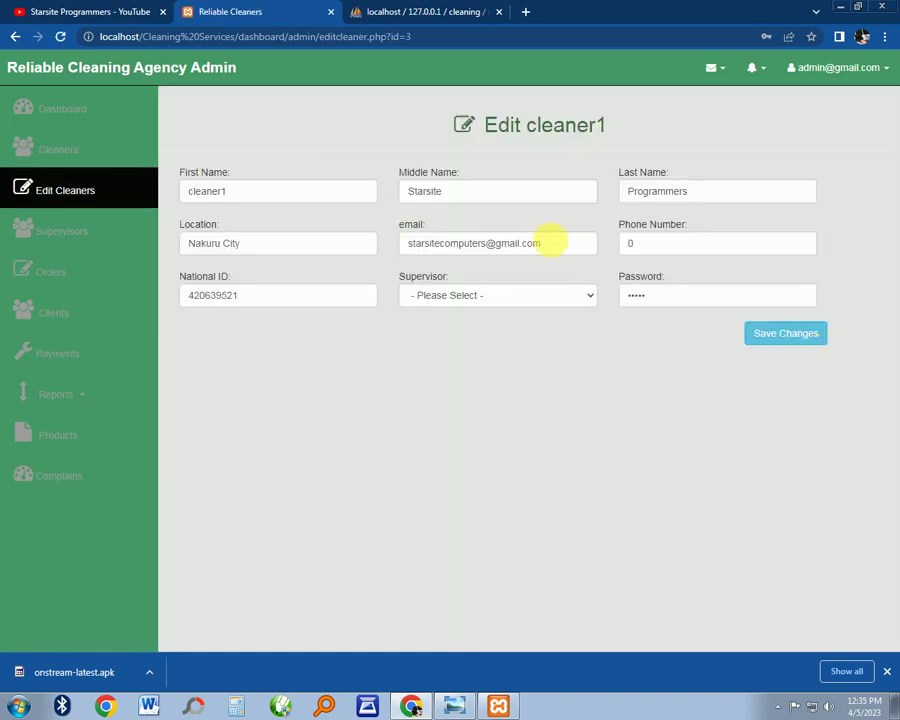
pyautogui.click(62, 107)
pyautogui.click(75, 152)
pyautogui.click(855, 383)
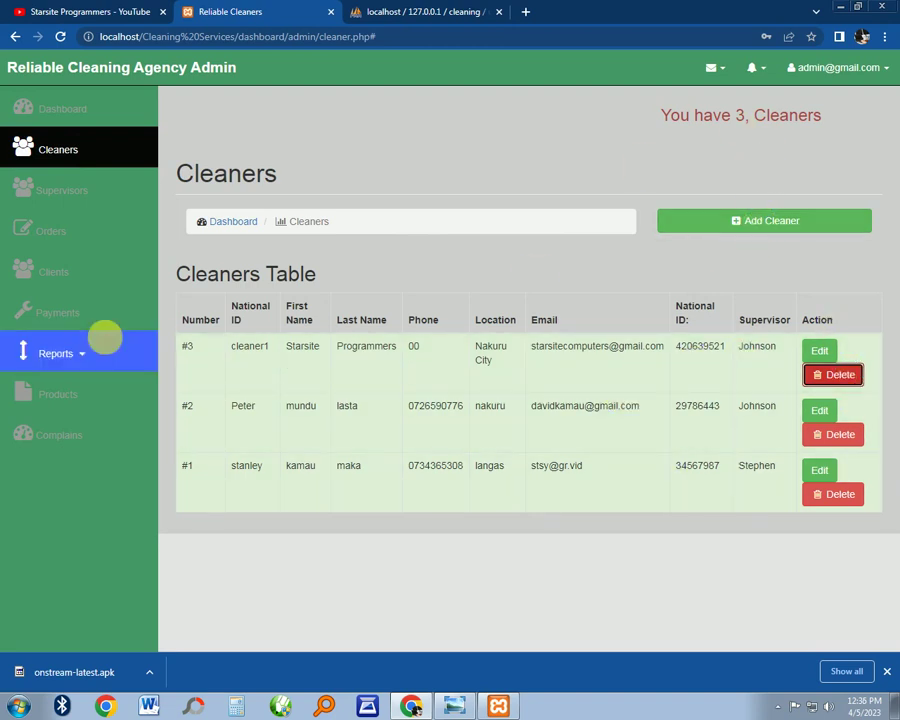
pyautogui.click(60, 191)
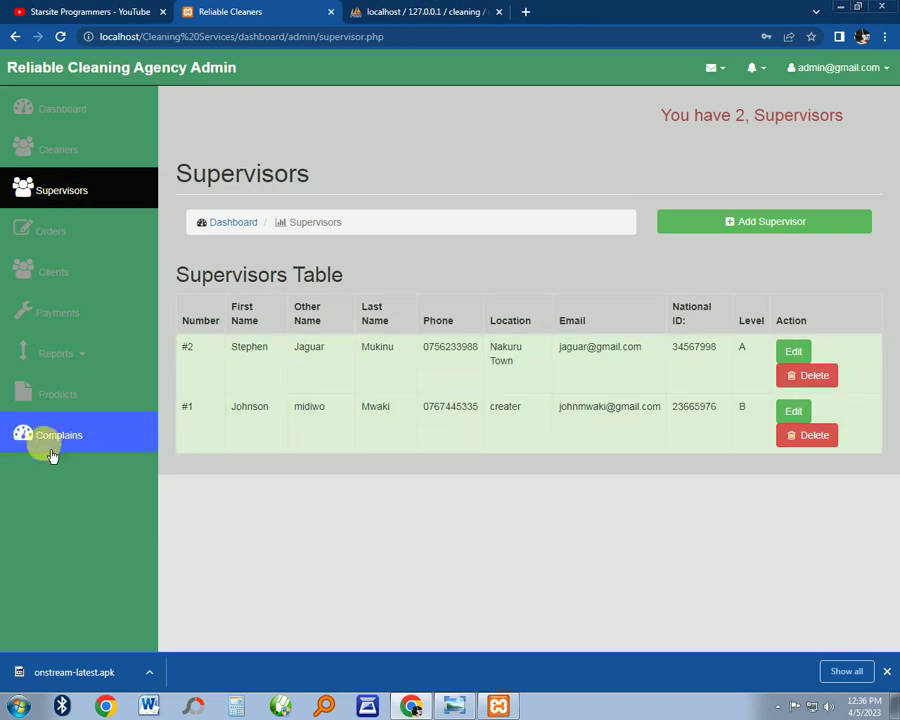
pyautogui.click(772, 224)
# Enter first name 'Super' and autofill the middle name, last name and phone number
pyautogui.click(347, 158)
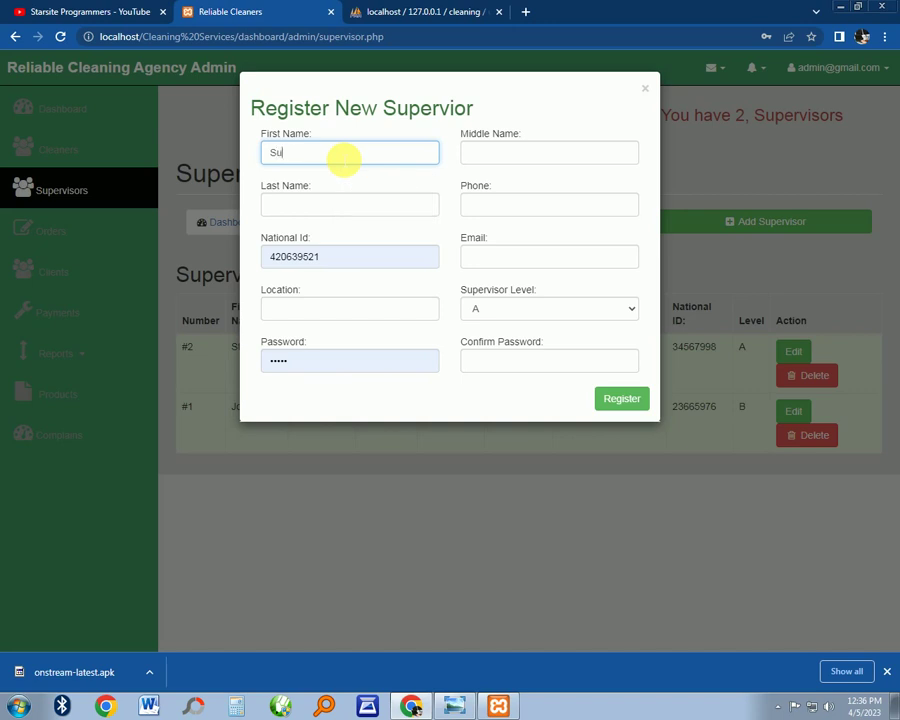
pyautogui.write('Super1')
pyautogui.click(500, 157)
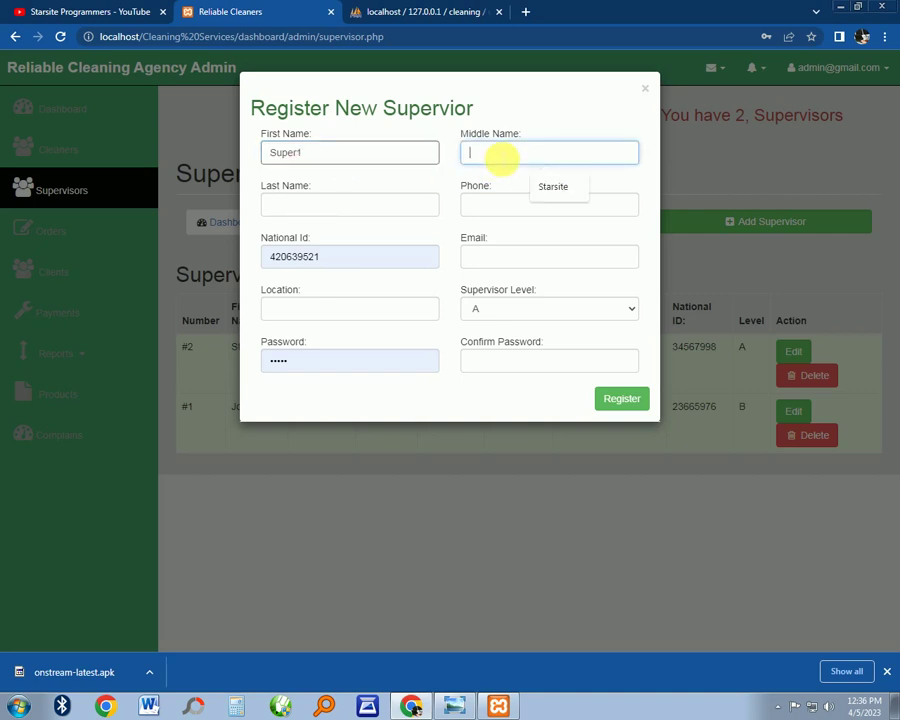
pyautogui.click(548, 187)
pyautogui.click(350, 205)
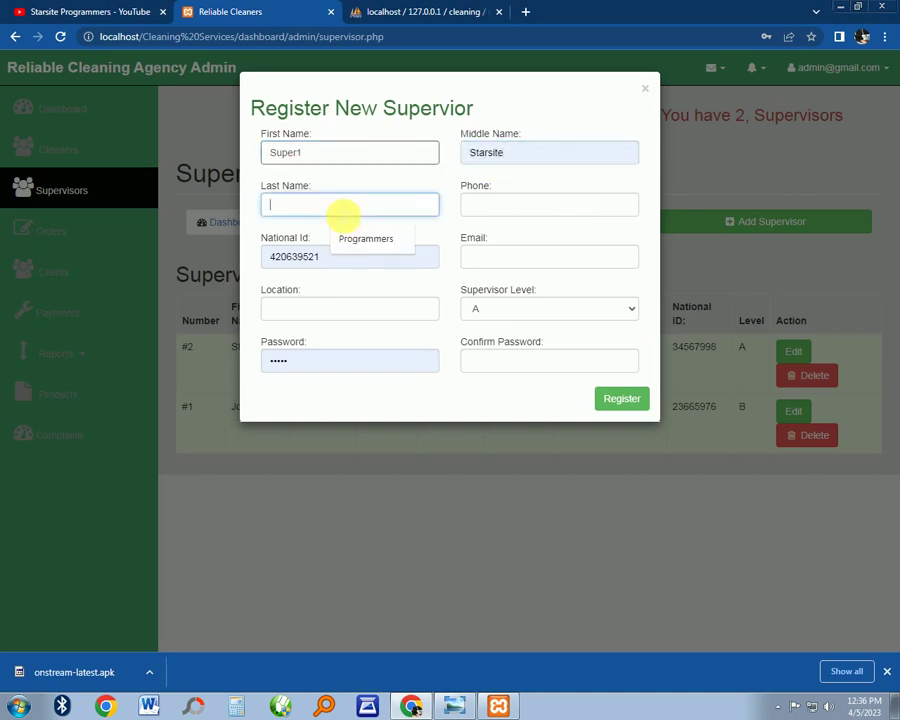
pyautogui.click(355, 239)
pyautogui.click(495, 206)
pyautogui.click(560, 237)
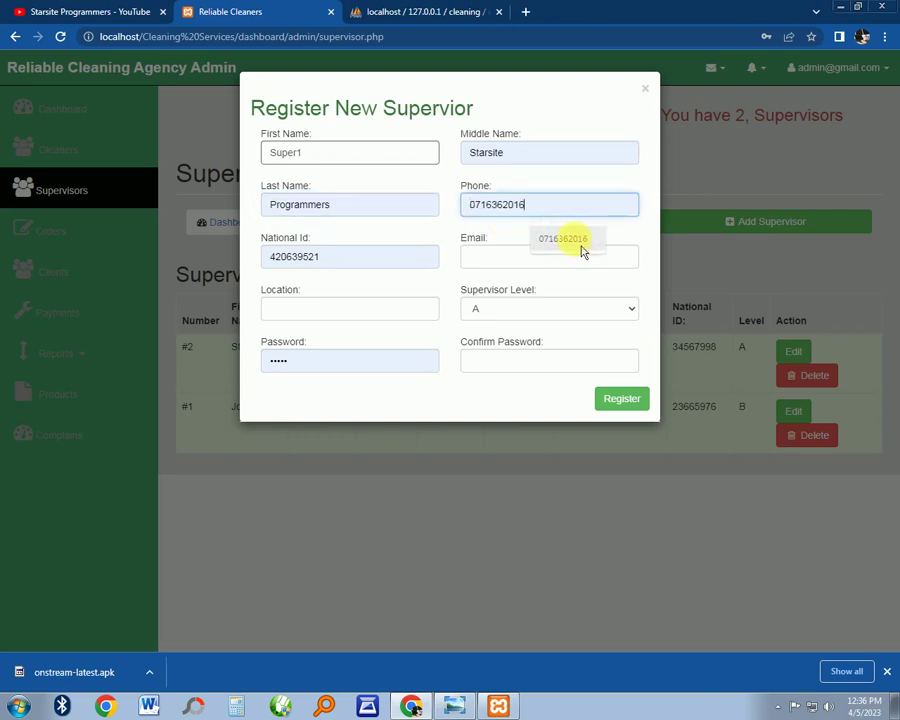
# Change the national ID's last digit to 56 and fill e-mail and location Nakuru City
pyautogui.click(364, 263)
pyautogui.press('BackSpace')
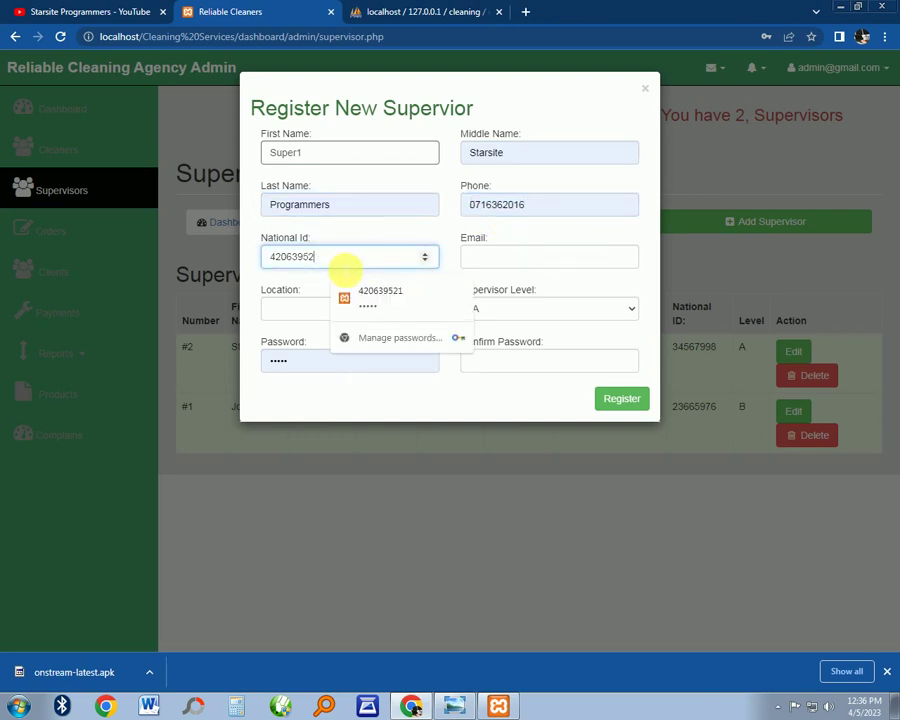
pyautogui.write('56')
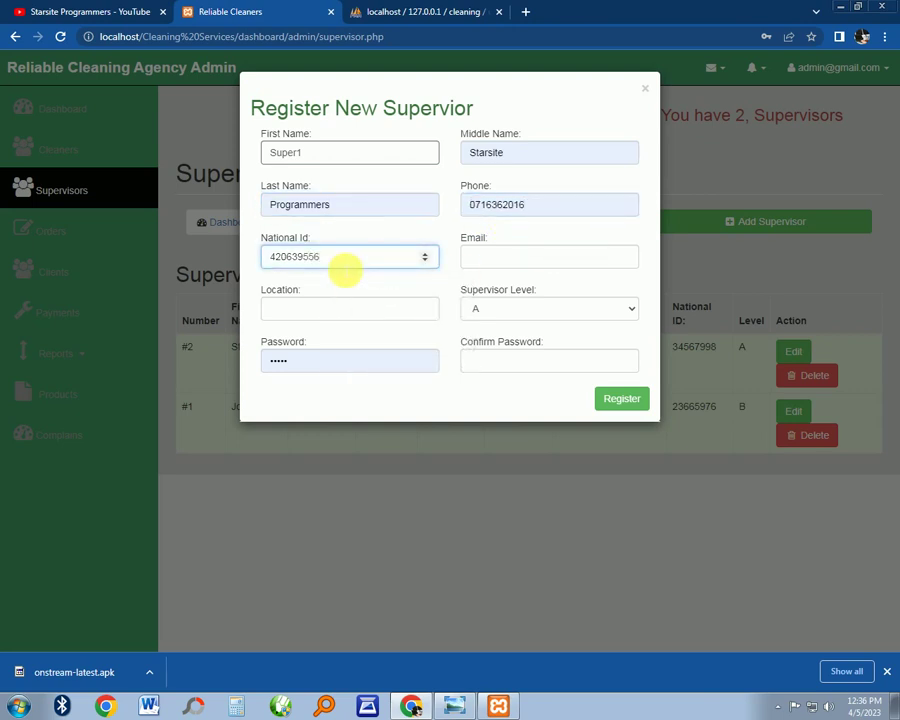
pyautogui.click(515, 262)
pyautogui.click(587, 291)
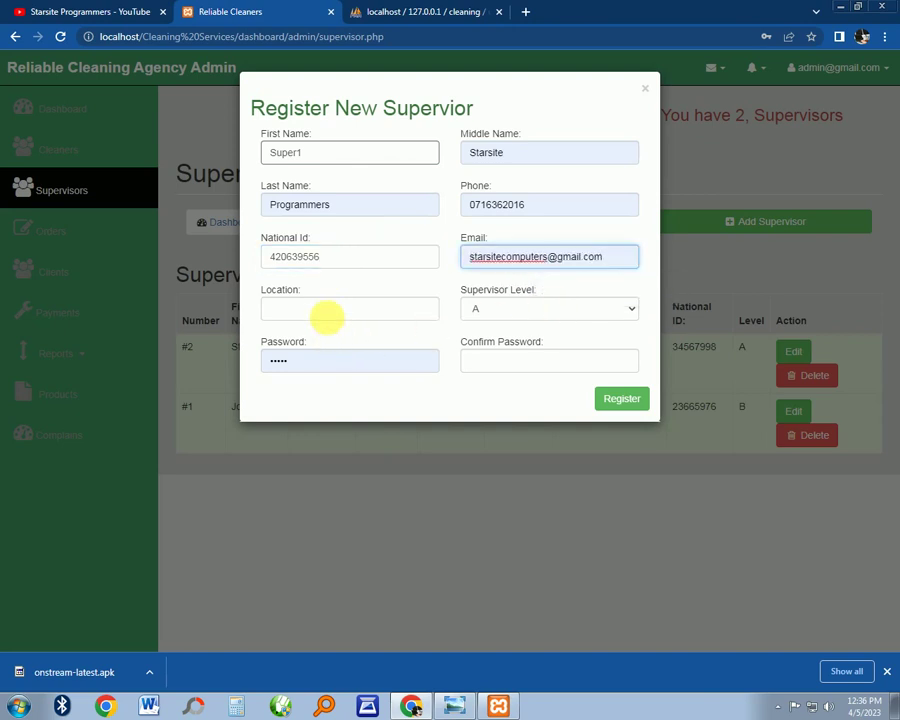
pyautogui.click(332, 318)
# Set Supervisor Level to B, enter and confirm the password, and submit the registration
pyautogui.click(402, 352)
pyautogui.click(518, 305)
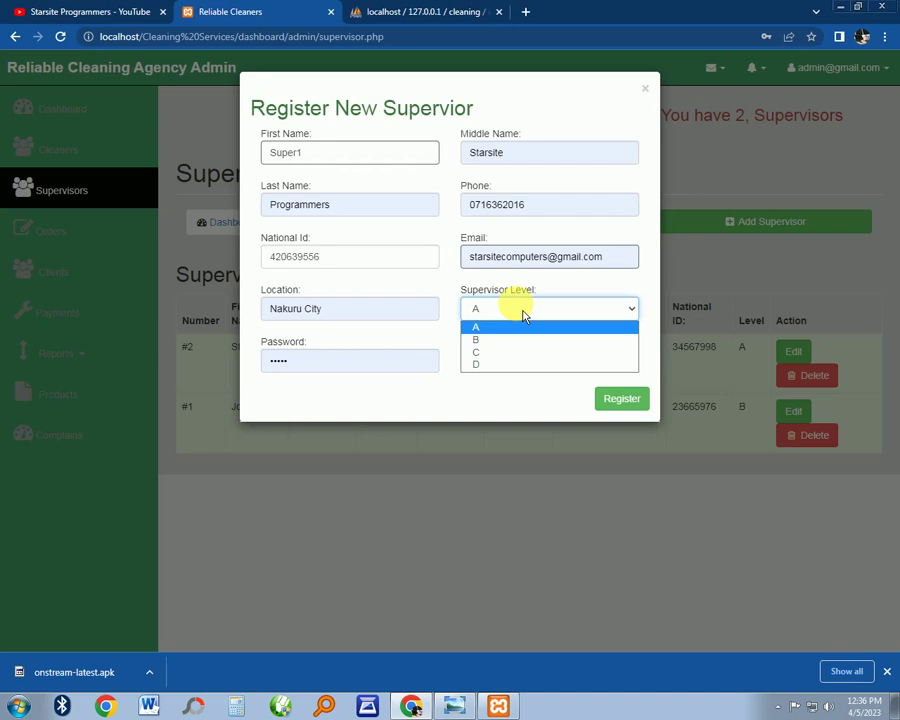
pyautogui.click(524, 341)
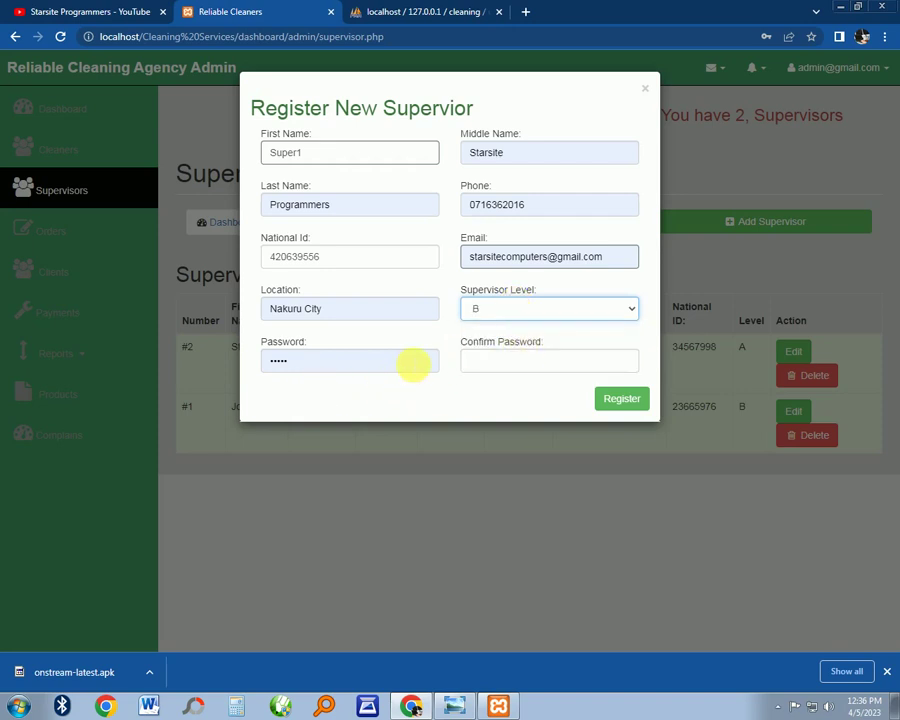
pyautogui.click(497, 367)
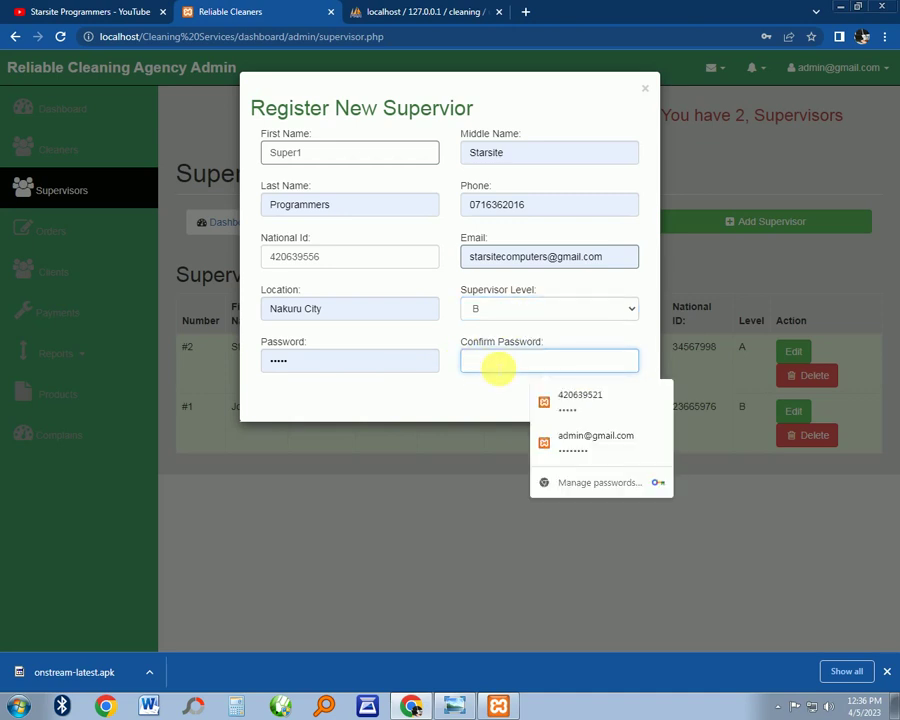
pyautogui.doubleClick(298, 358)
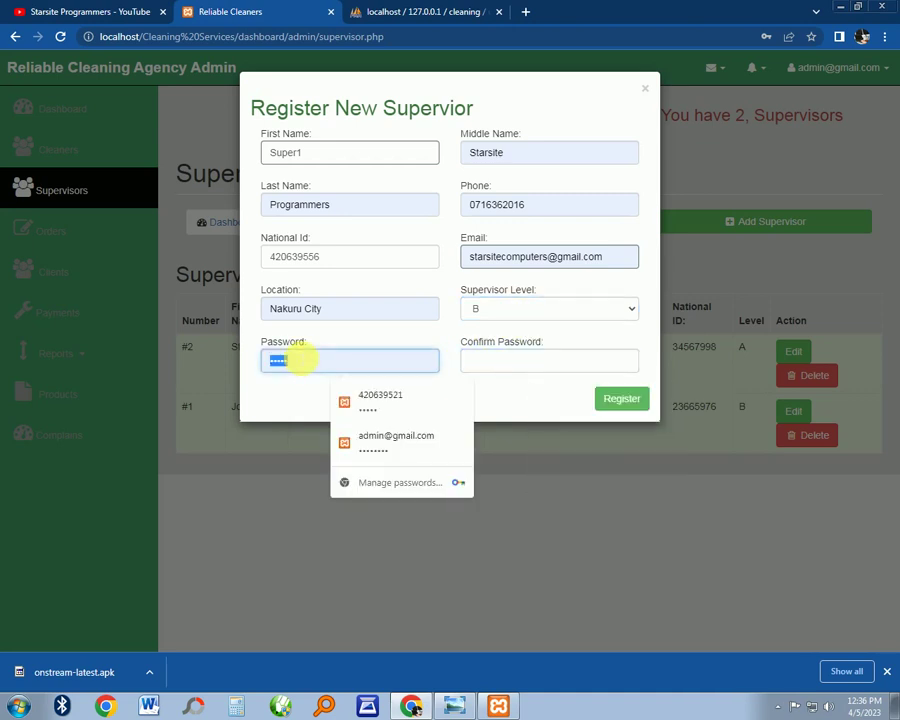
pyautogui.write('1')
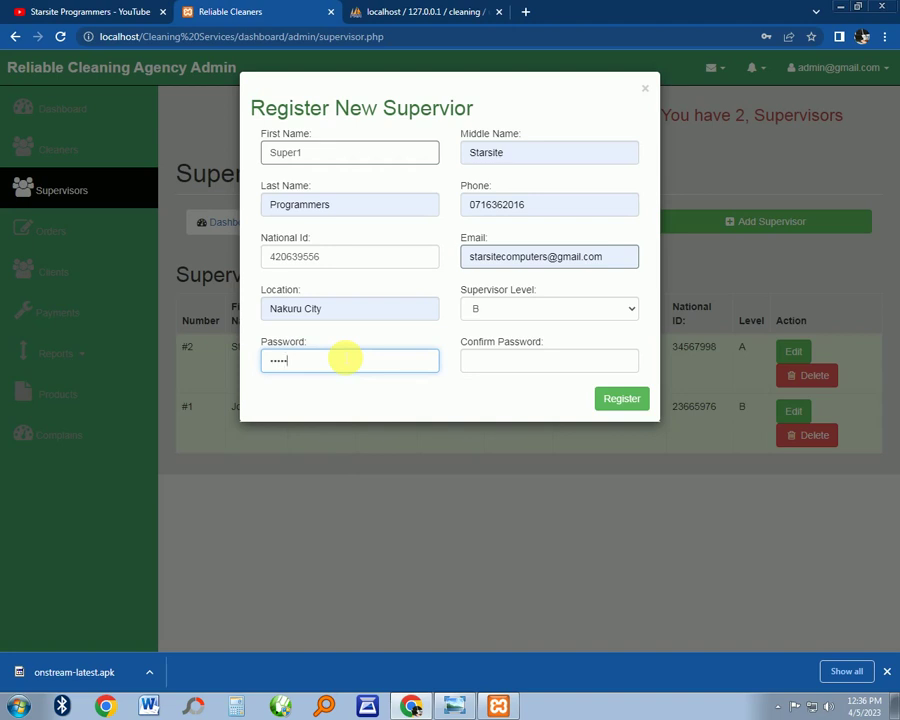
pyautogui.click(490, 365)
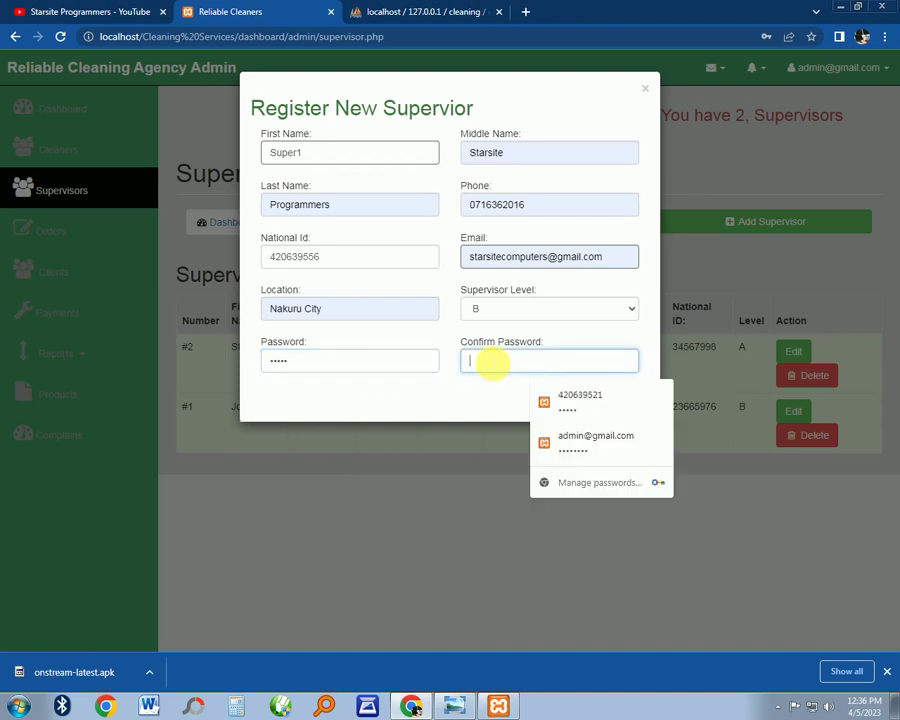
pyautogui.write('12')
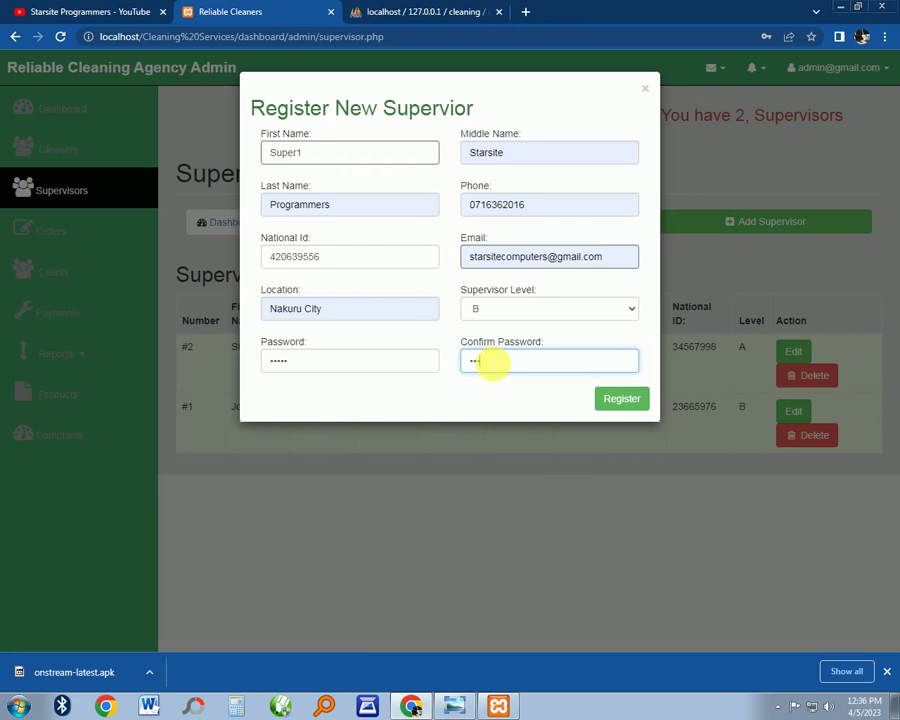
pyautogui.write('345')
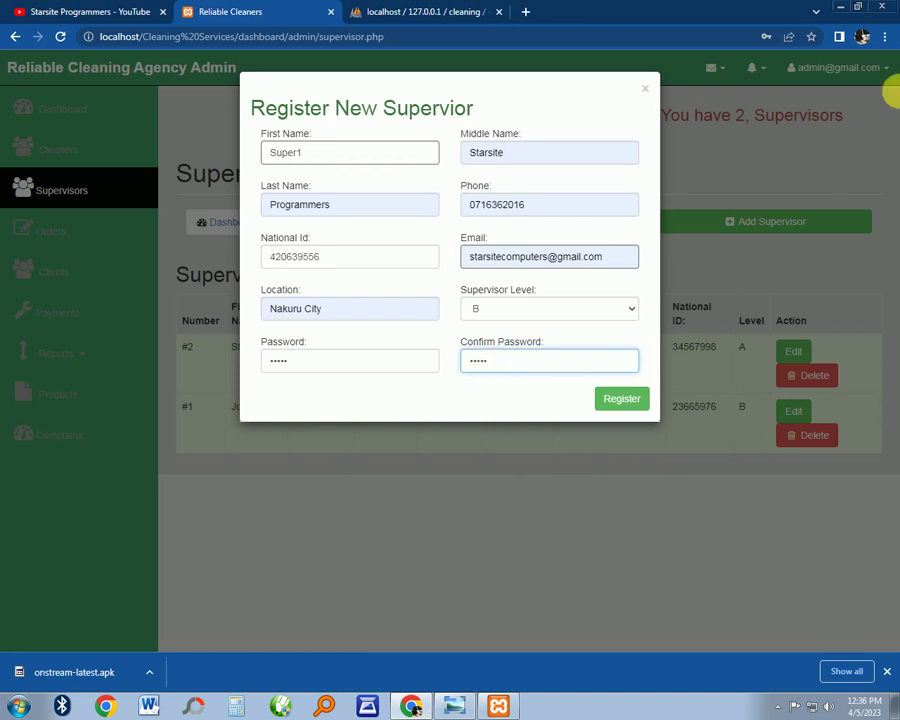
pyautogui.click(638, 400)
pyautogui.click(745, 243)
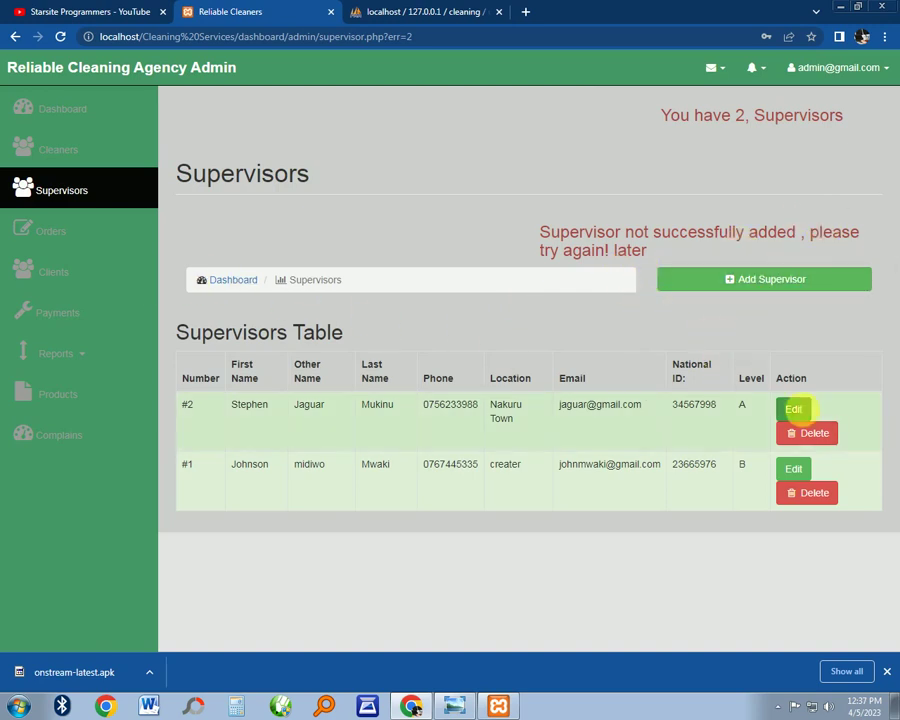
# Assign new order #5 to the first listed supervisor with instructions 'please call this client'
pyautogui.click(100, 235)
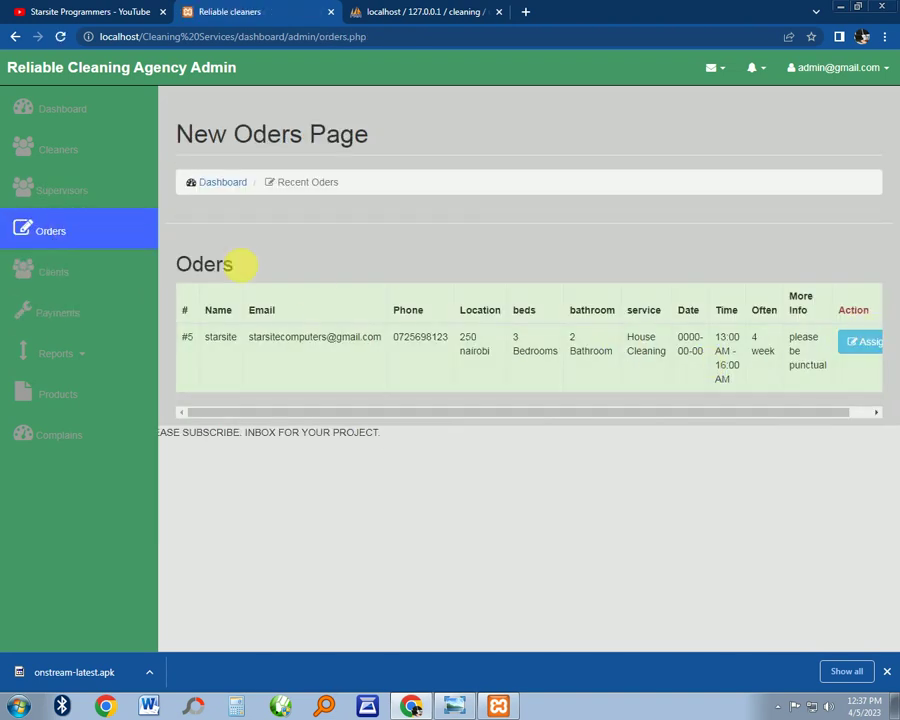
pyautogui.moveTo(715, 413); pyautogui.dragTo(753, 416)
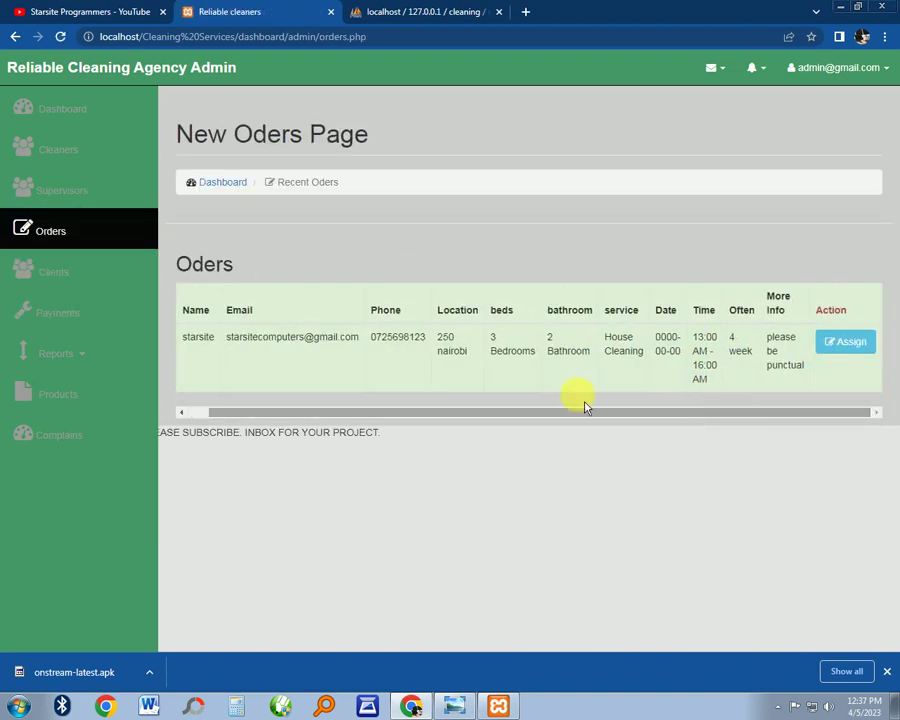
pyautogui.moveTo(464, 421); pyautogui.dragTo(388, 418)
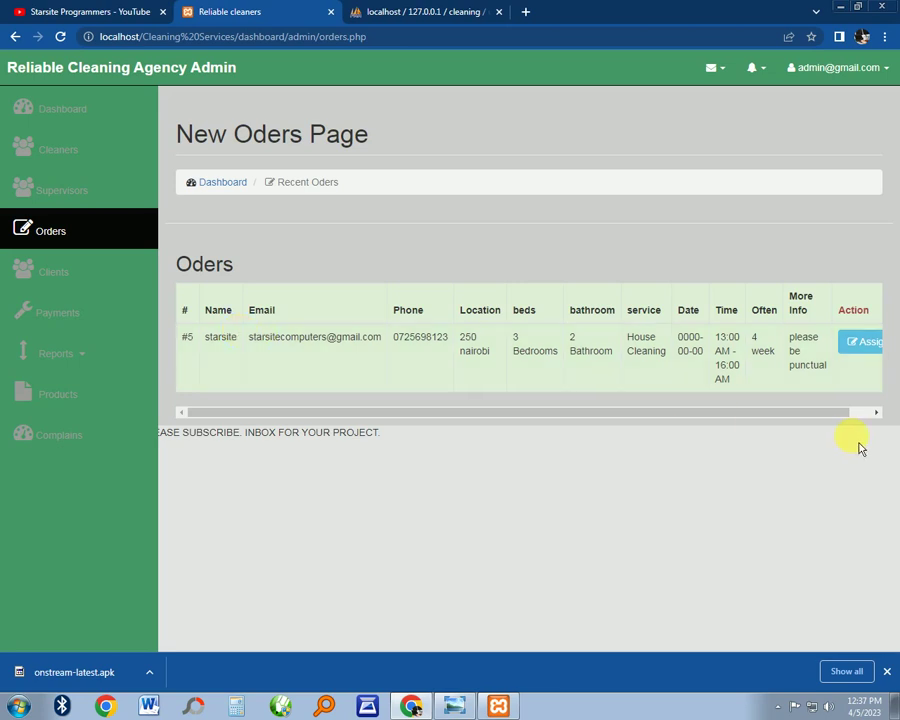
pyautogui.click(866, 343)
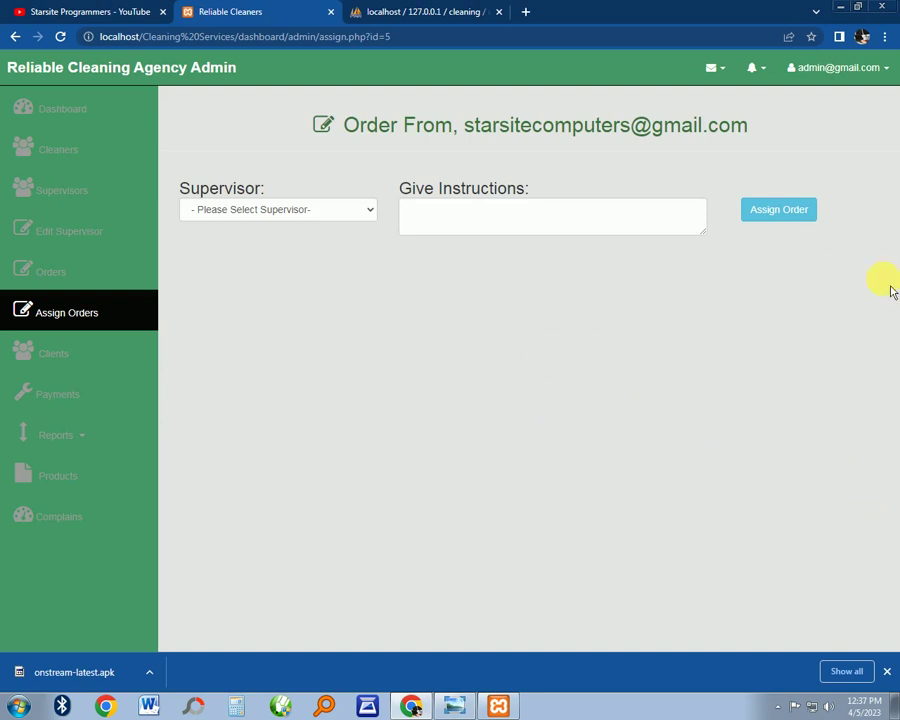
pyautogui.click(366, 215)
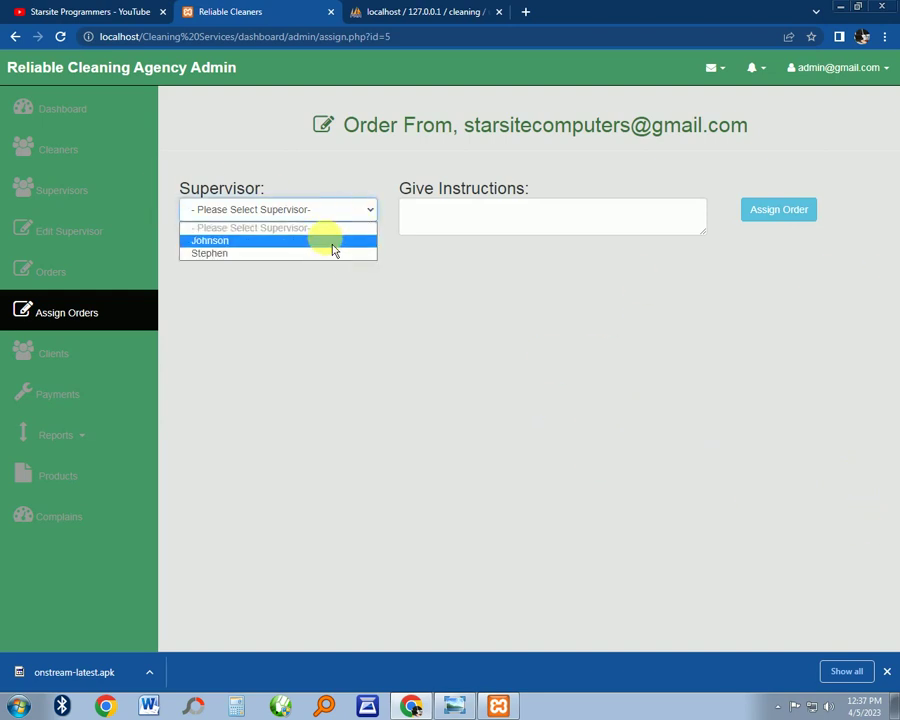
pyautogui.click(332, 242)
pyautogui.click(440, 224)
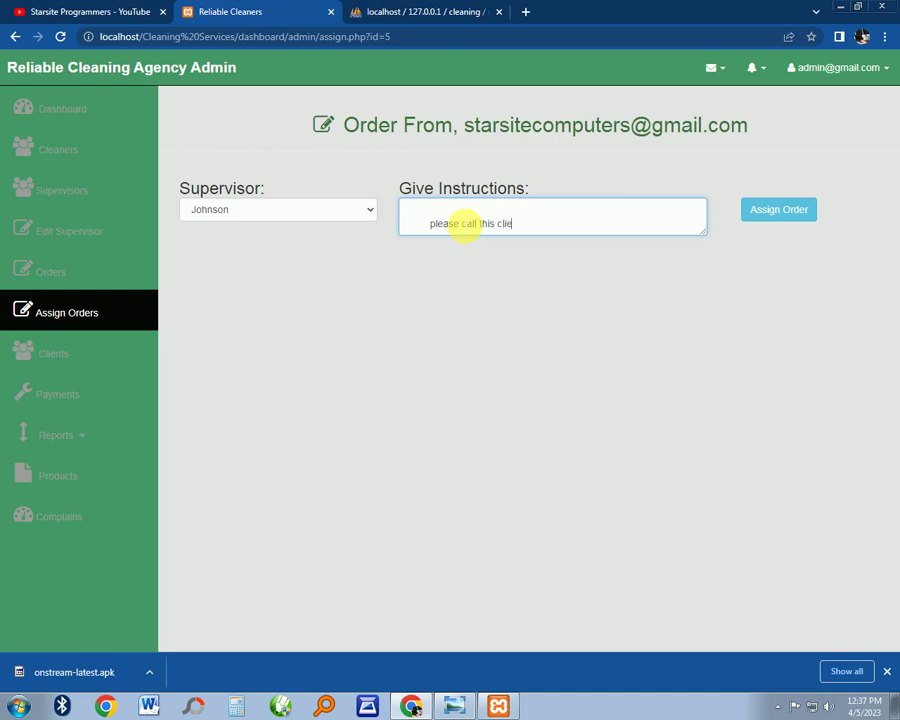
pyautogui.click(800, 213)
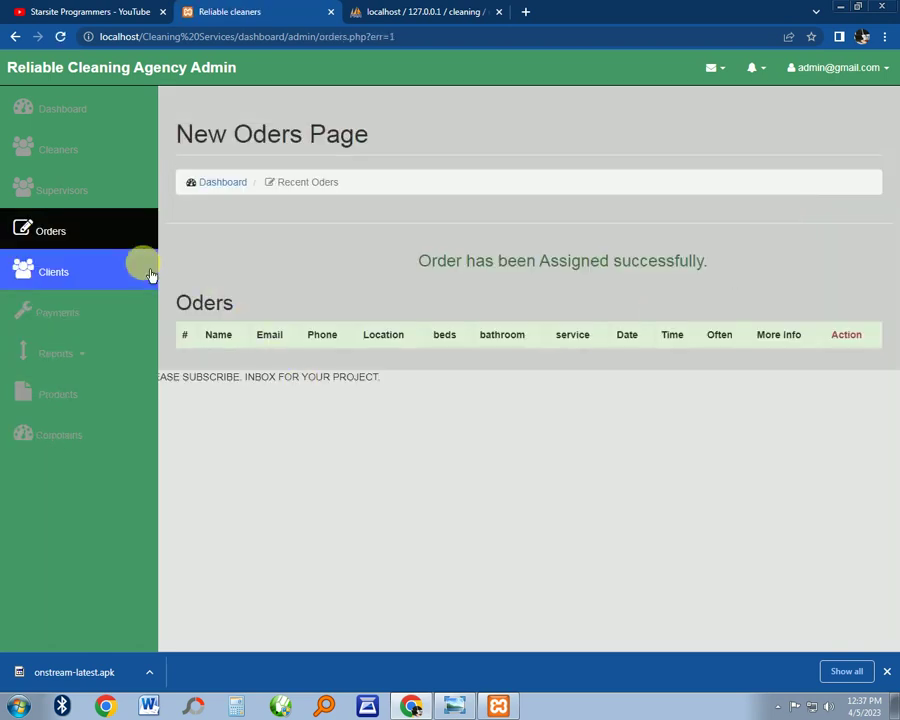
# Look through the new orders, the clients list and the payment records
pyautogui.click(102, 245)
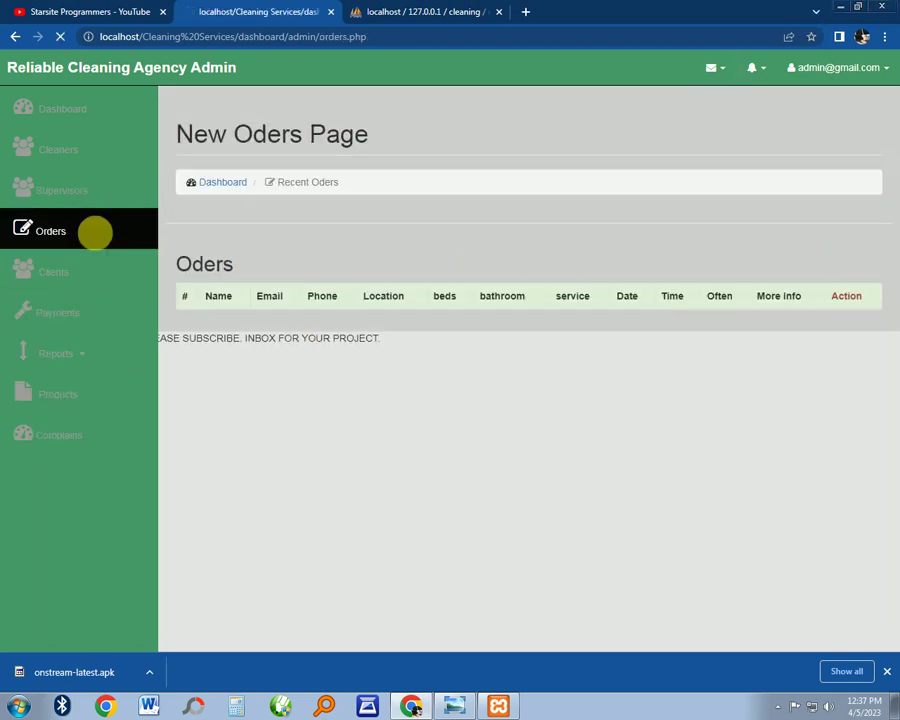
pyautogui.click(98, 282)
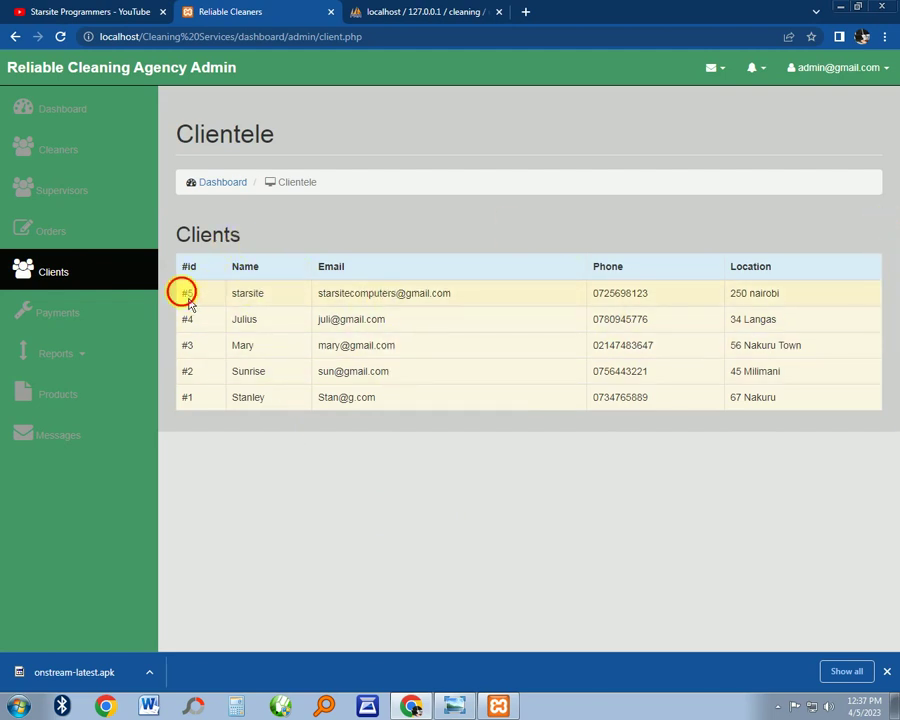
pyautogui.moveTo(190, 303); pyautogui.dragTo(793, 305)
pyautogui.click(660, 203)
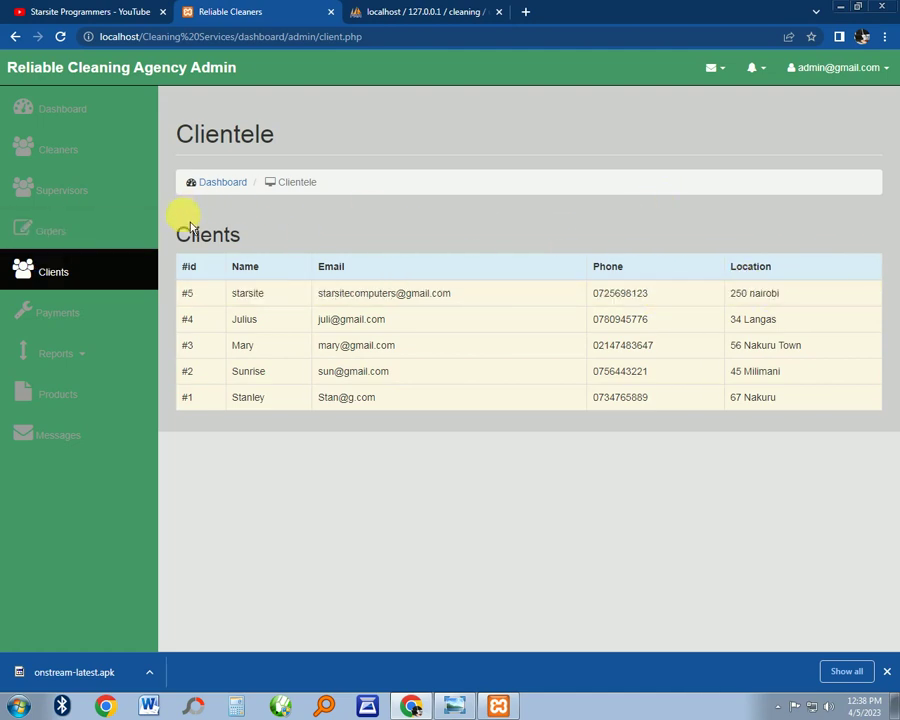
pyautogui.click(100, 316)
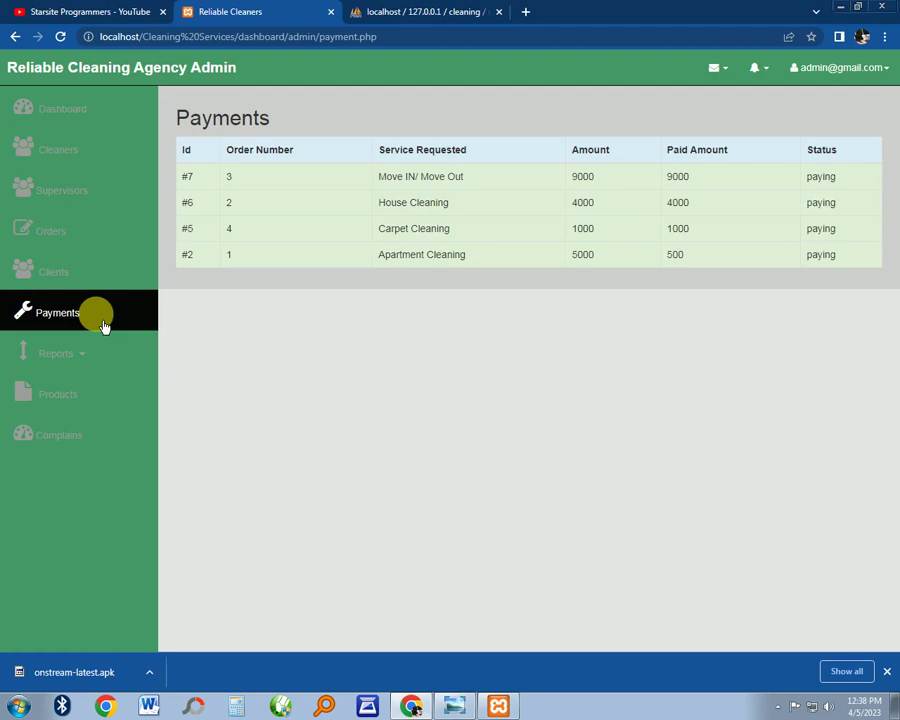
pyautogui.click(104, 277)
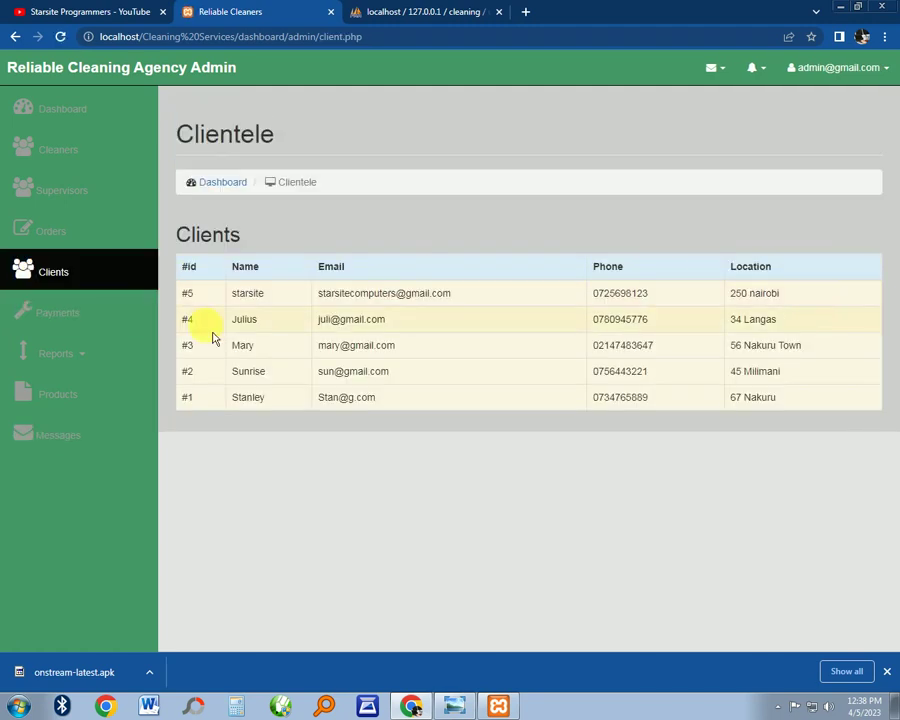
pyautogui.click(72, 315)
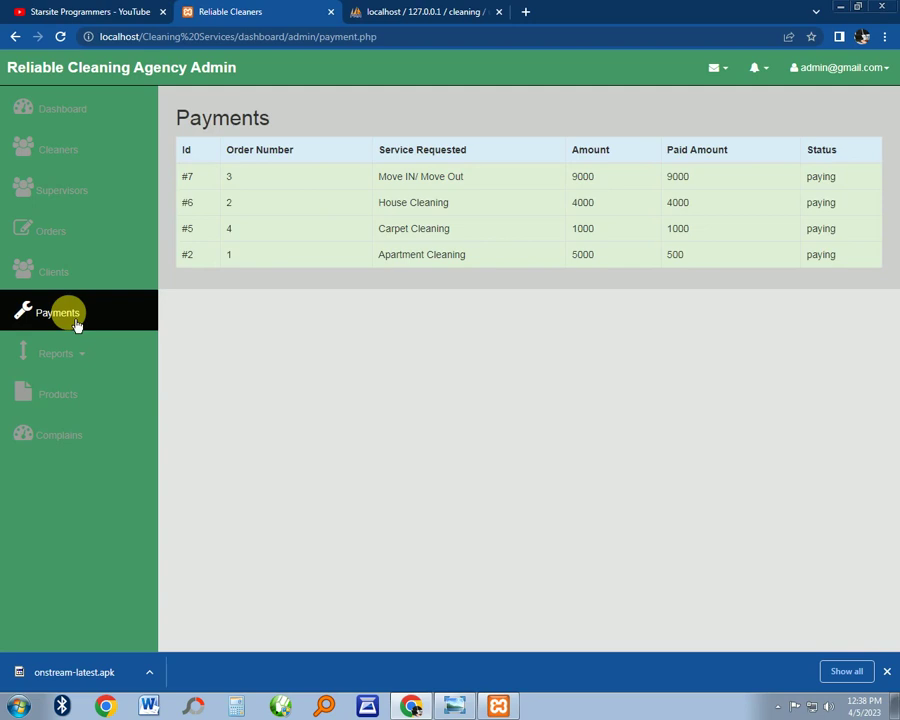
# View the completed orders and pending orders reports
pyautogui.click(92, 355)
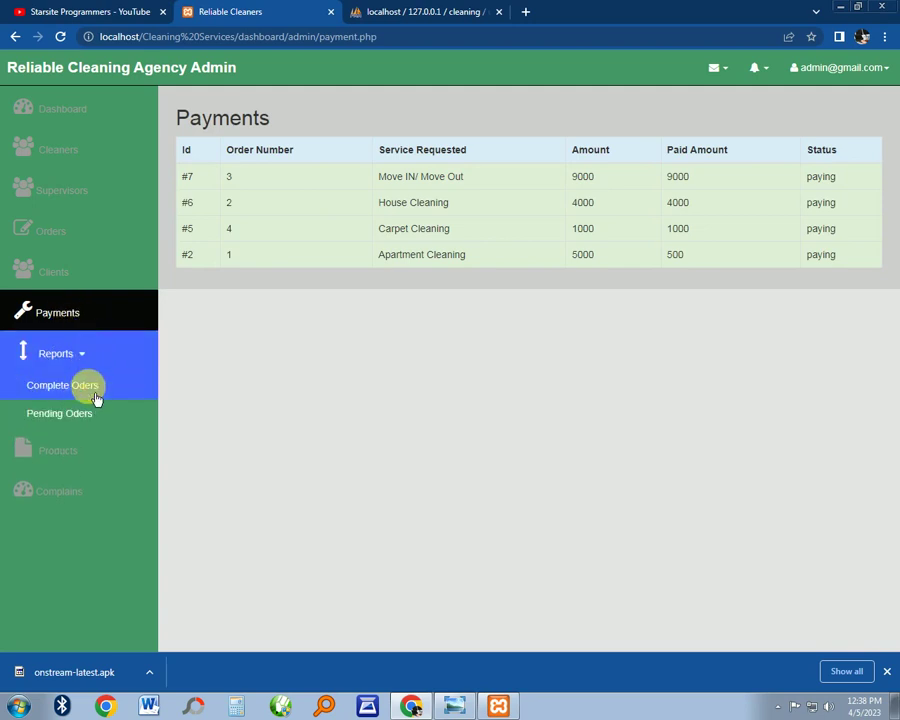
pyautogui.click(88, 390)
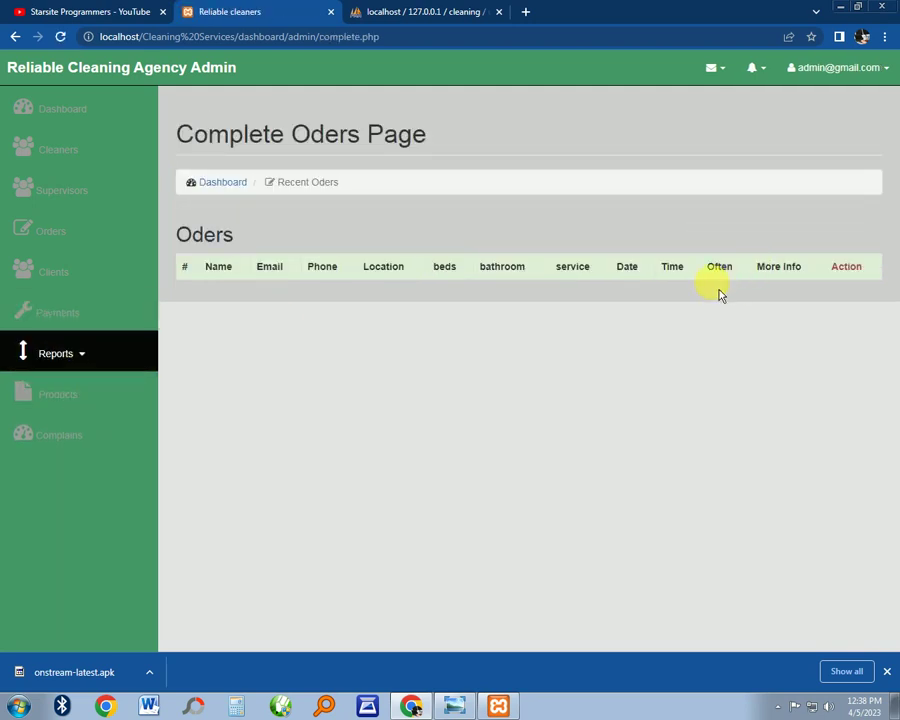
pyautogui.click(80, 358)
pyautogui.click(76, 414)
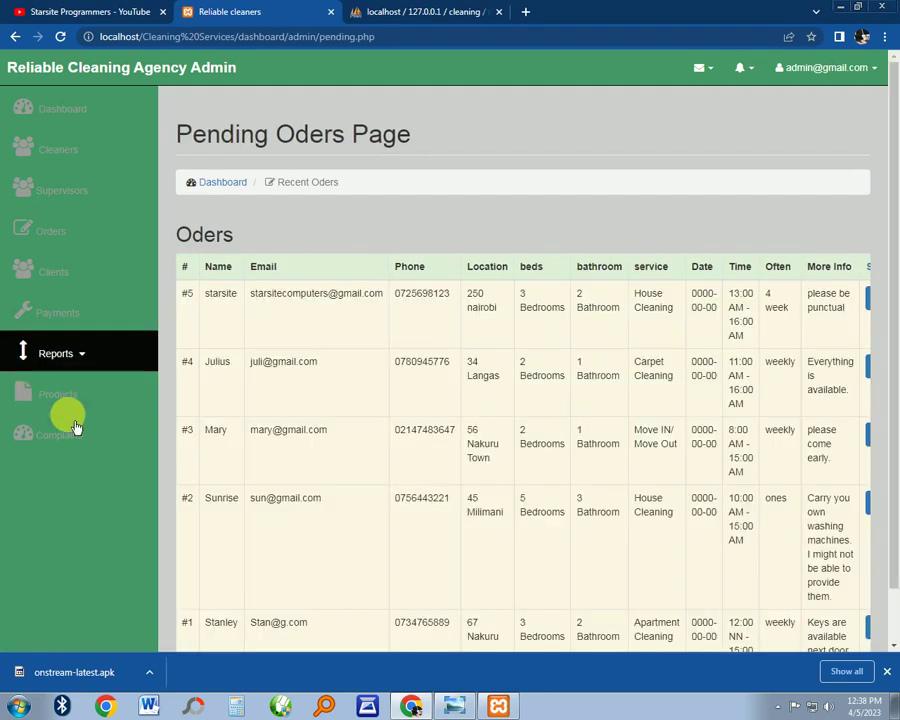
pyautogui.scroll(-2, 780, 300)
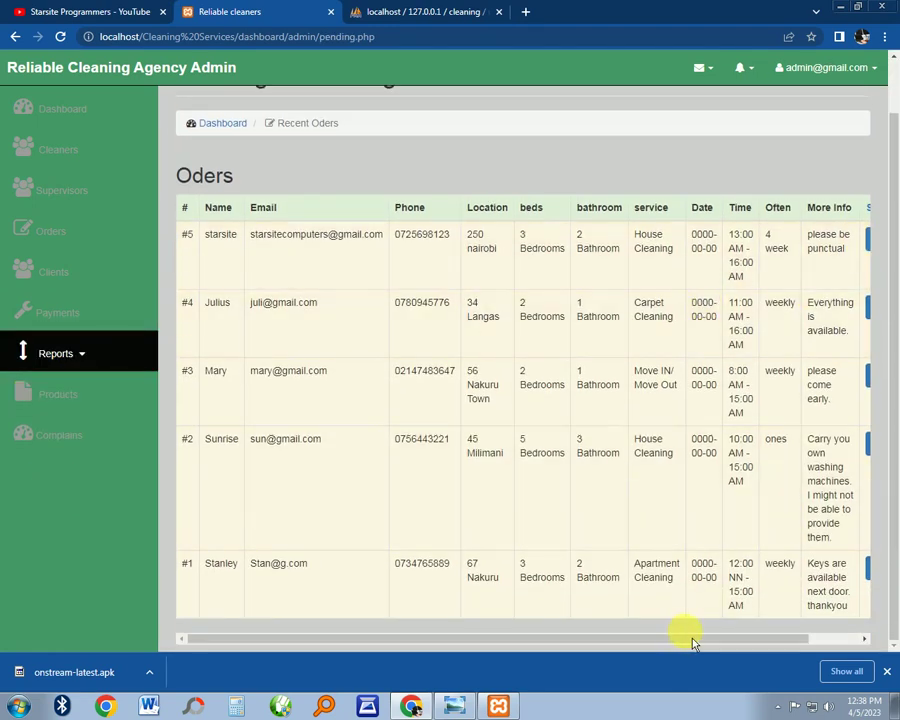
pyautogui.moveTo(692, 643); pyautogui.dragTo(800, 634)
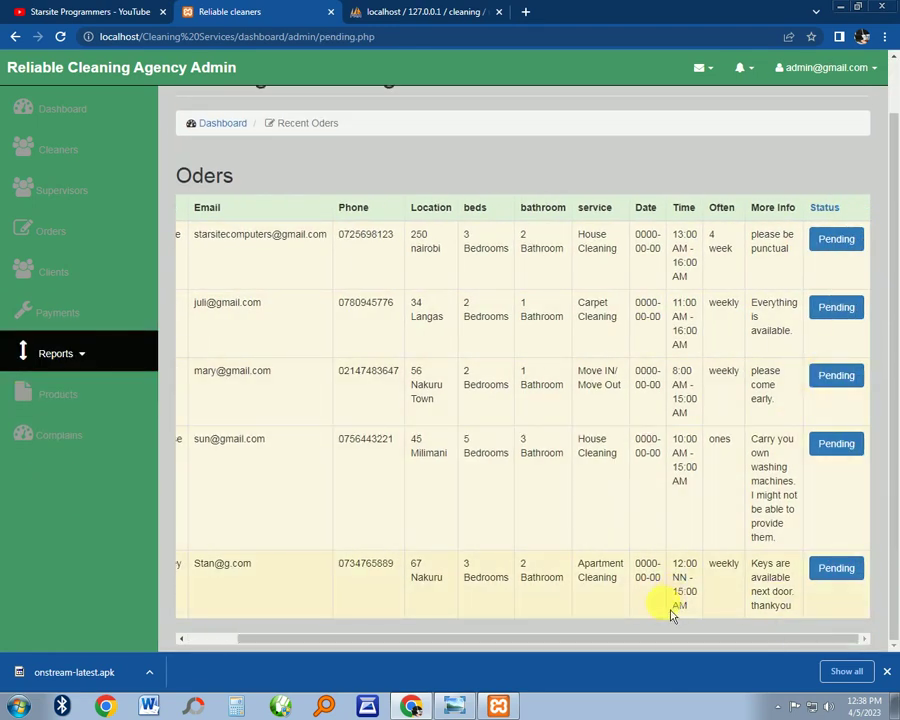
pyautogui.moveTo(654, 637); pyautogui.dragTo(236, 630)
# Check the products and client complaints pages, then log out of the admin account
pyautogui.click(80, 394)
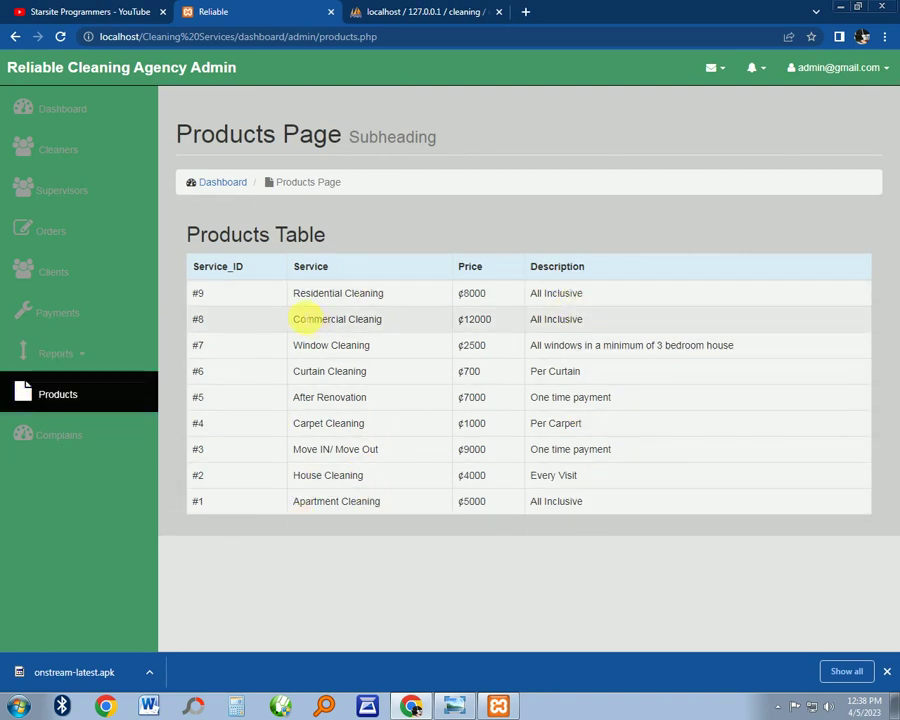
pyautogui.click(90, 433)
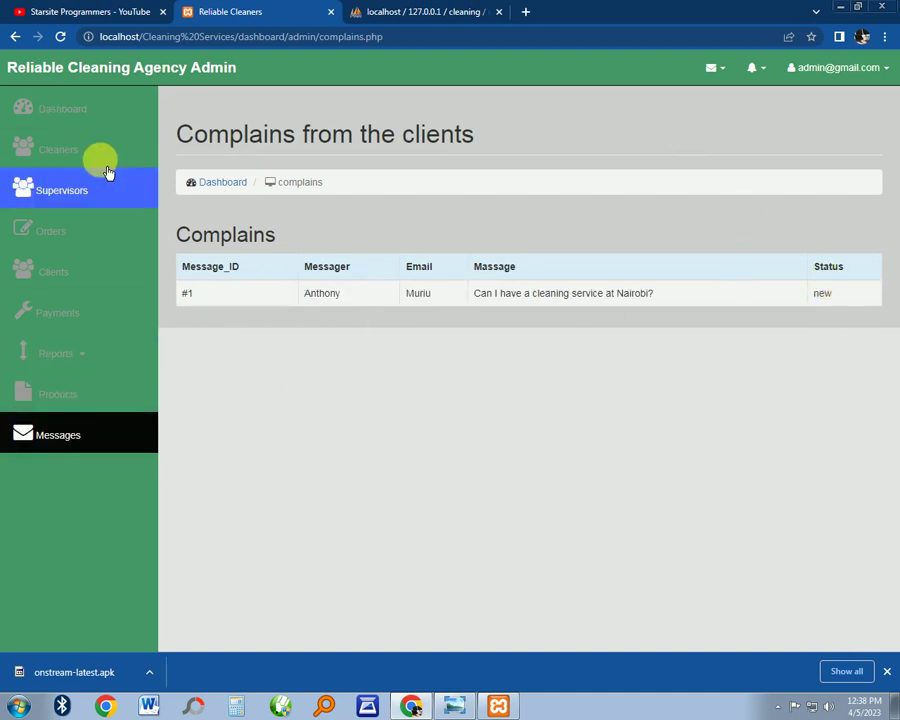
pyautogui.click(95, 108)
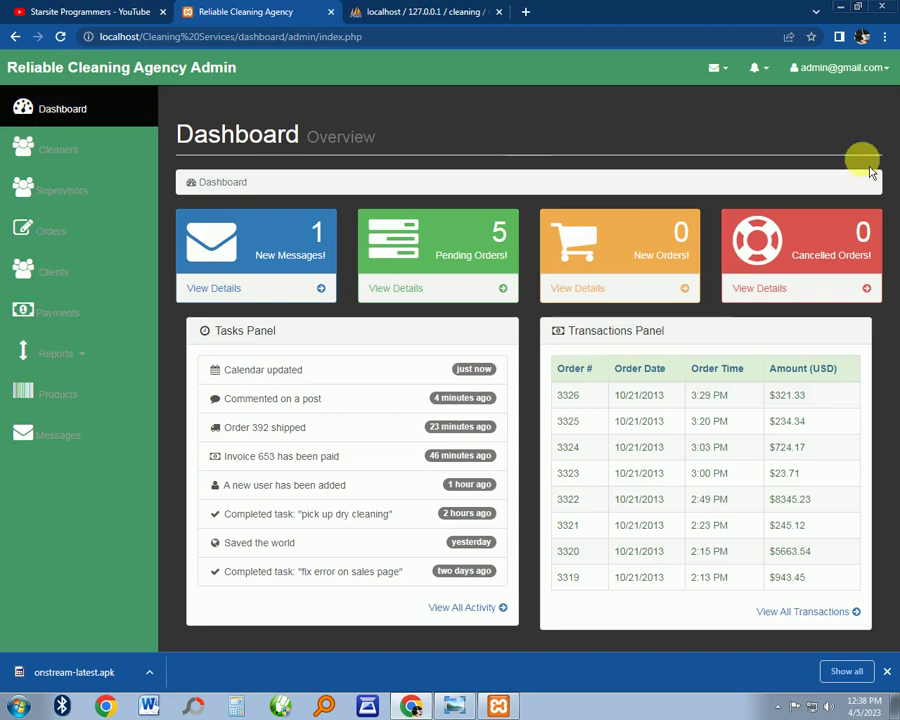
pyautogui.click(880, 68)
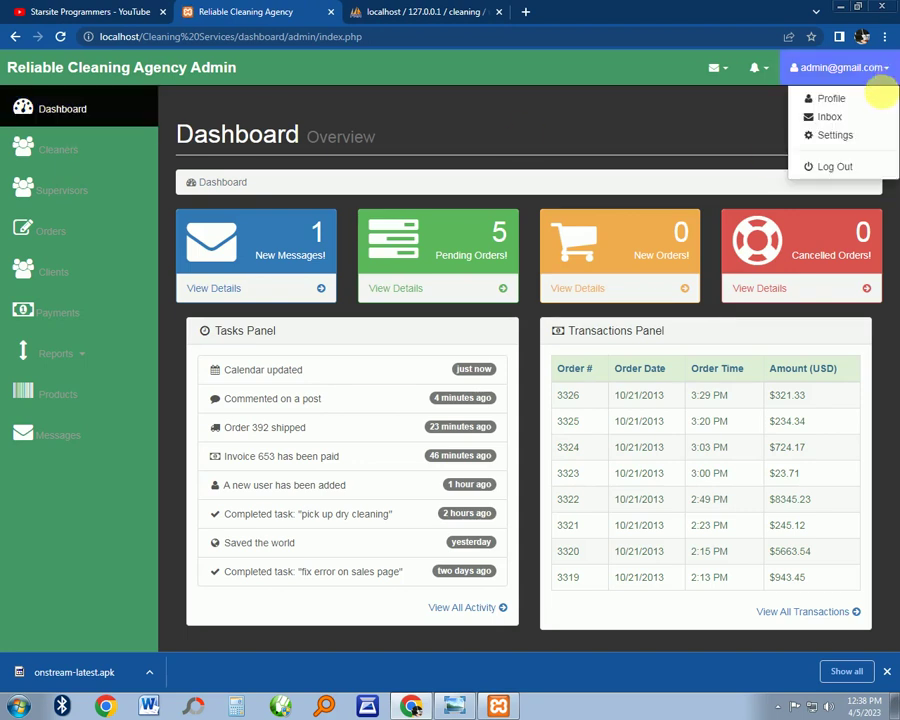
pyautogui.click(846, 176)
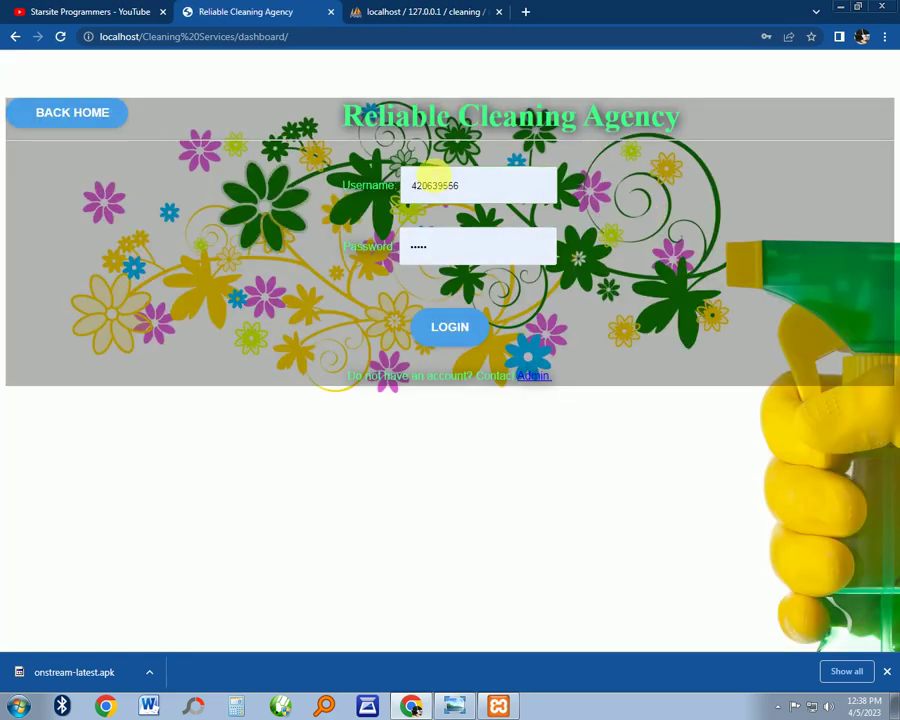
# Copy the id 7 supervisor's username from phpMyAdmin's users table
pyautogui.click(432, 18)
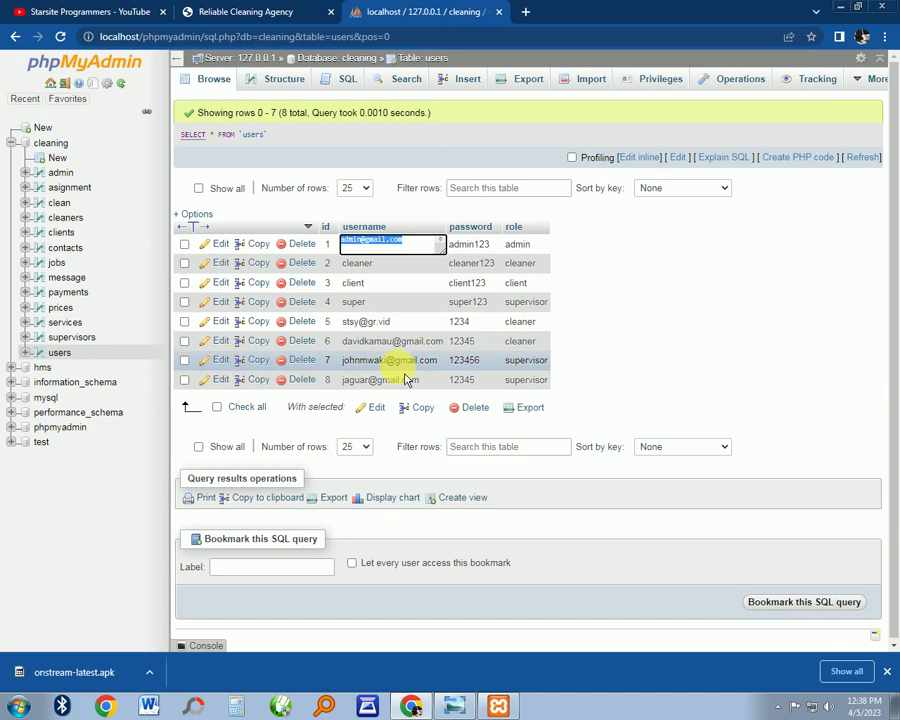
pyautogui.press('Escape')
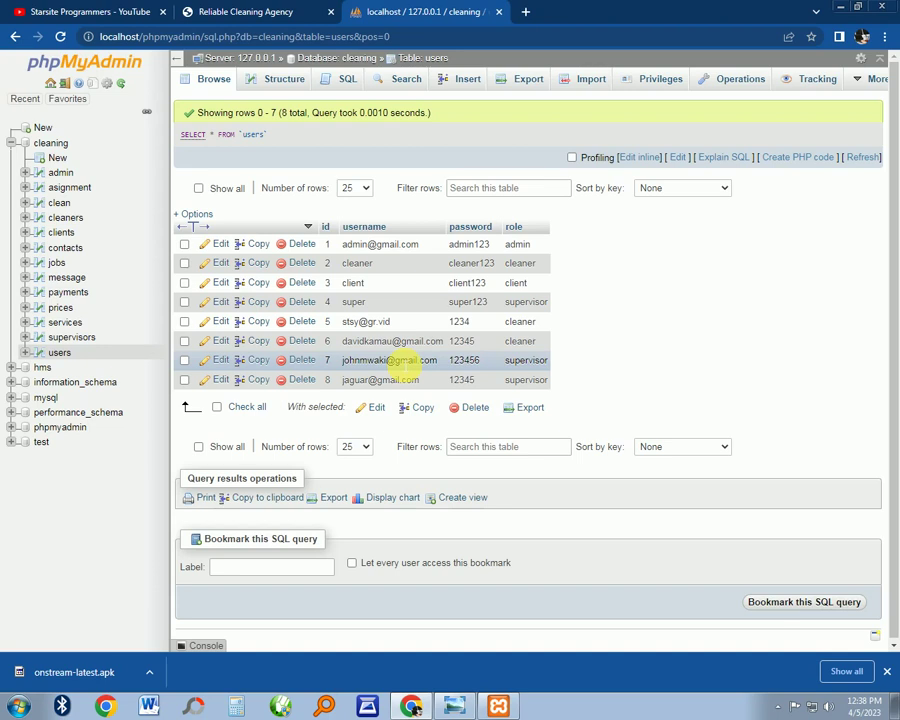
pyautogui.doubleClick(405, 365)
pyautogui.rightClick(405, 362)
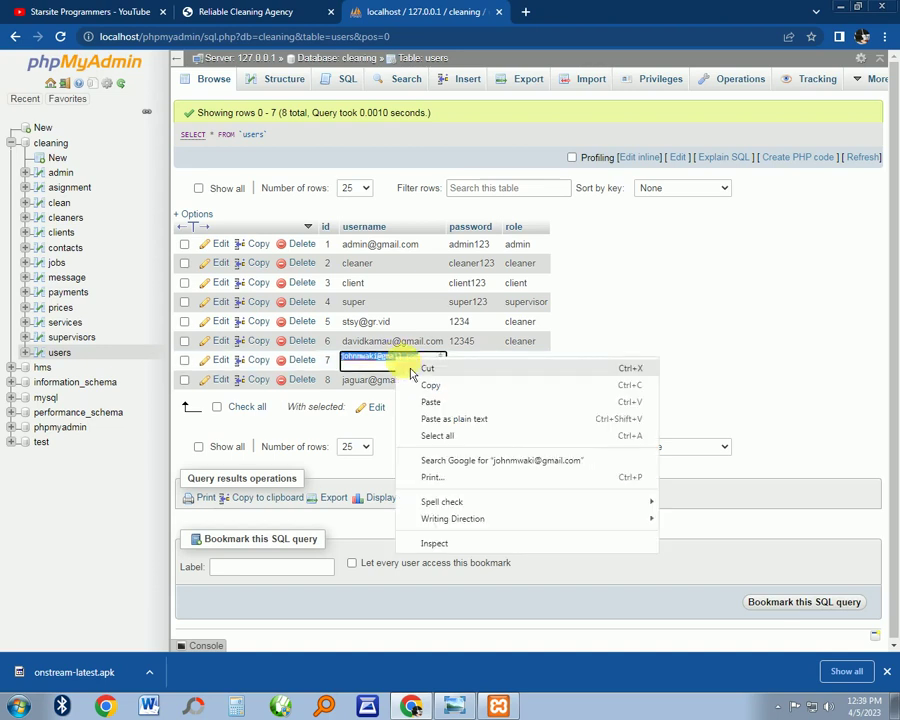
pyautogui.click(430, 385)
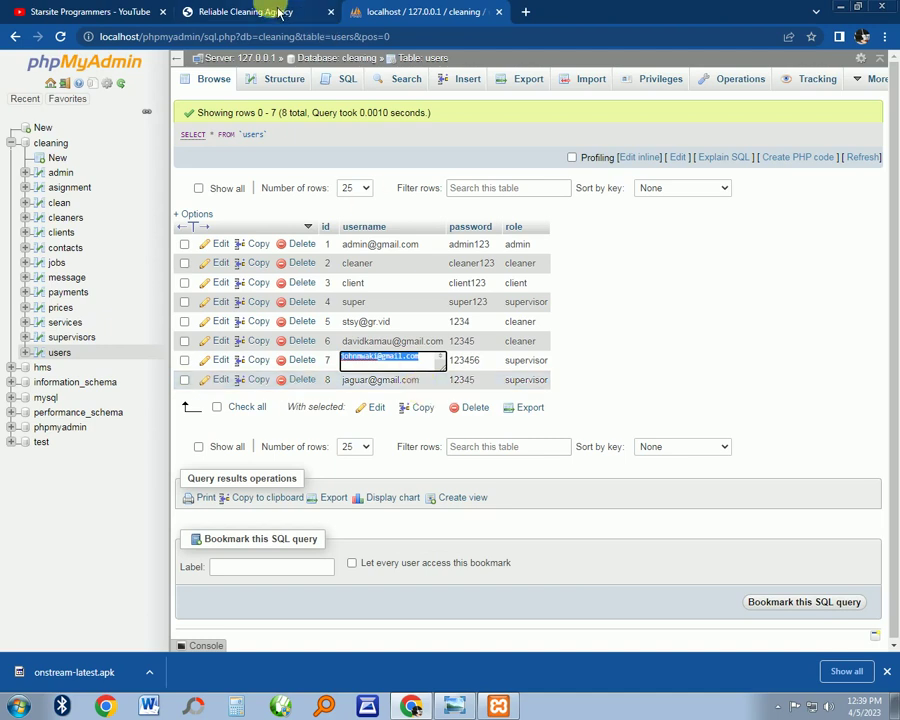
# Paste the supervisor username and password into the login form and attempt to log in
pyautogui.click(252, 11)
pyautogui.doubleClick(440, 197)
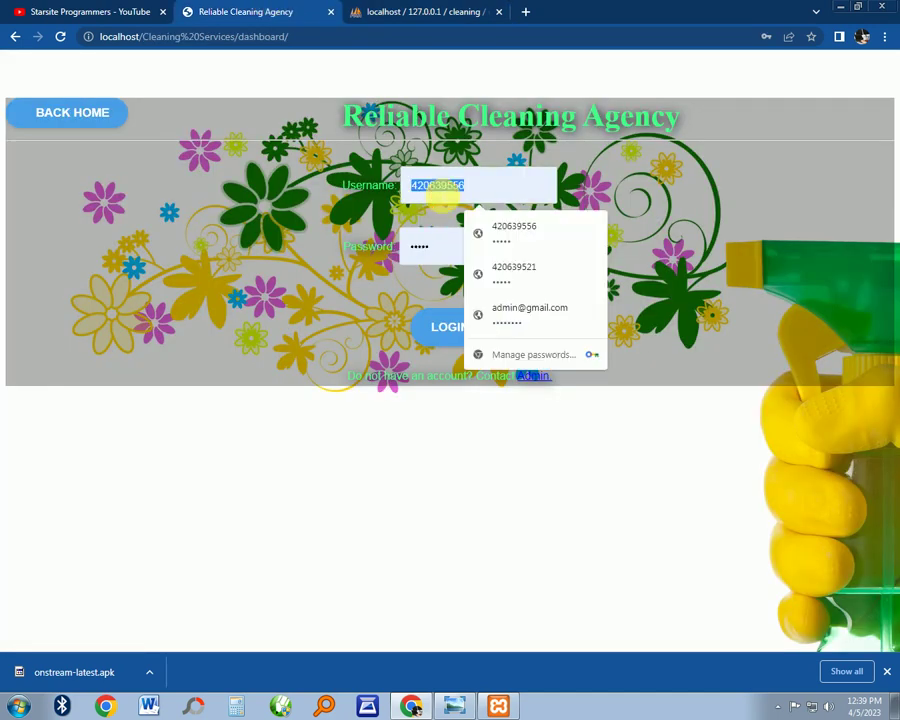
pyautogui.rightClick(445, 190)
pyautogui.click(470, 253)
pyautogui.doubleClick(425, 247)
pyautogui.rightClick(430, 247)
pyautogui.click(474, 333)
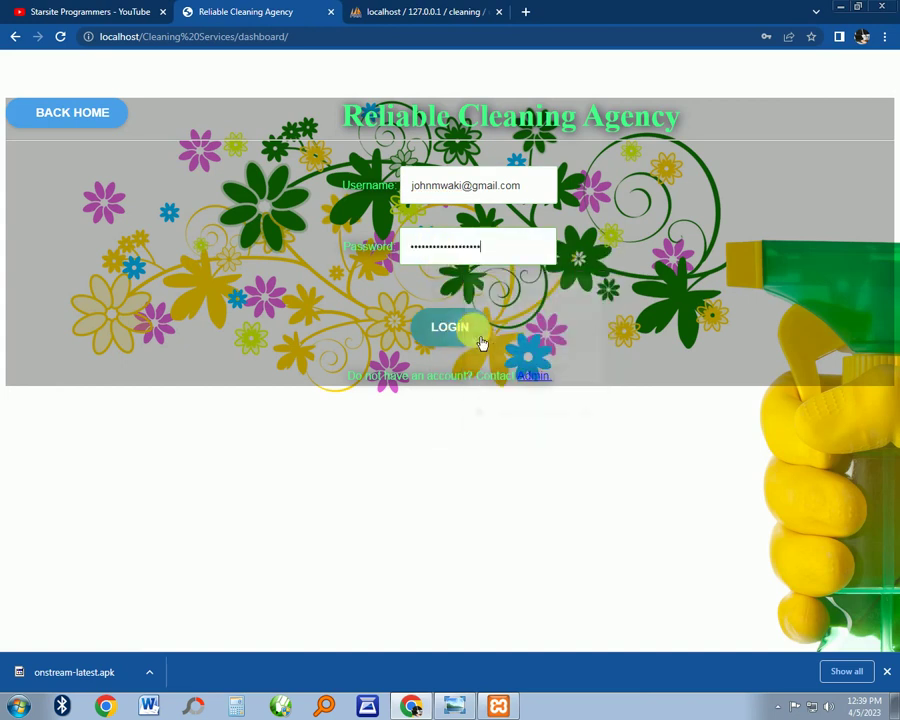
pyautogui.click(465, 338)
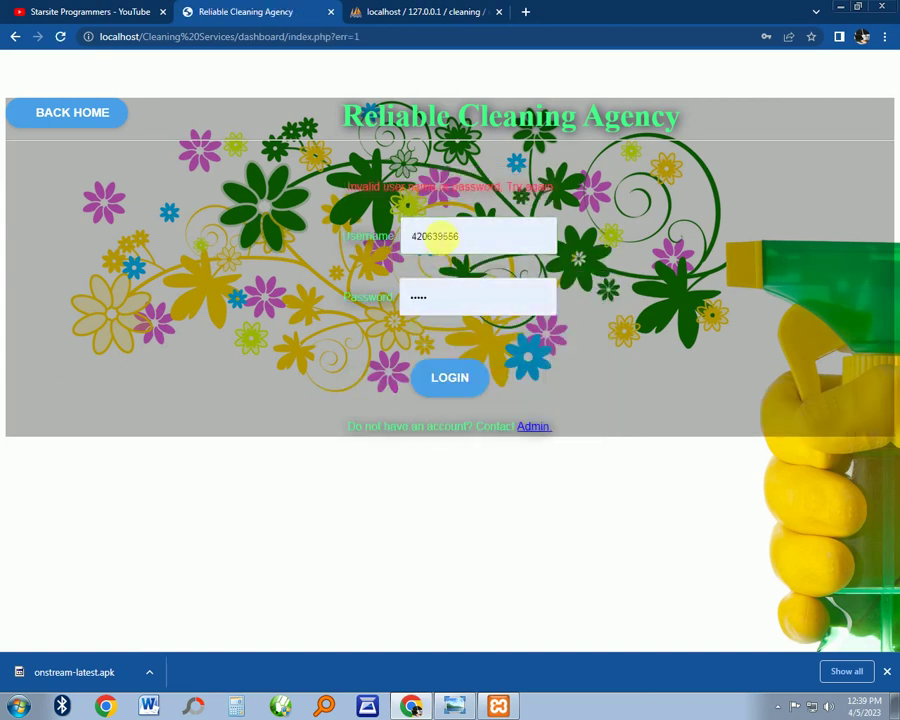
# After the invalid-login error, re-paste the supervisor username and start retyping the password
pyautogui.doubleClick(437, 236)
pyautogui.rightClick(437, 236)
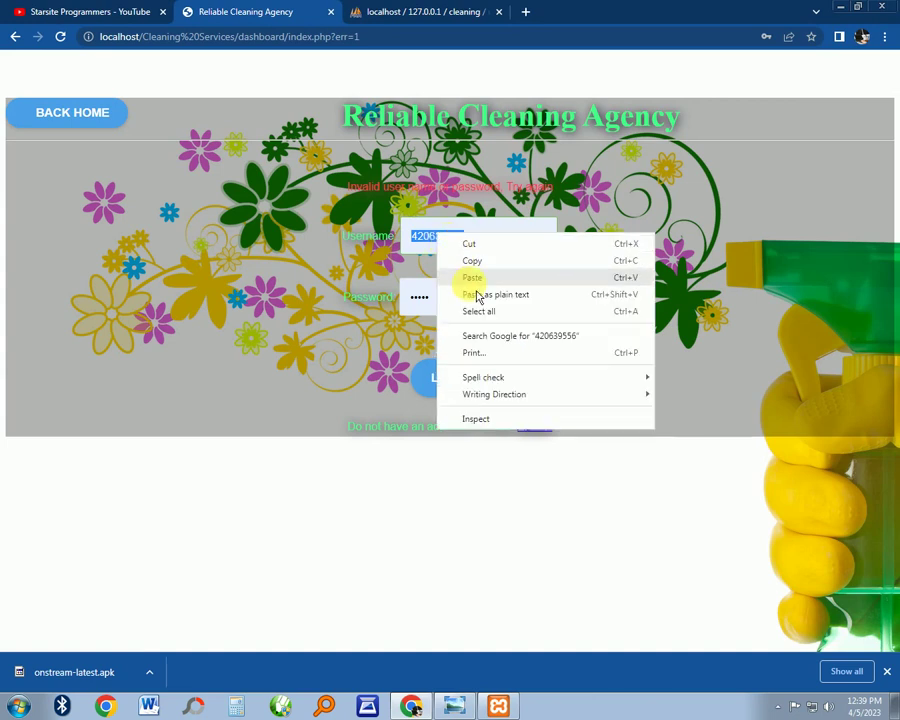
pyautogui.click(480, 276)
pyautogui.click(424, 297)
pyautogui.doubleClick(424, 297)
pyautogui.write('1')
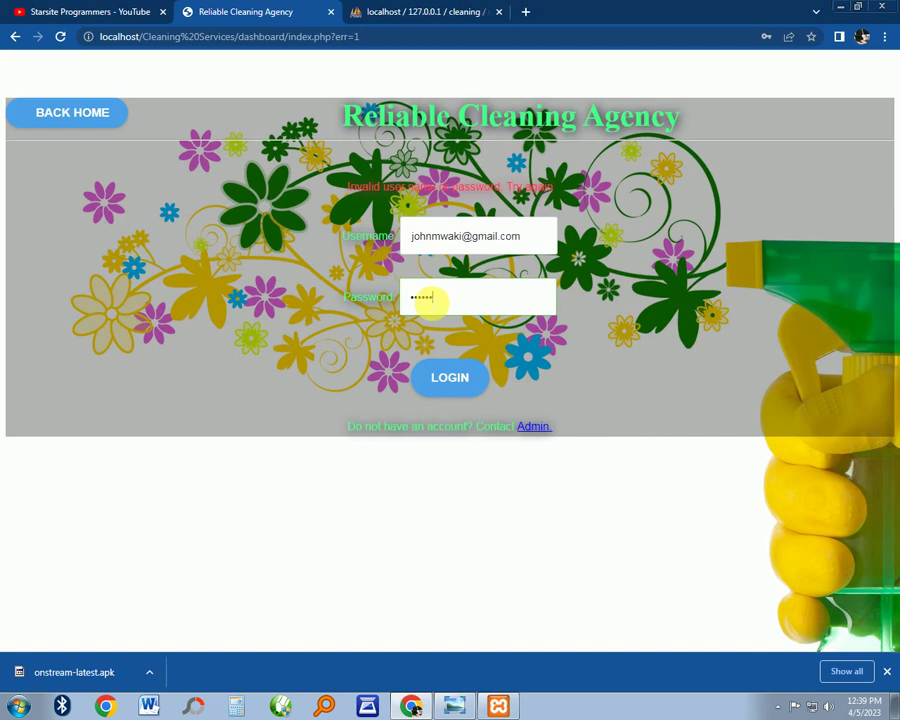
# Sign in as the supervisor and save the login in Chrome
pyautogui.click(449, 377)
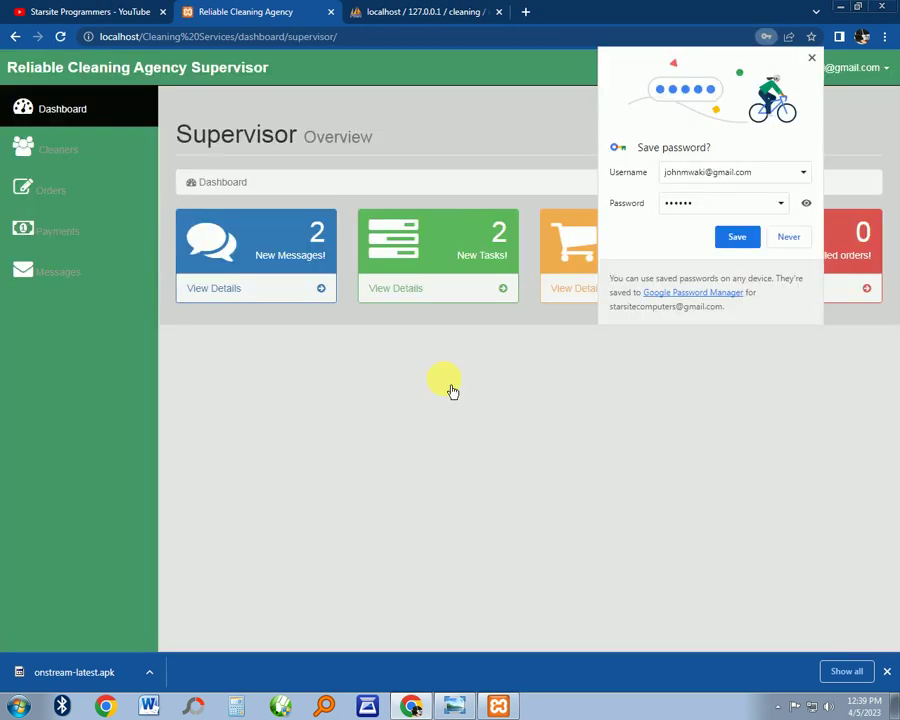
pyautogui.click(733, 236)
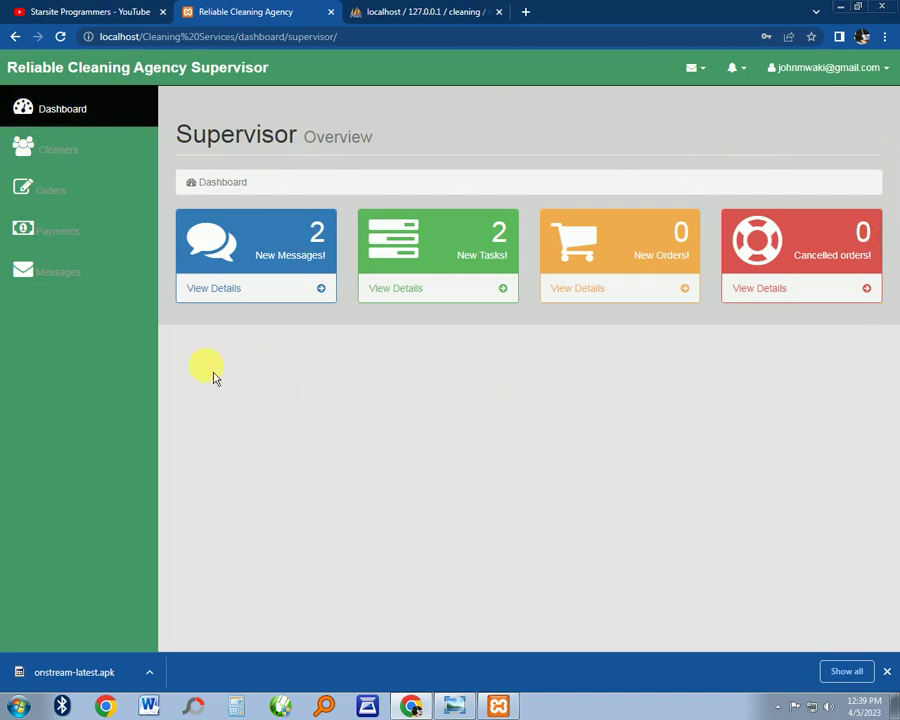
pyautogui.click(831, 79)
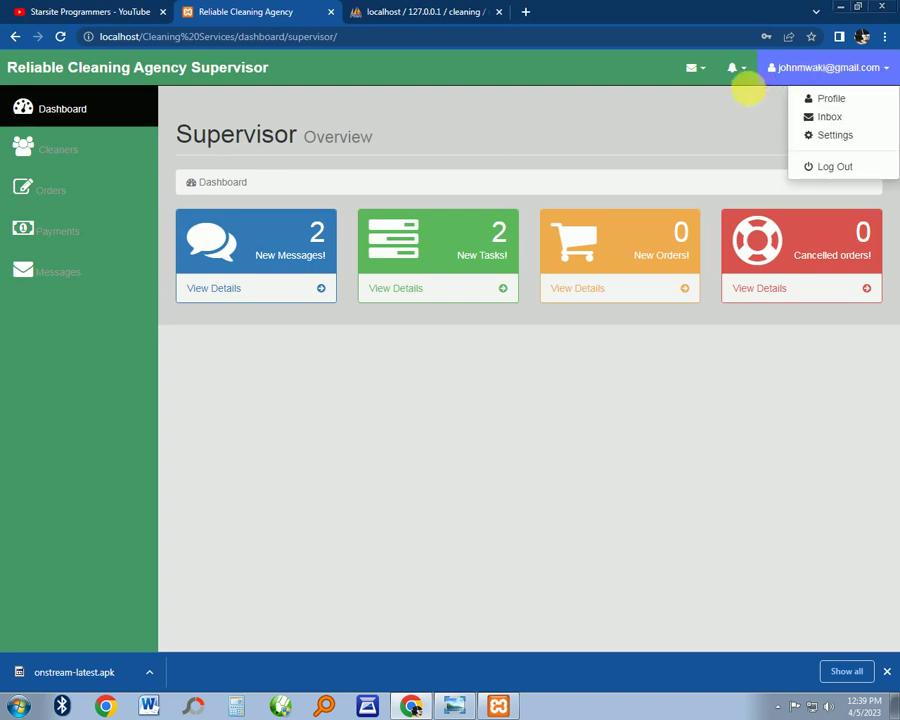
pyautogui.click(707, 123)
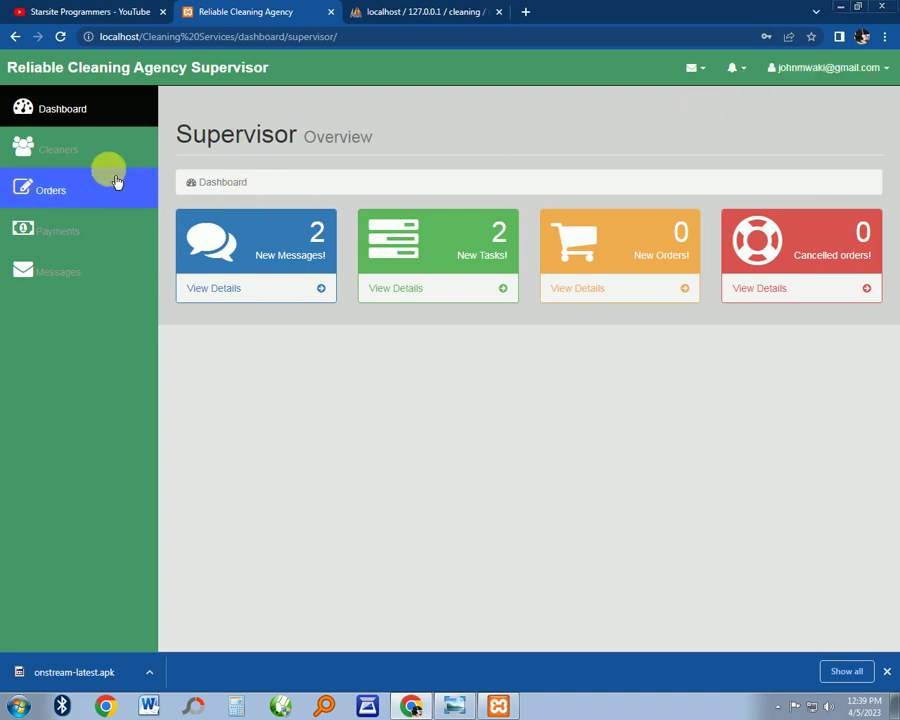
# Review the supervisor's cleaners list with cleaner1, then go to Orders listing #5 and #2
pyautogui.click(100, 152)
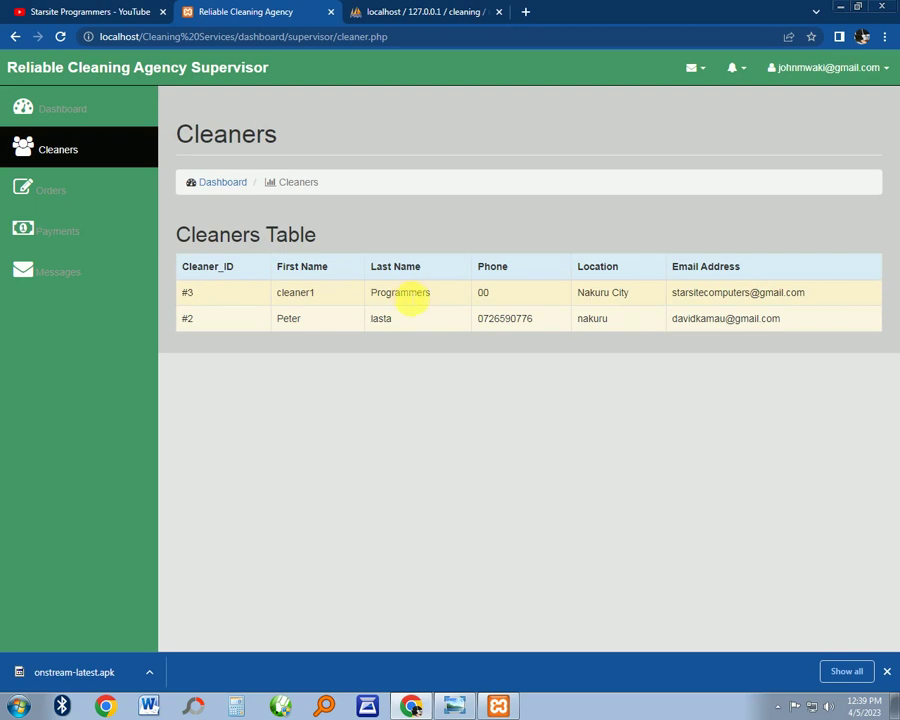
pyautogui.moveTo(320, 296); pyautogui.dragTo(258, 310)
pyautogui.click(329, 303)
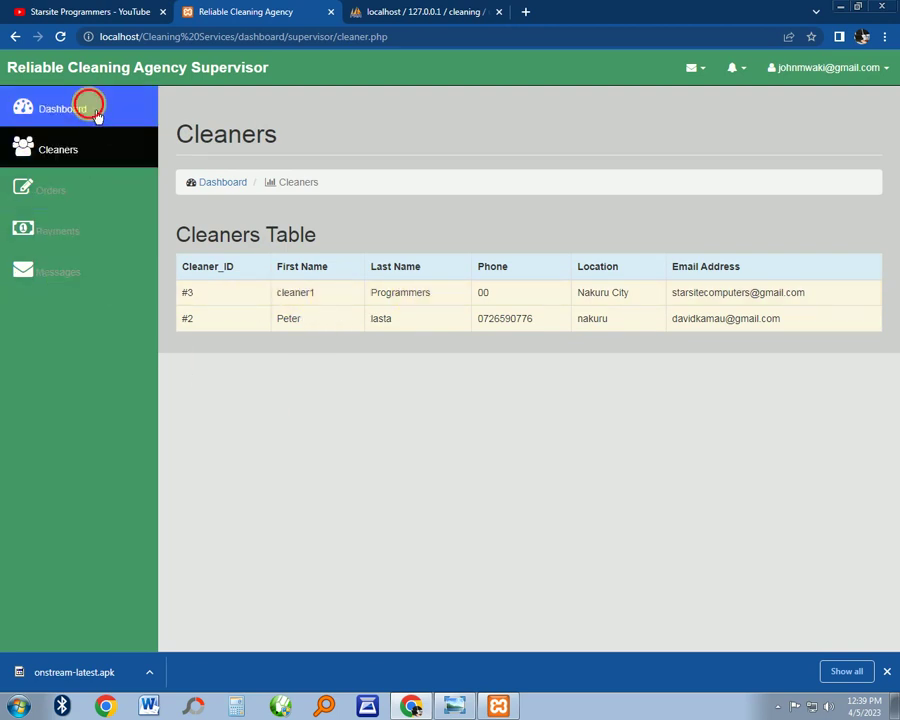
pyautogui.click(92, 112)
pyautogui.click(115, 153)
pyautogui.click(110, 195)
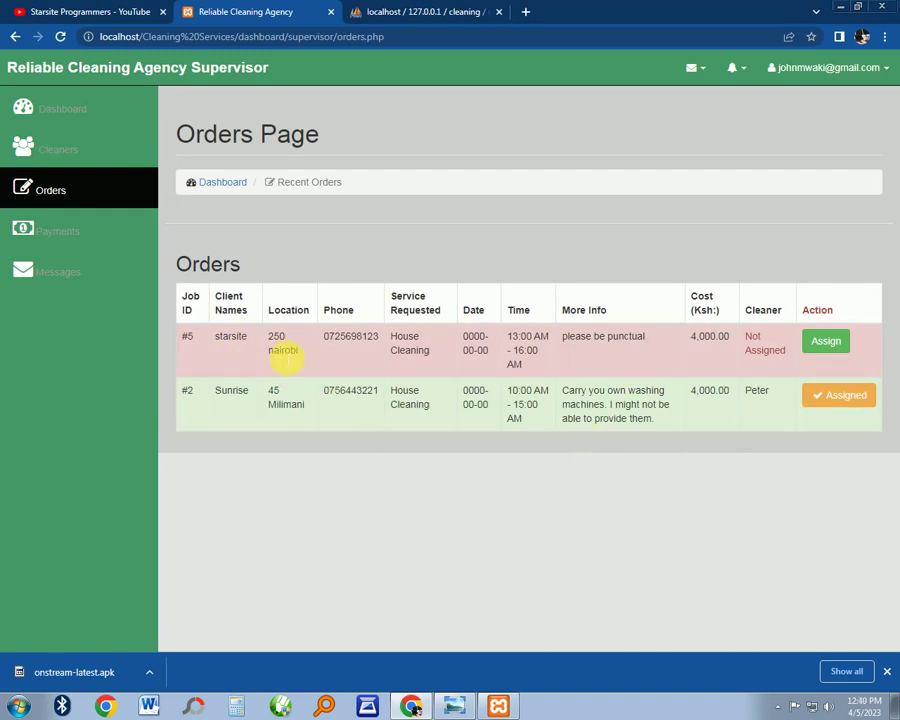
# Start assigning order #5 and choose cleaner1 from the available cleaners
pyautogui.moveTo(650, 338); pyautogui.dragTo(180, 330)
pyautogui.click(550, 345)
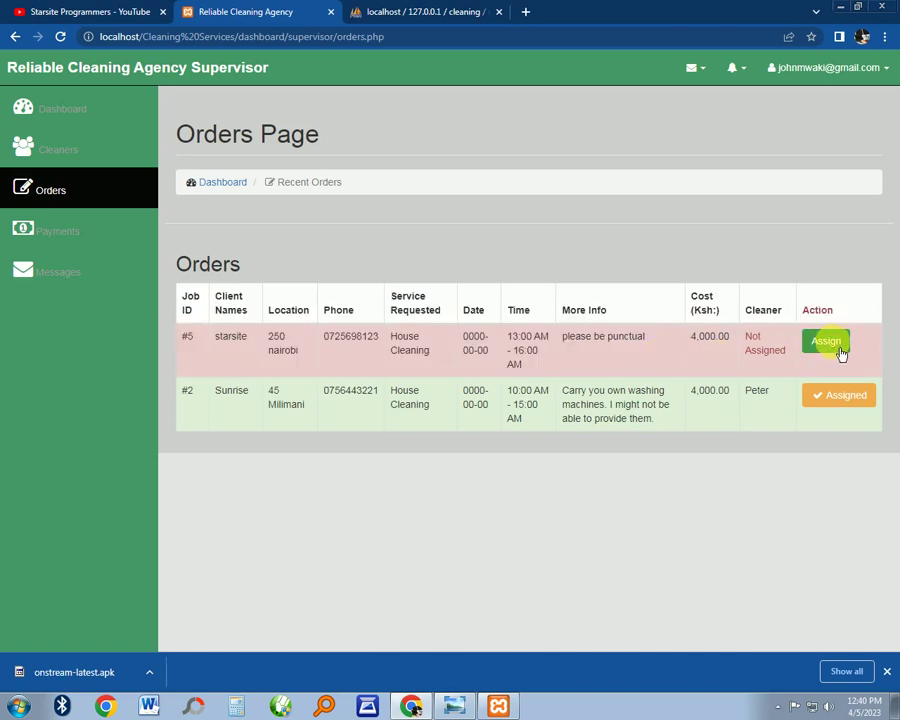
pyautogui.click(838, 348)
pyautogui.click(507, 281)
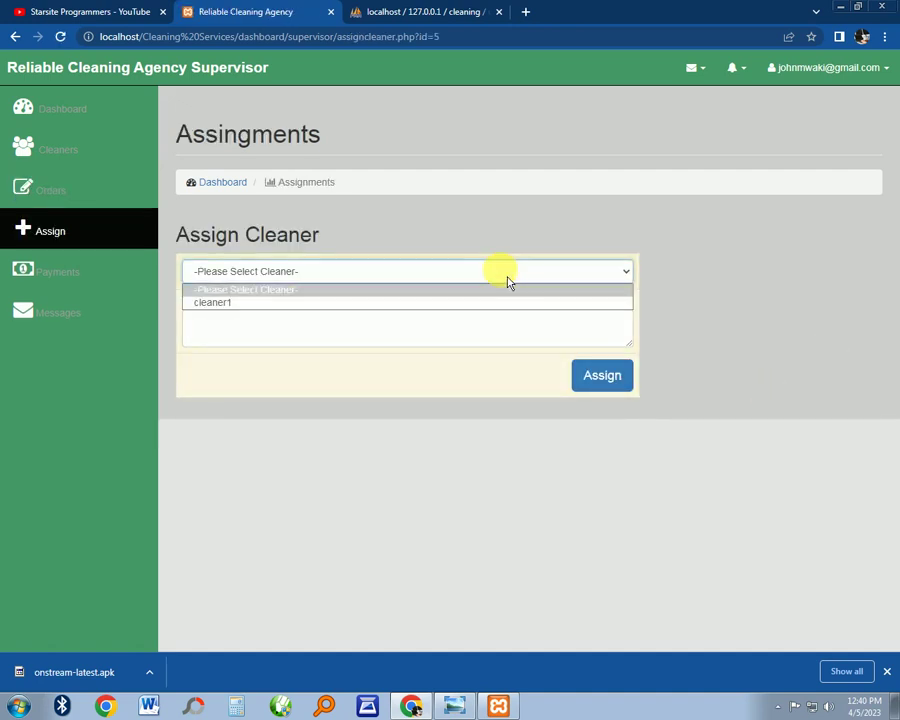
pyautogui.click(488, 308)
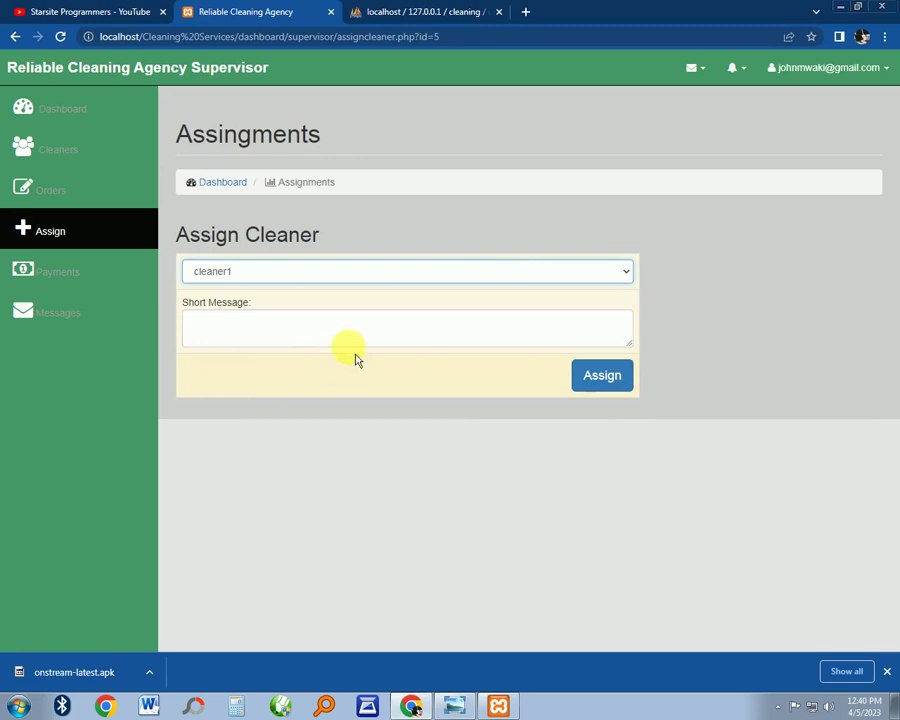
# Add the spell-checked note 'be pantual please' and confirm the assignment to cleaner1
pyautogui.click(365, 322)
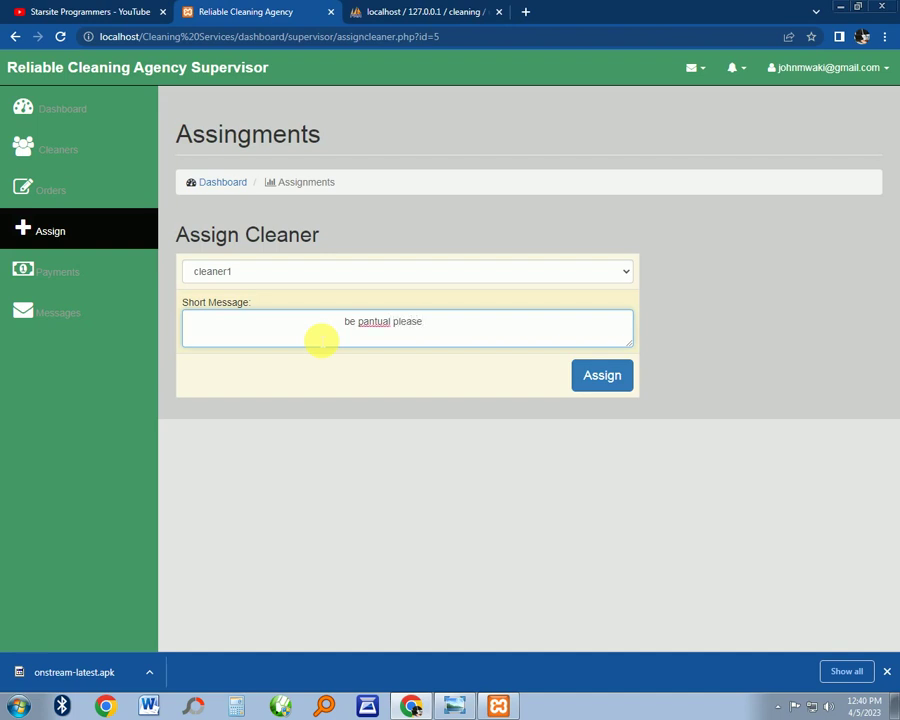
pyautogui.rightClick(375, 329)
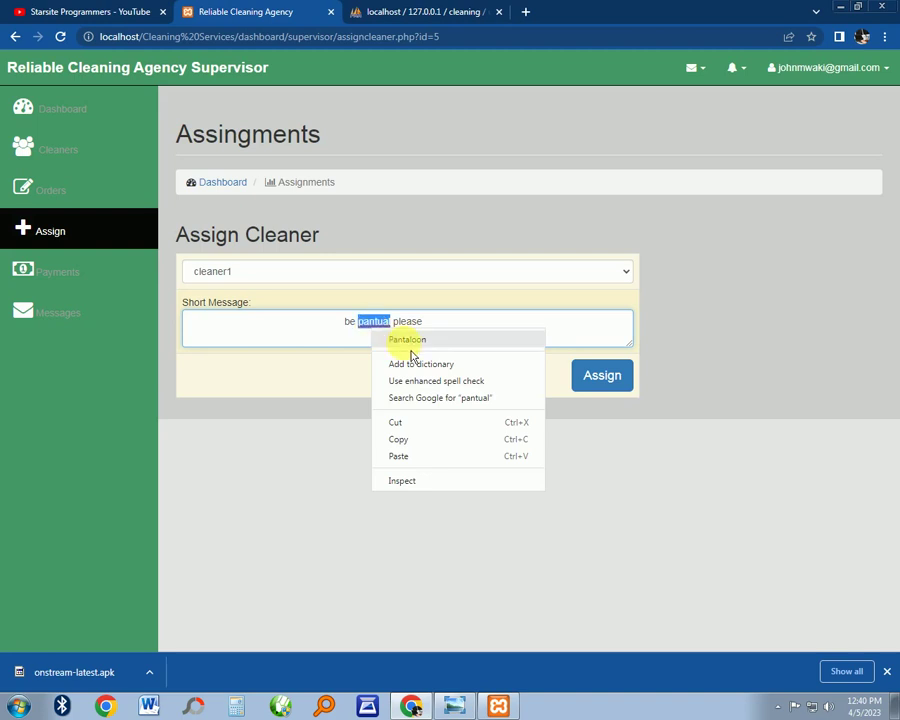
pyautogui.click(407, 340)
pyautogui.click(597, 374)
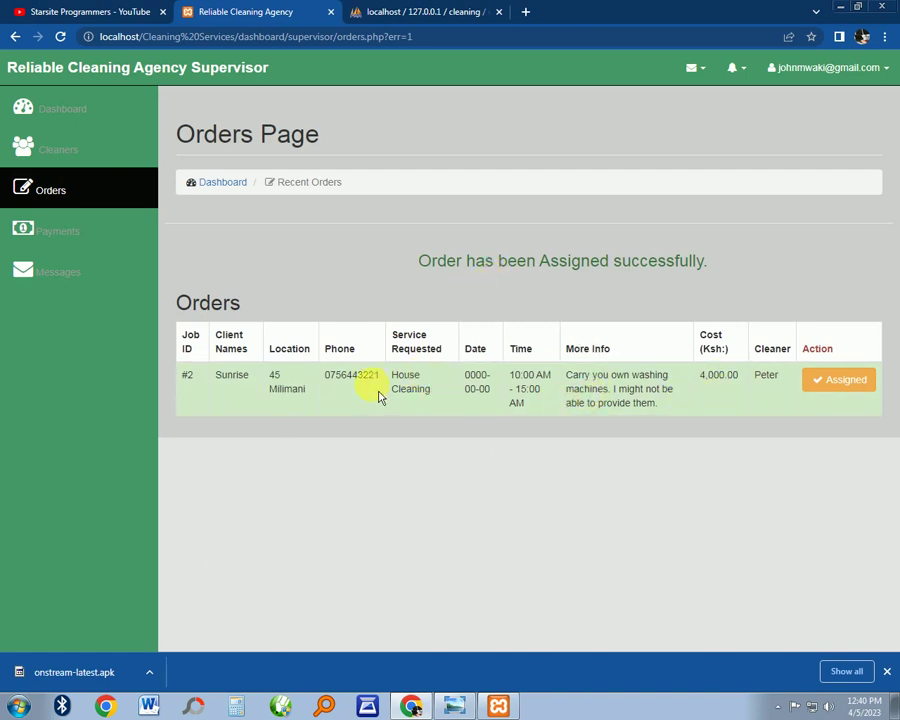
# Review the Payments and cleaner Messages pages, then log out of the supervisor account
pyautogui.click(124, 238)
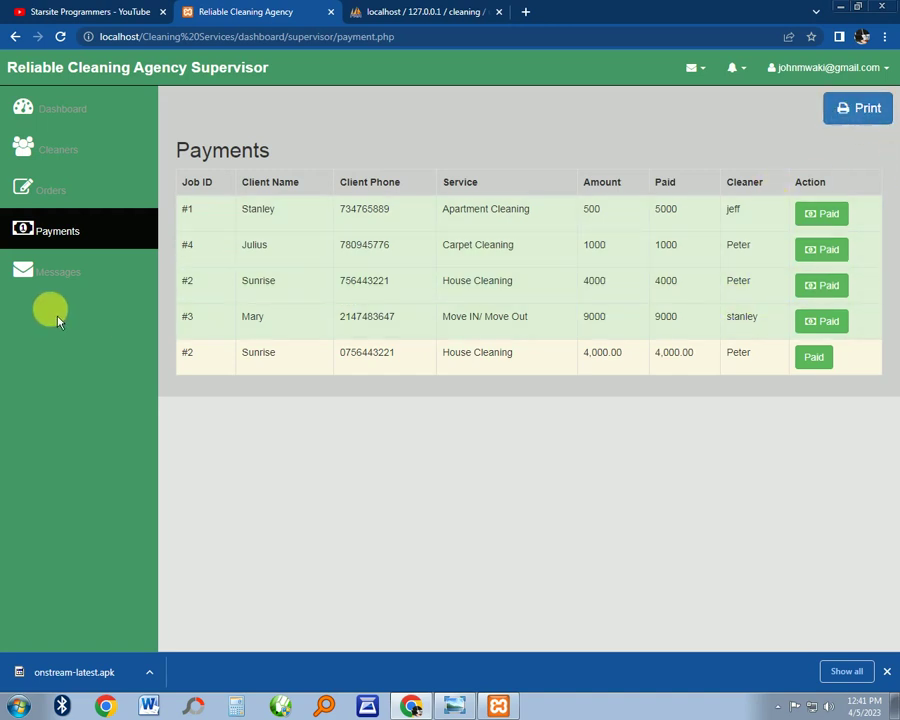
pyautogui.click(70, 274)
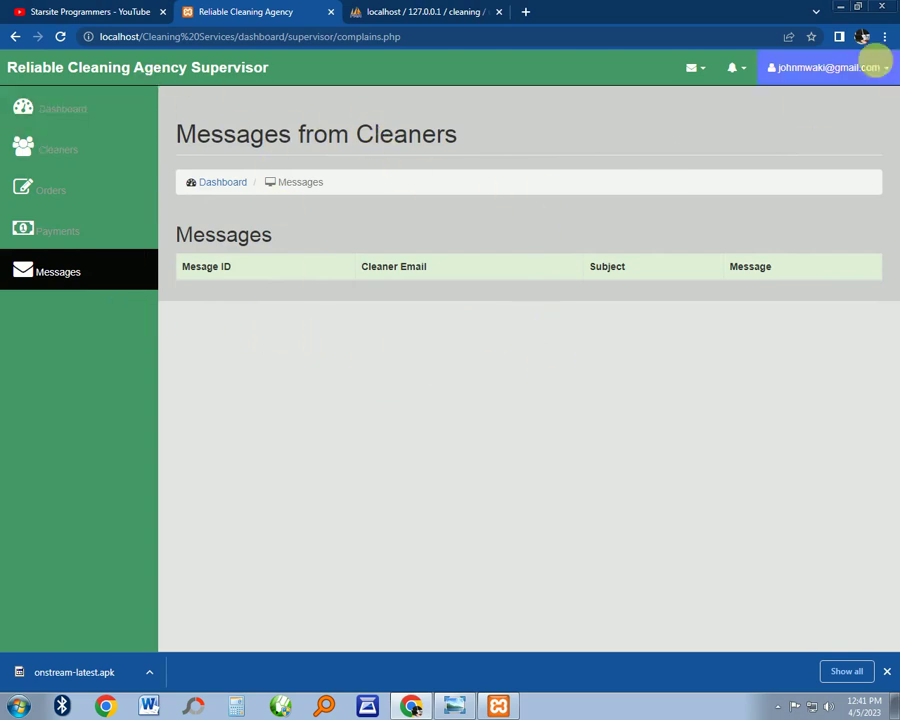
pyautogui.click(872, 67)
pyautogui.click(836, 167)
# Refresh phpMyAdmin's users table so it shows 9 accounts, including the new id 0 cleaner
pyautogui.click(398, 12)
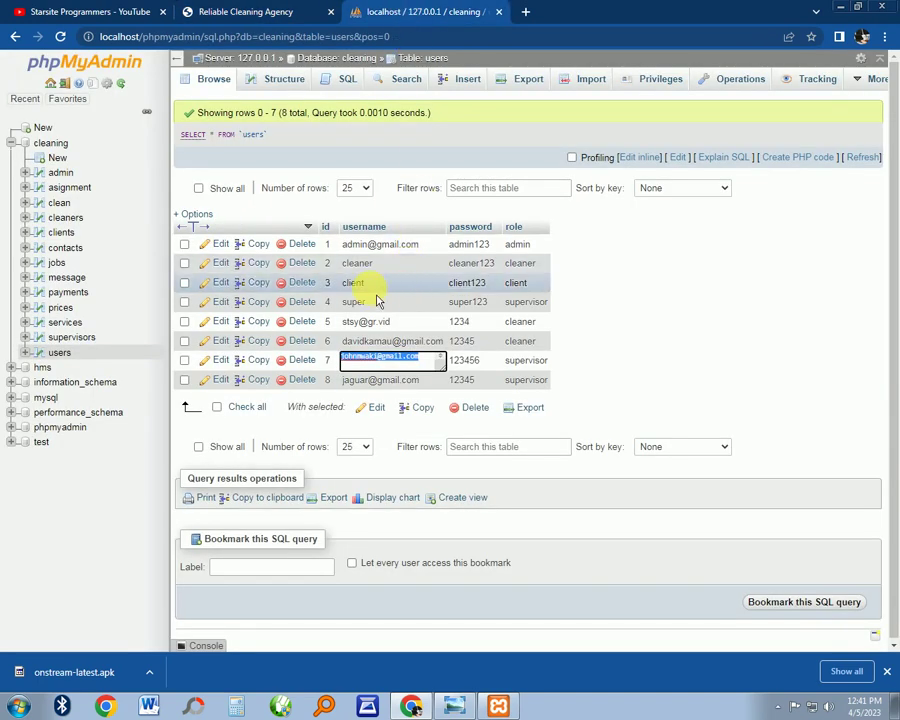
pyautogui.click(684, 316)
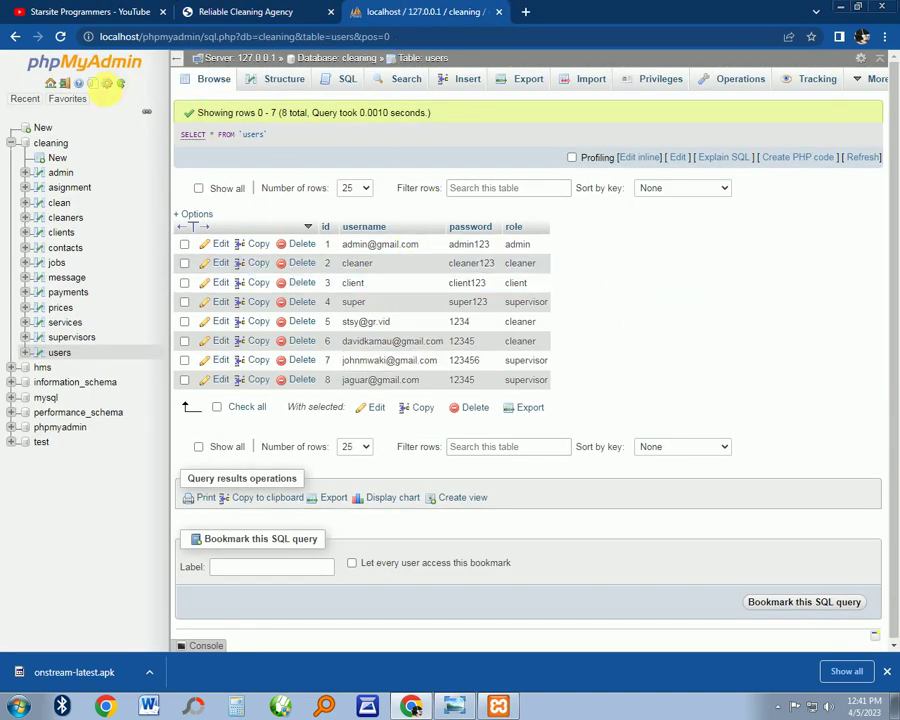
pyautogui.click(60, 36)
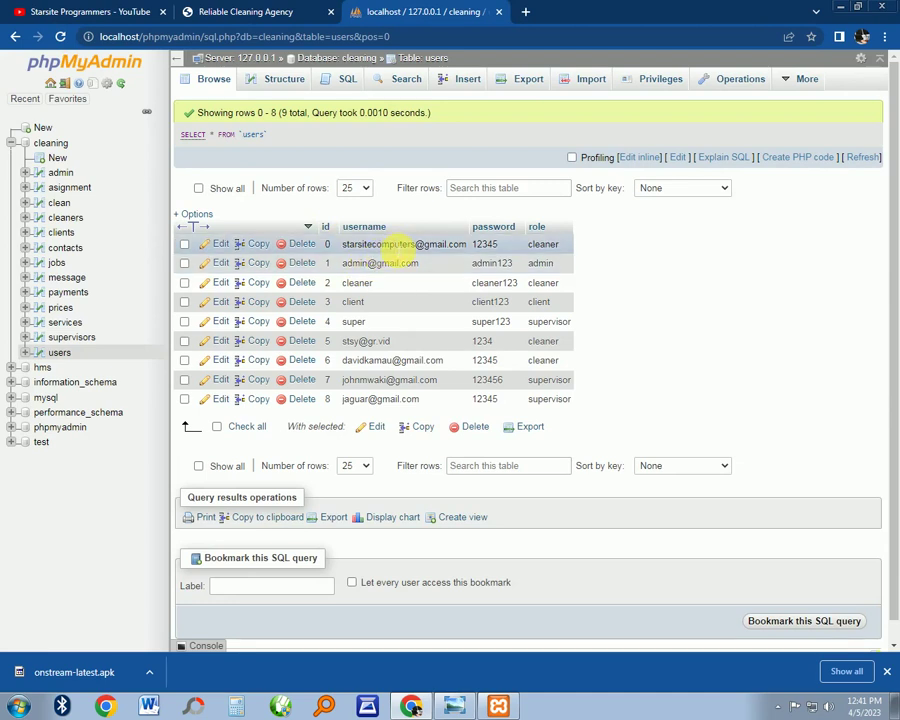
# Copy the id 0 cleaner's username and return to the cleaning agency login page
pyautogui.doubleClick(397, 245)
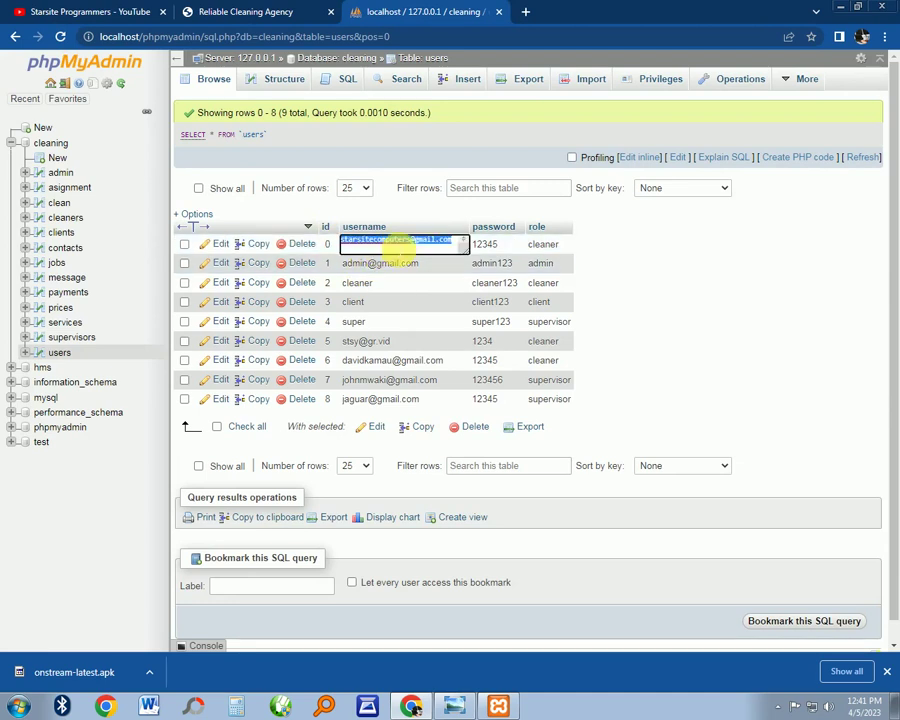
pyautogui.rightClick(400, 243)
pyautogui.click(432, 268)
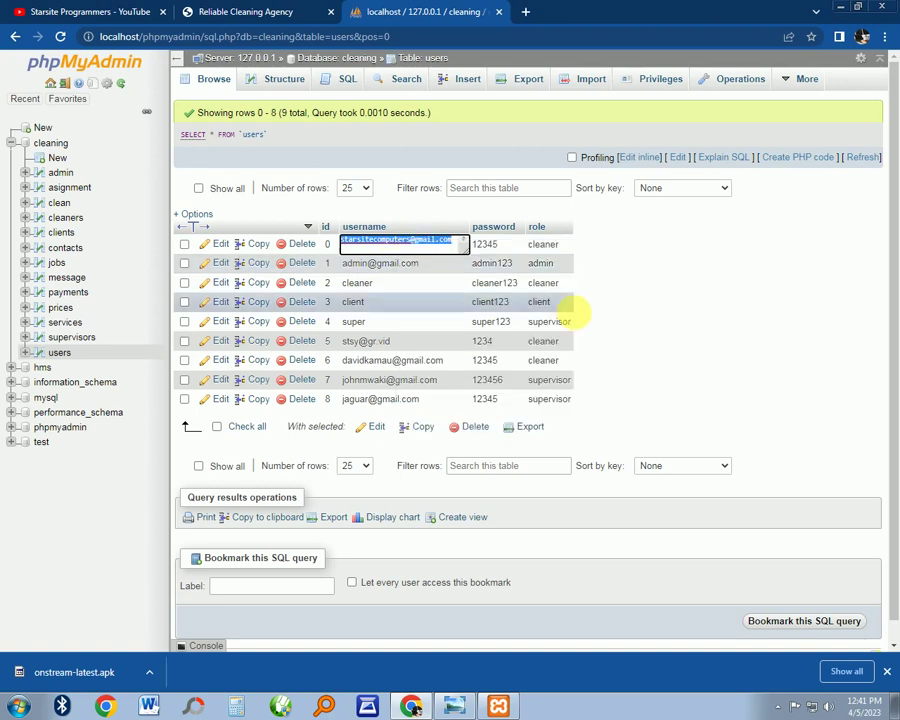
pyautogui.click(55, 11)
pyautogui.click(235, 12)
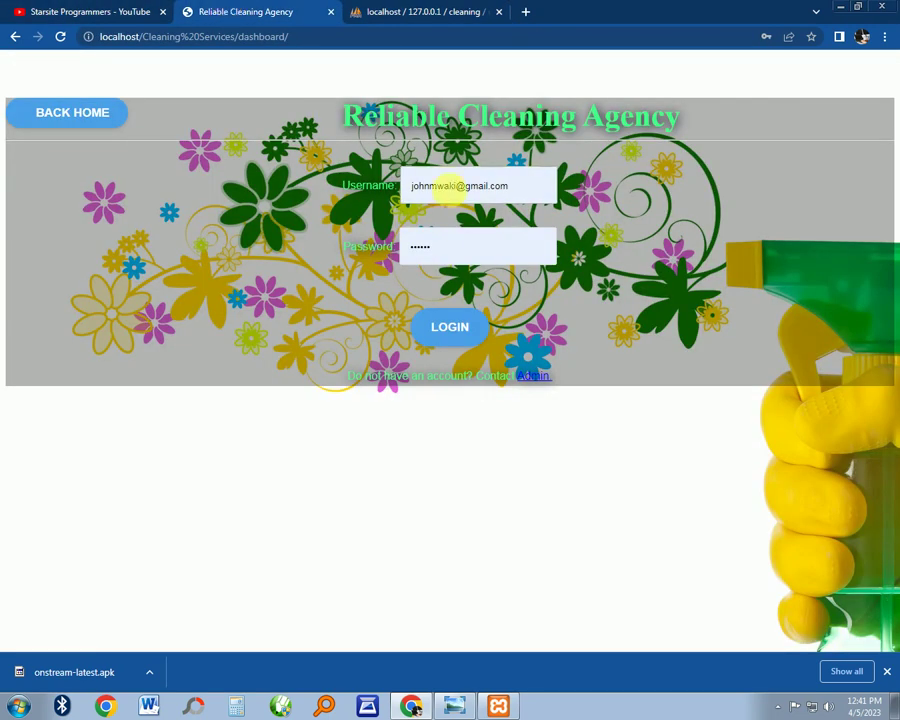
# Paste the cleaner's username, enter a password and attempt login, which returns an invalid-login error
pyautogui.doubleClick(446, 186)
pyautogui.tripleClick(452, 190)
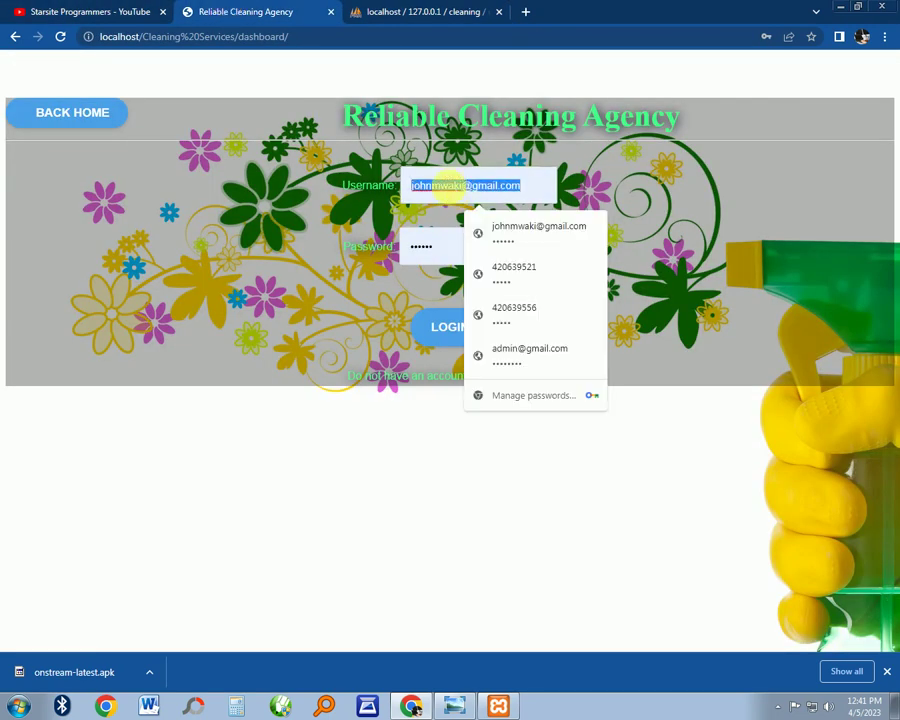
pyautogui.rightClick(454, 191)
pyautogui.click(470, 231)
pyautogui.doubleClick(420, 246)
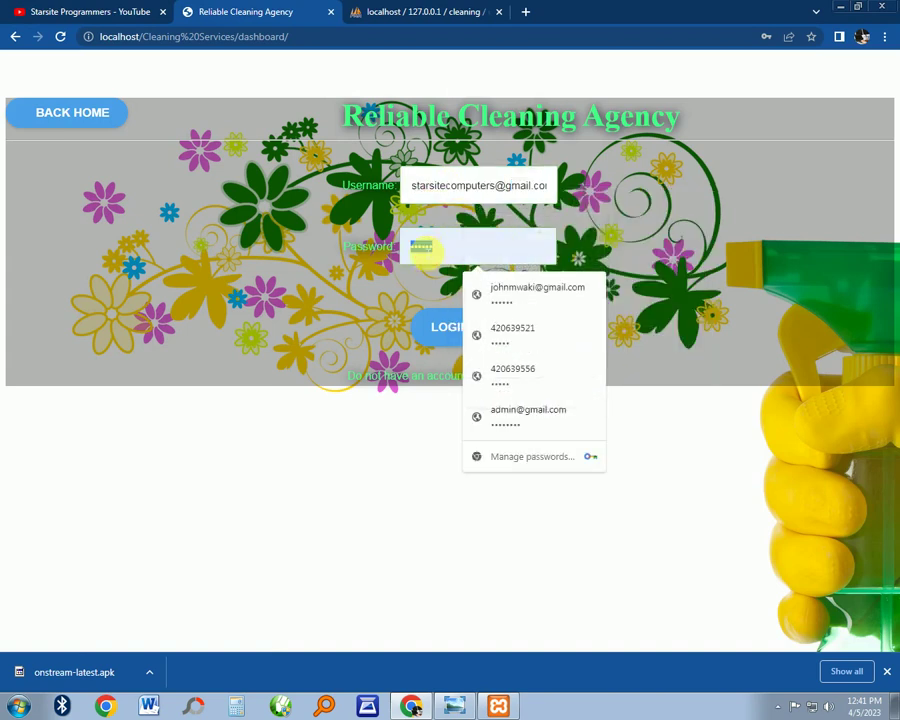
pyautogui.write('12')
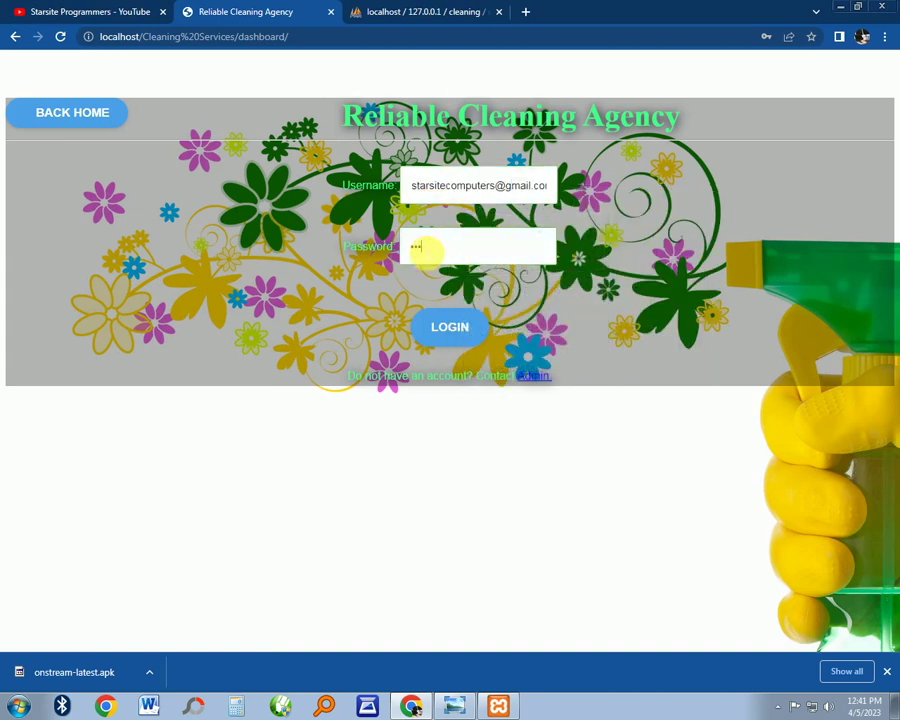
pyautogui.click(449, 327)
# Re-paste the cleaner username, retype the password and sign in to the cleaner Panel Overview
pyautogui.tripleClick(430, 236)
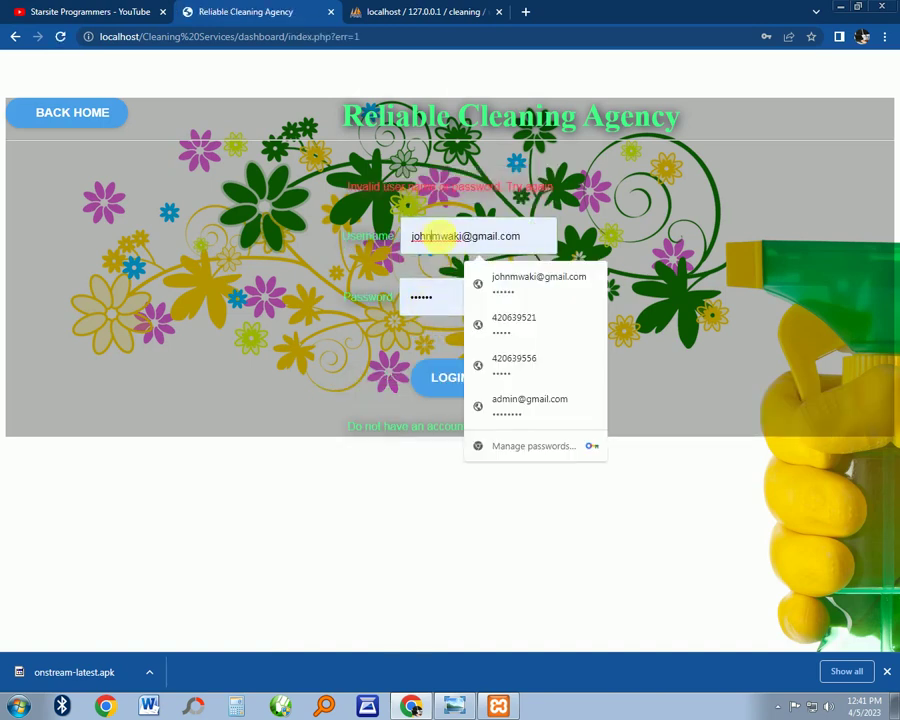
pyautogui.rightClick(428, 236)
pyautogui.click(444, 277)
pyautogui.doubleClick(424, 303)
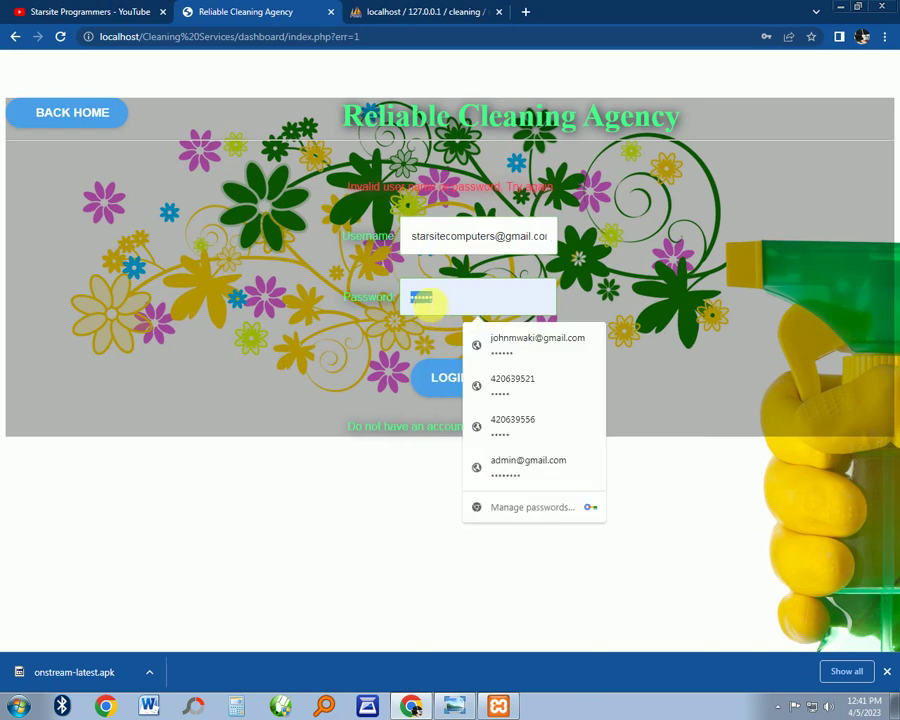
pyautogui.write('123')
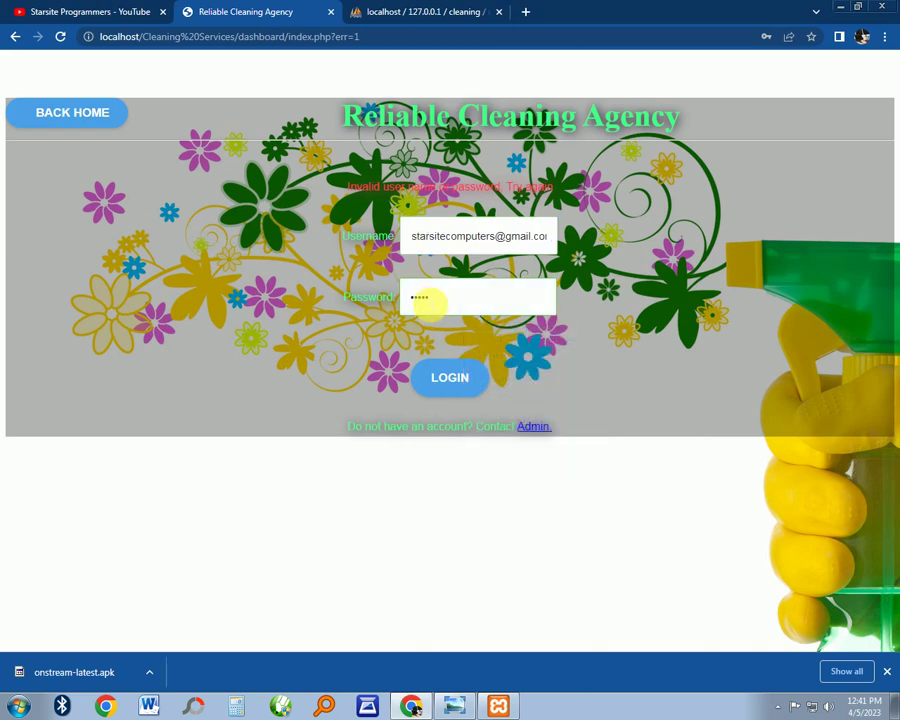
pyautogui.click(458, 377)
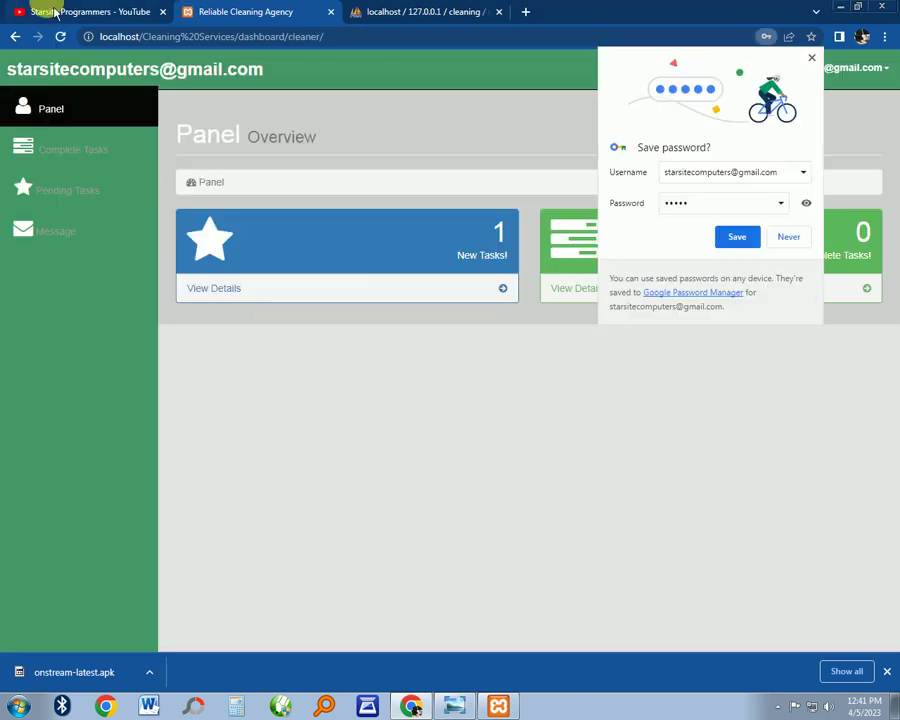
# Save the cleaner's login in Chrome and glance at the account menu
pyautogui.click(737, 236)
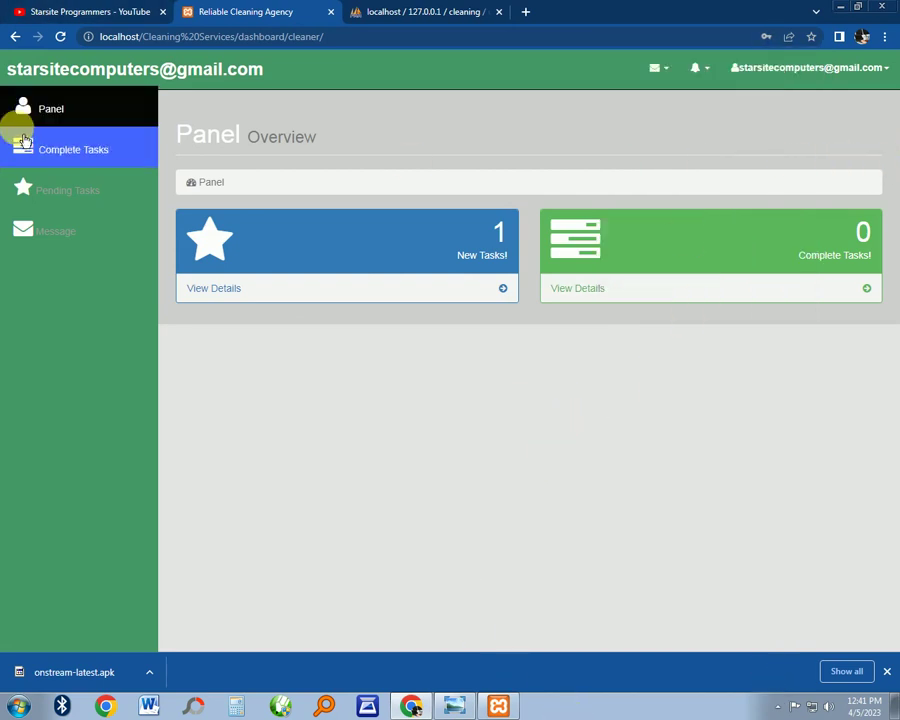
pyautogui.click(838, 80)
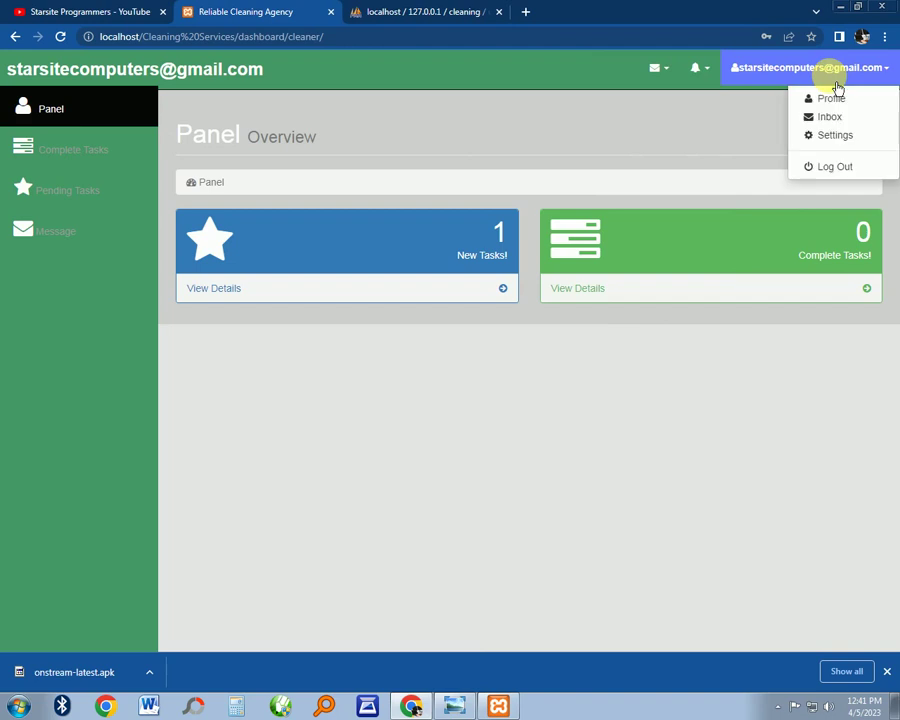
pyautogui.click(762, 108)
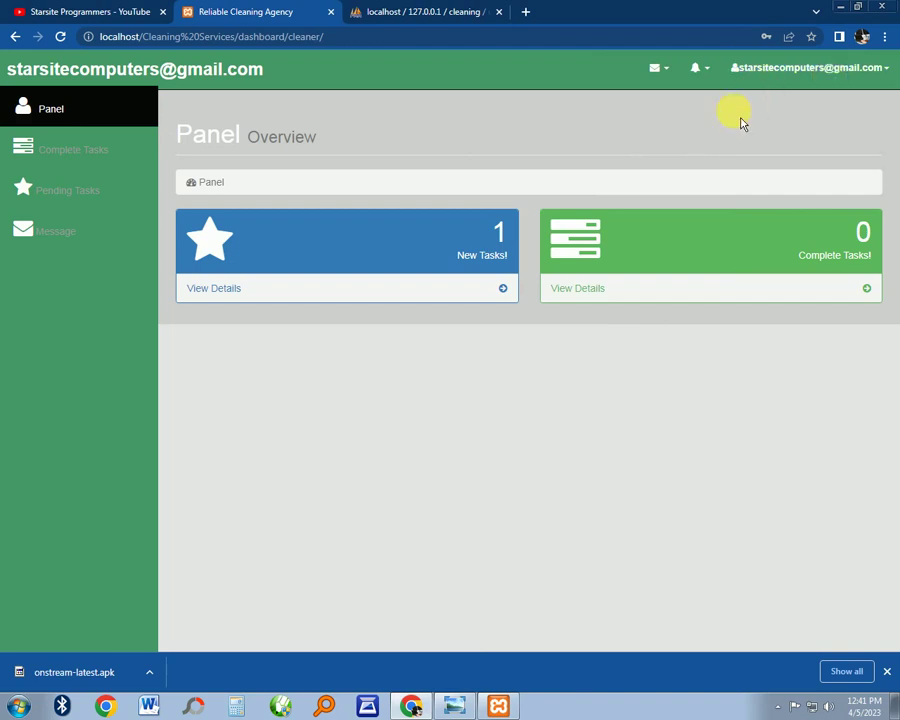
# Browse Complete Tasks, Pending Tasks and Message, ending on Pending Tasks with job #5, House Cleaning
pyautogui.click(90, 166)
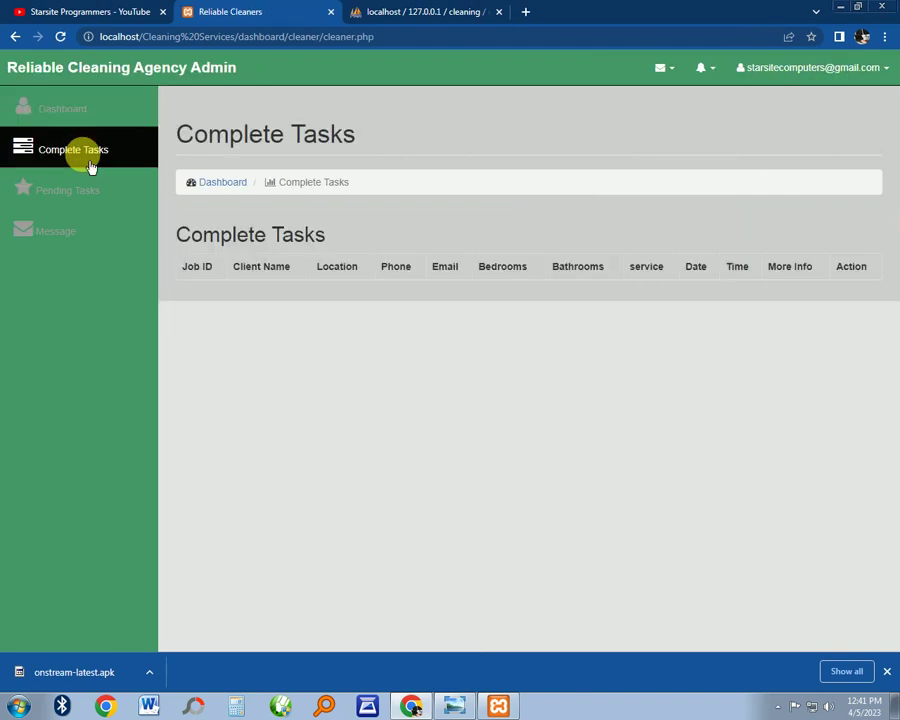
pyautogui.click(88, 195)
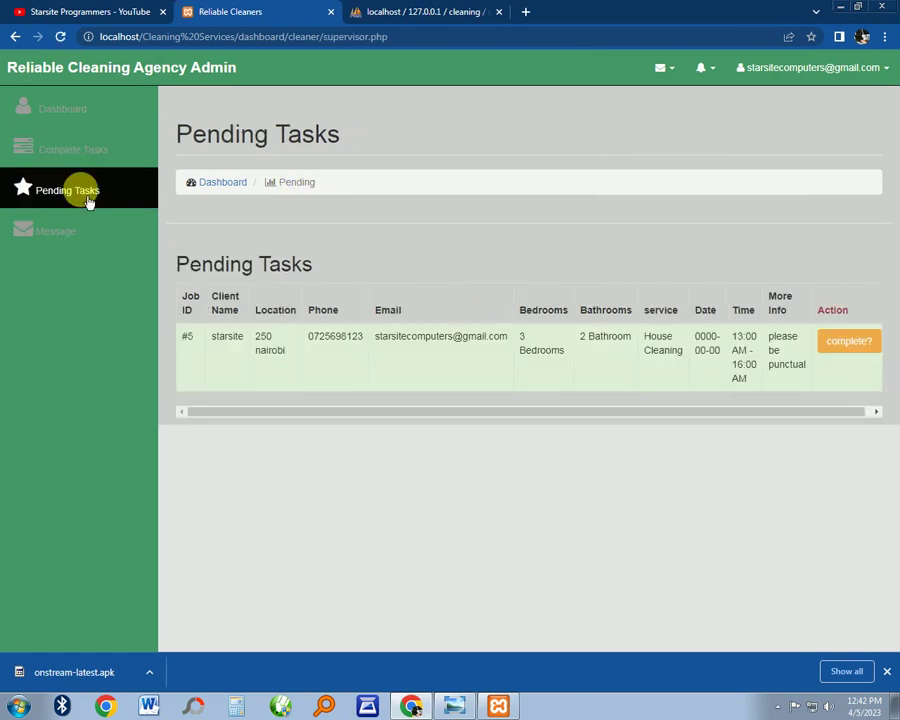
pyautogui.click(100, 231)
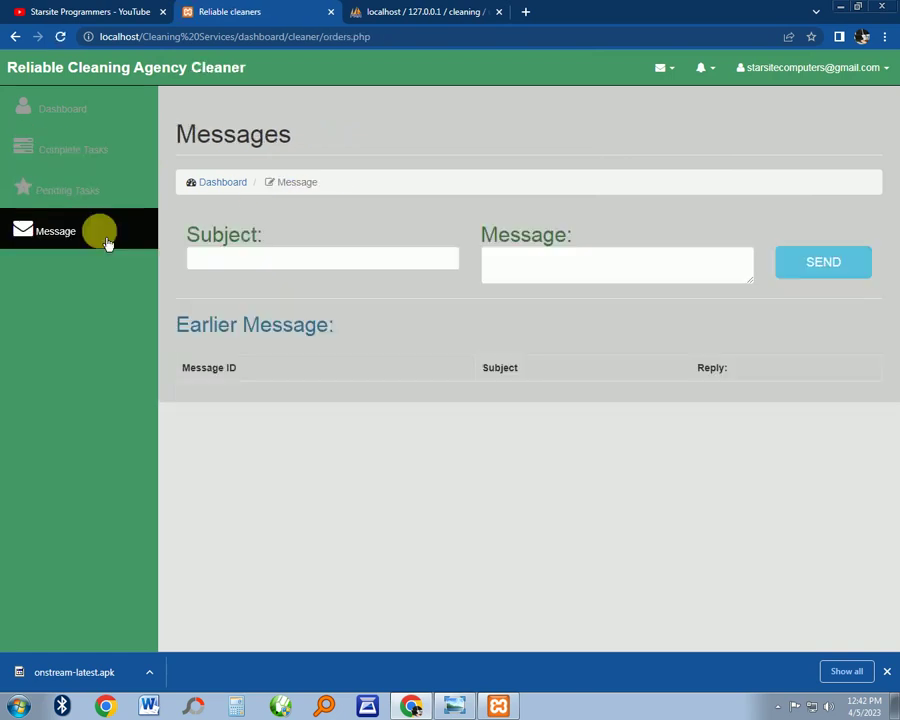
pyautogui.click(238, 262)
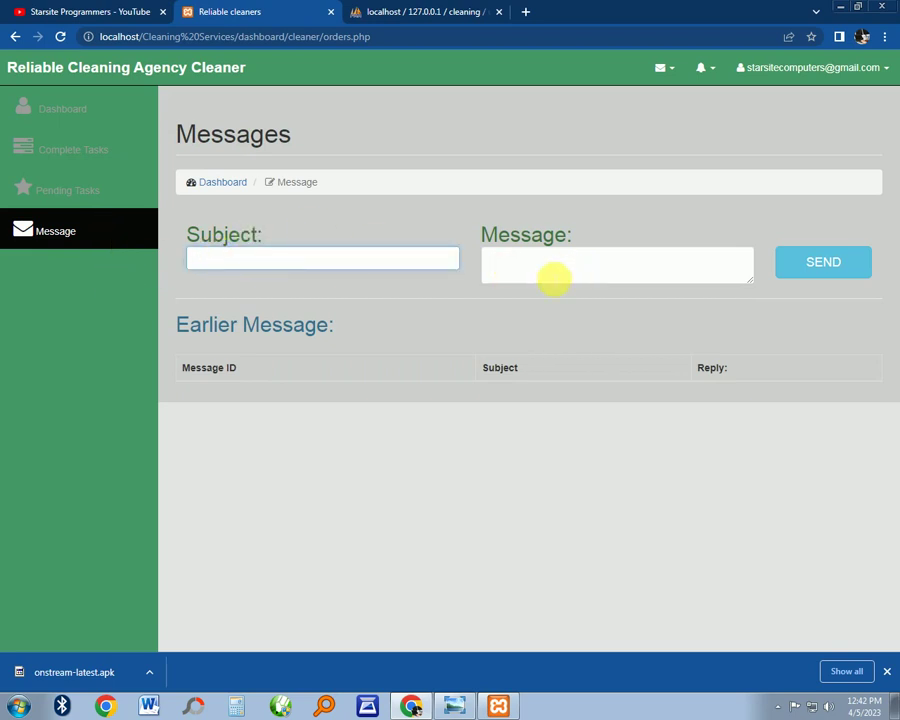
pyautogui.click(543, 268)
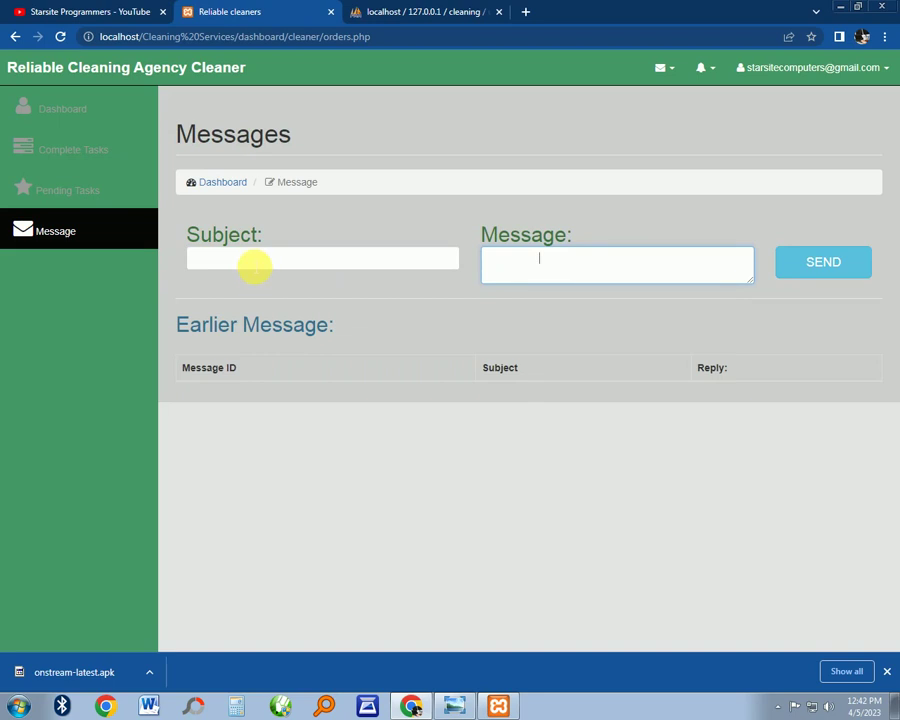
pyautogui.click(100, 190)
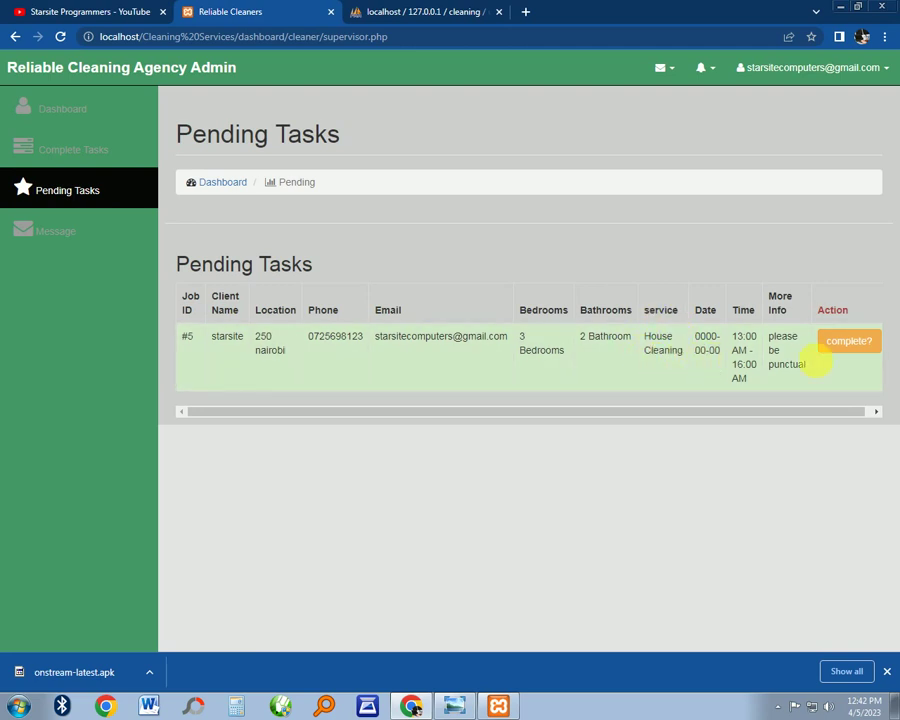
# Mark pending job #5, House Cleaning, as complete
pyautogui.moveTo(848, 411); pyautogui.dragTo(880, 411)
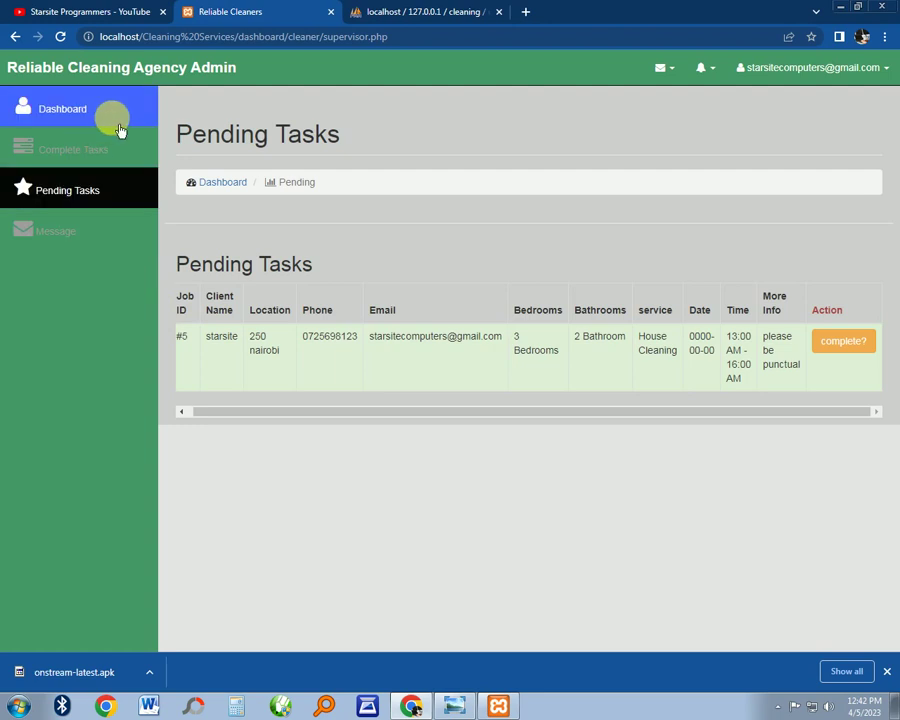
pyautogui.click(865, 350)
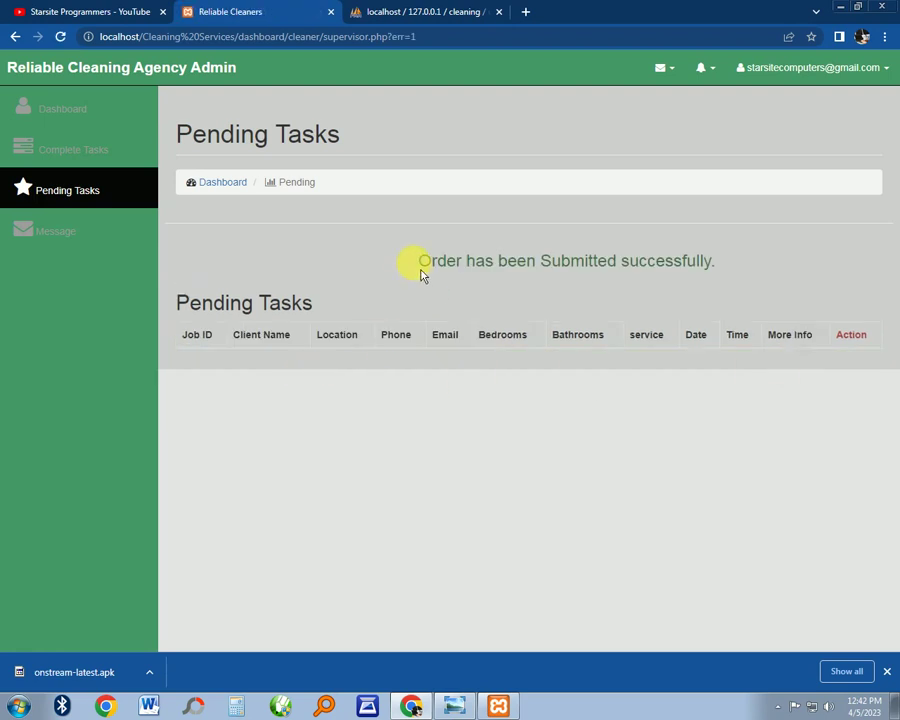
pyautogui.moveTo(420, 268); pyautogui.dragTo(773, 267)
pyautogui.click(651, 301)
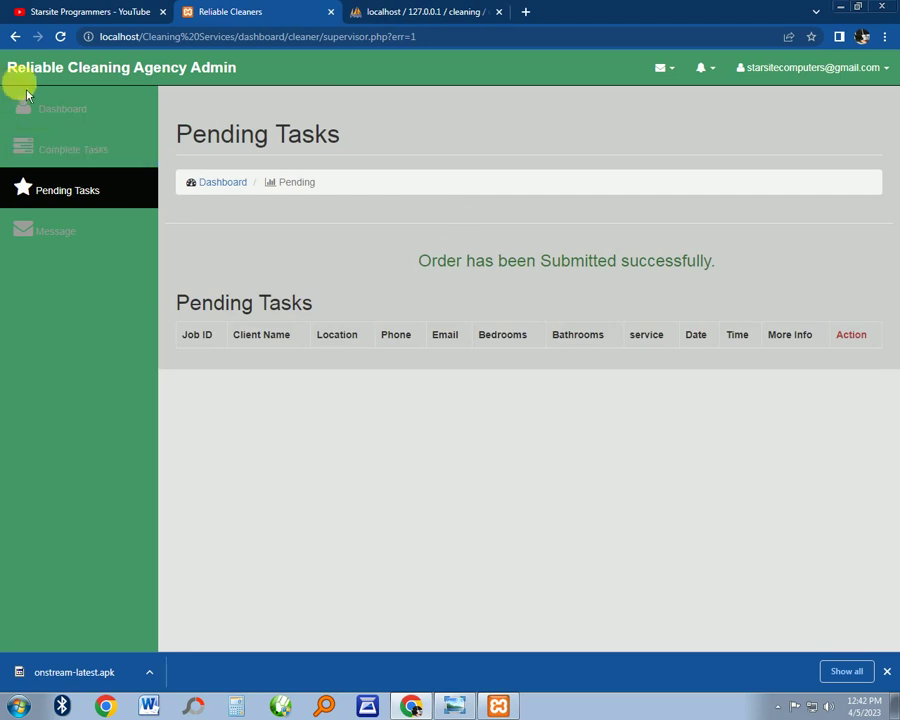
# Check the overview, Complete Tasks, Pending Tasks and Message pages, then open the account menu
pyautogui.click(76, 108)
pyautogui.click(74, 156)
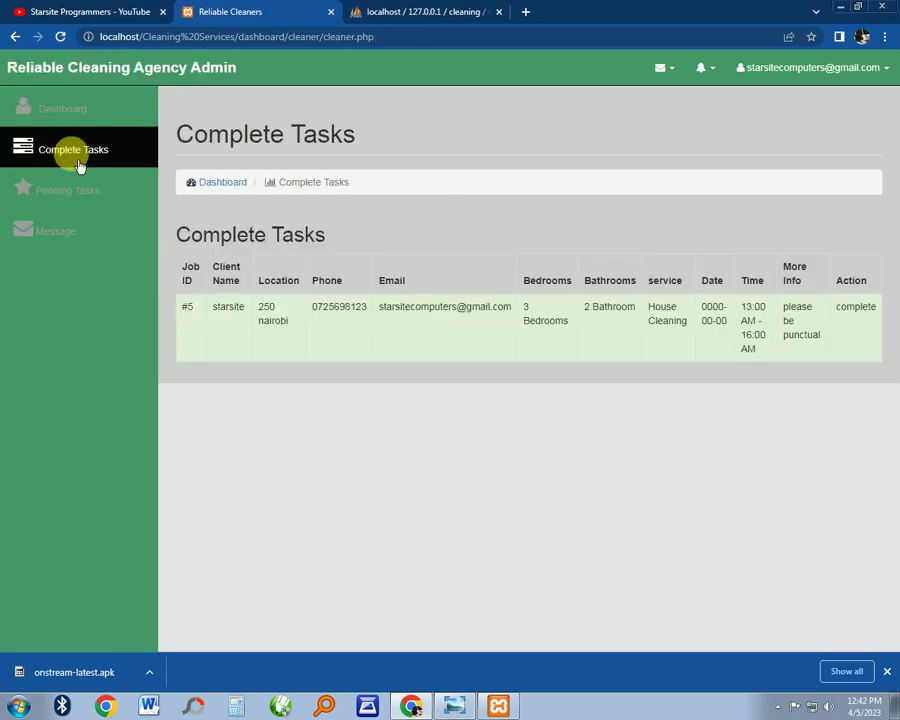
pyautogui.click(80, 190)
pyautogui.click(85, 229)
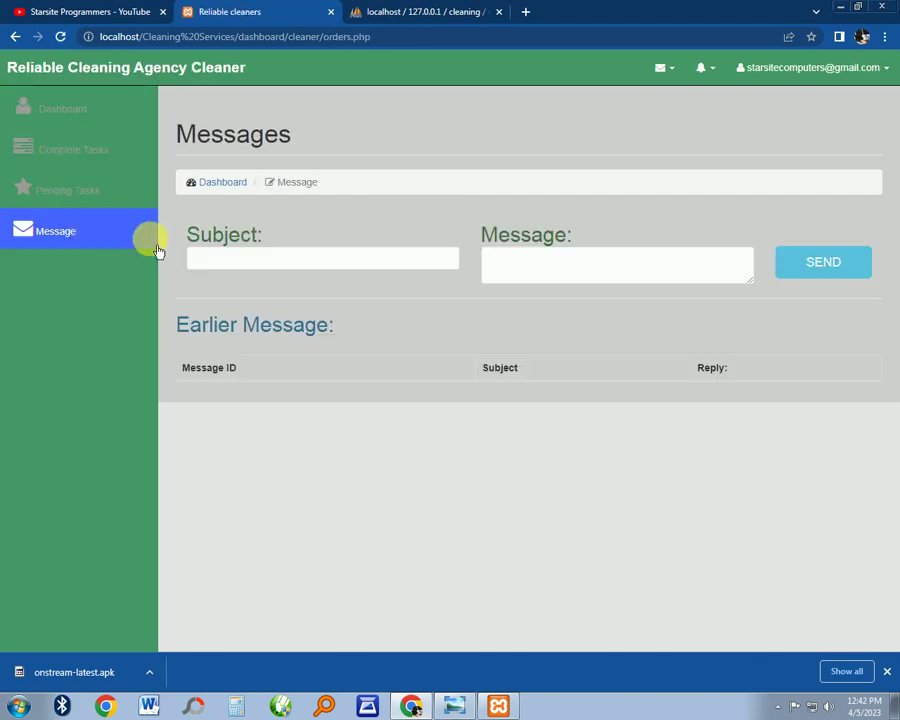
pyautogui.click(876, 82)
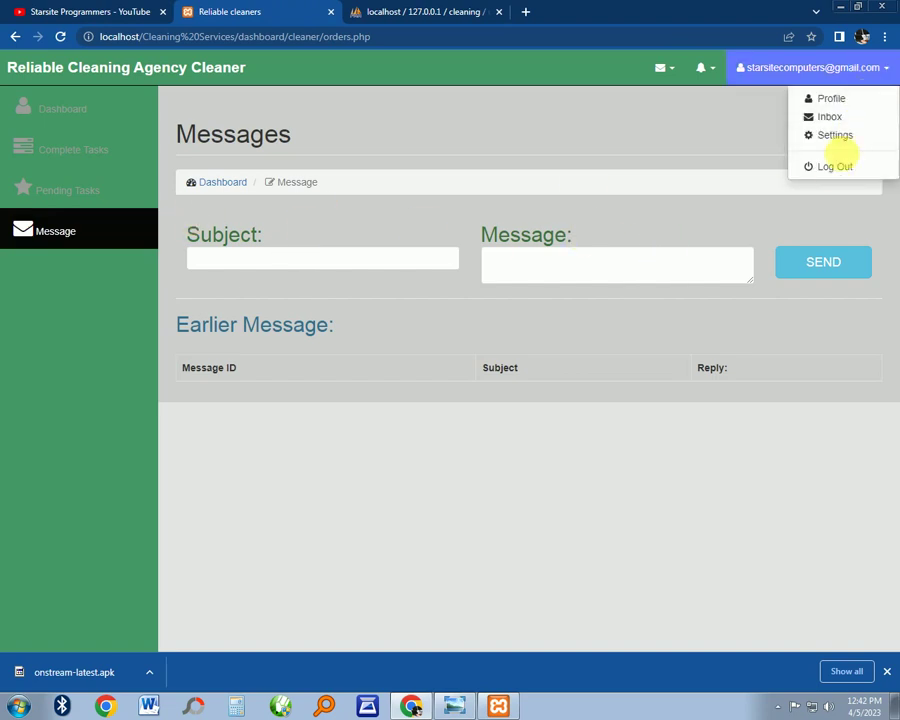
# Log out of the cleaner account, go BACK HOME and scroll through the public index.html page
pyautogui.click(843, 174)
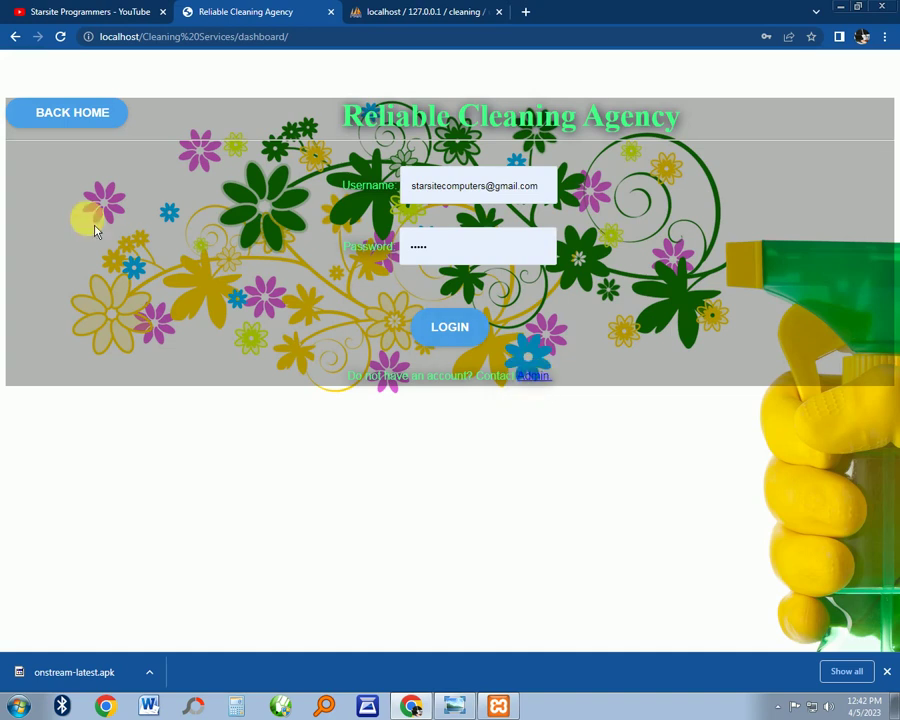
pyautogui.click(85, 116)
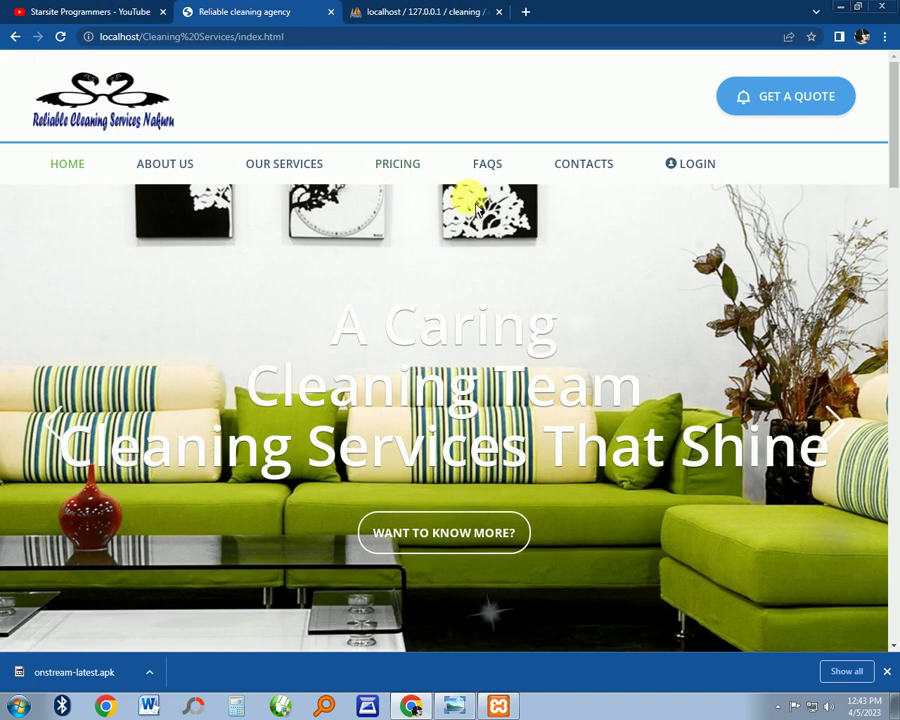
pyautogui.scroll(-8, 468, 195)
pyautogui.scroll(-10, 478, 209)
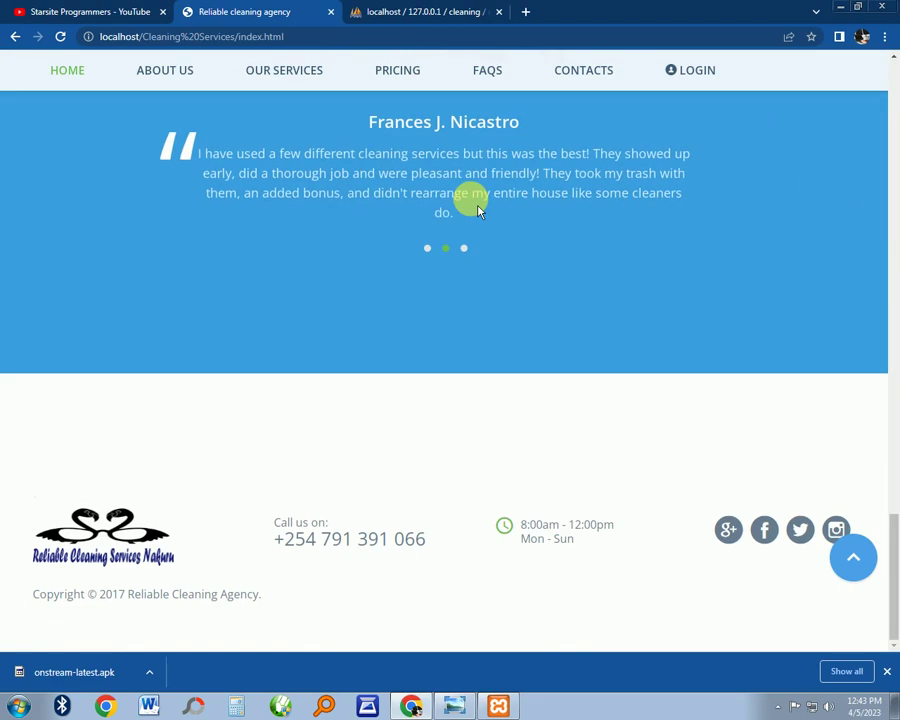
pyautogui.scroll(10, 490, 229)
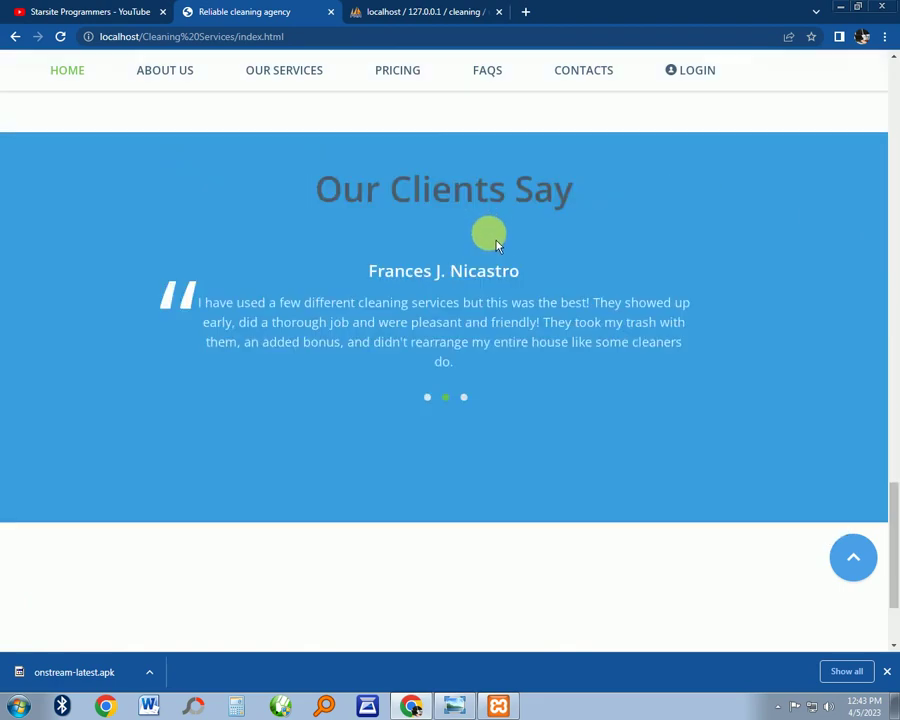
pyautogui.scroll(5, 493, 238)
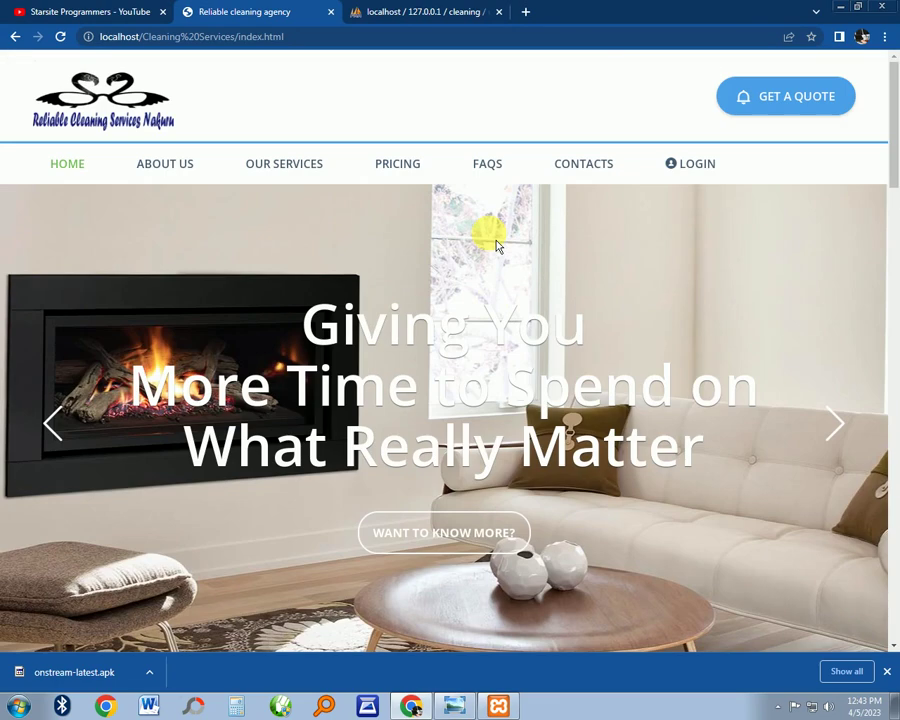